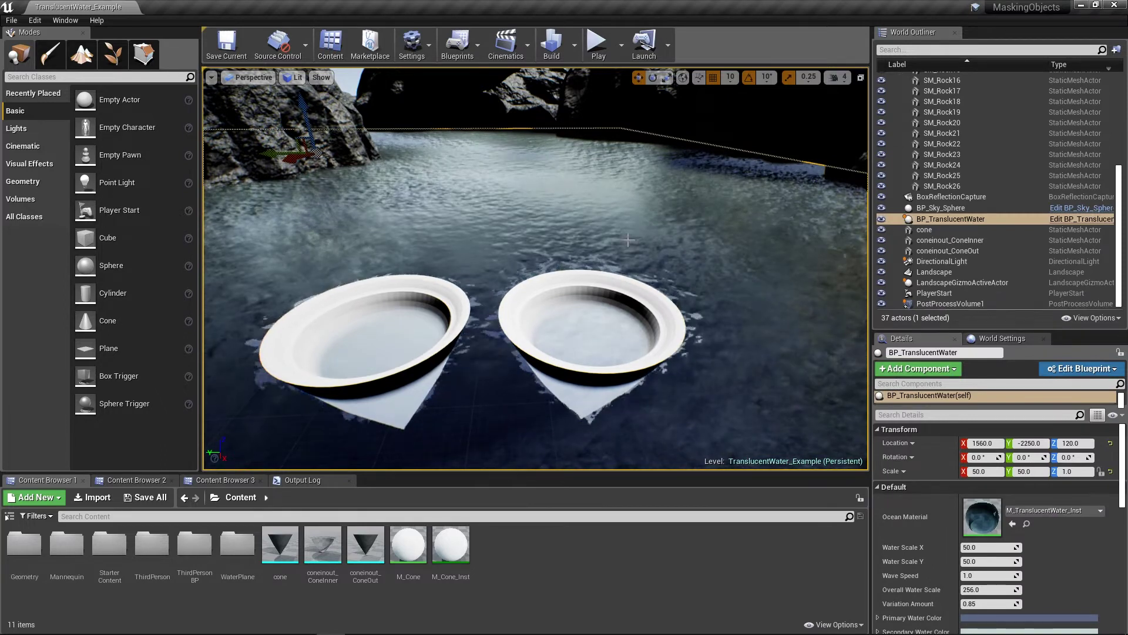
- Deselect the BP_TranslucentWater actor in the level
mouse_move(303, 111)
mouse_down()
mouse_move(312, 125)
mouse_move(305, 109)
mouse_move(309, 120)
mouse_move(320, 112)
mouse_up()
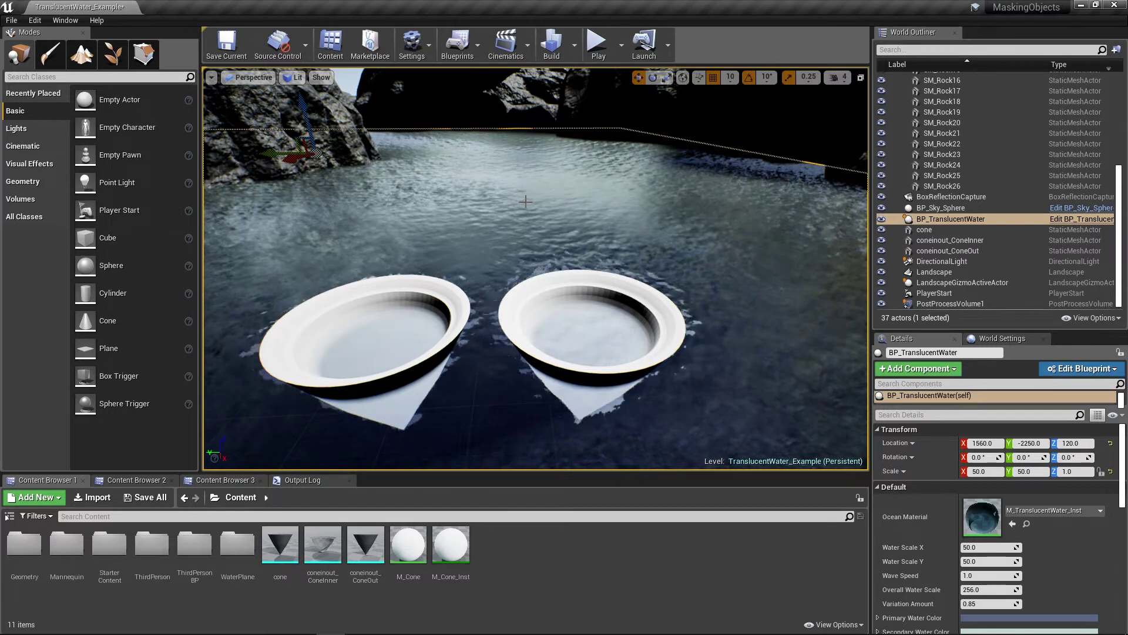
key(Escape)
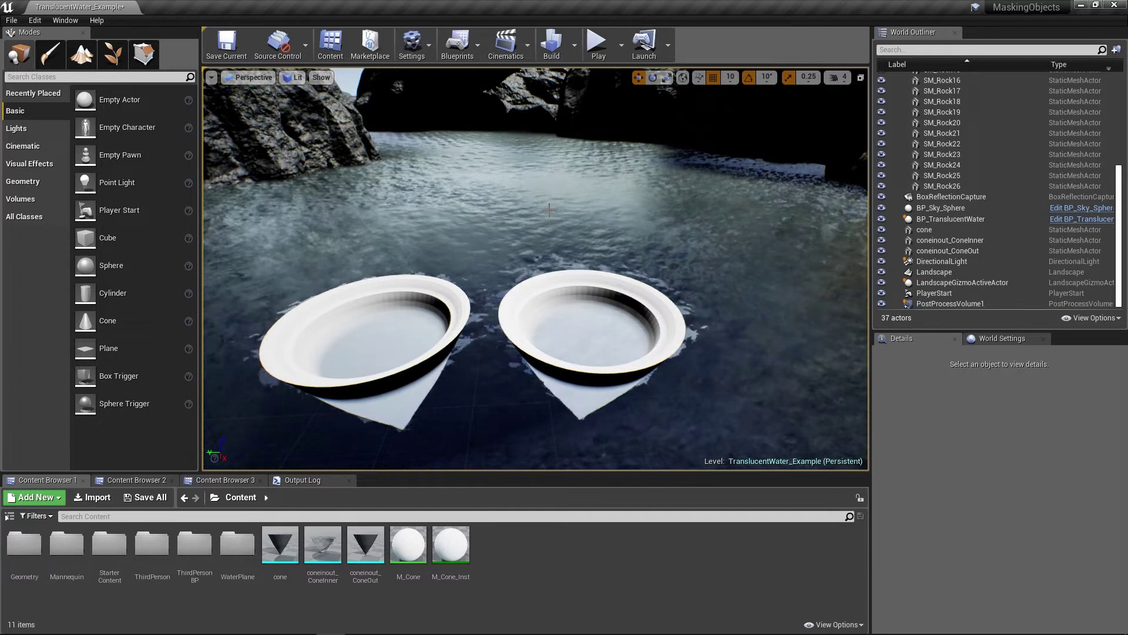
right_drag(542, 197, 520, 197)
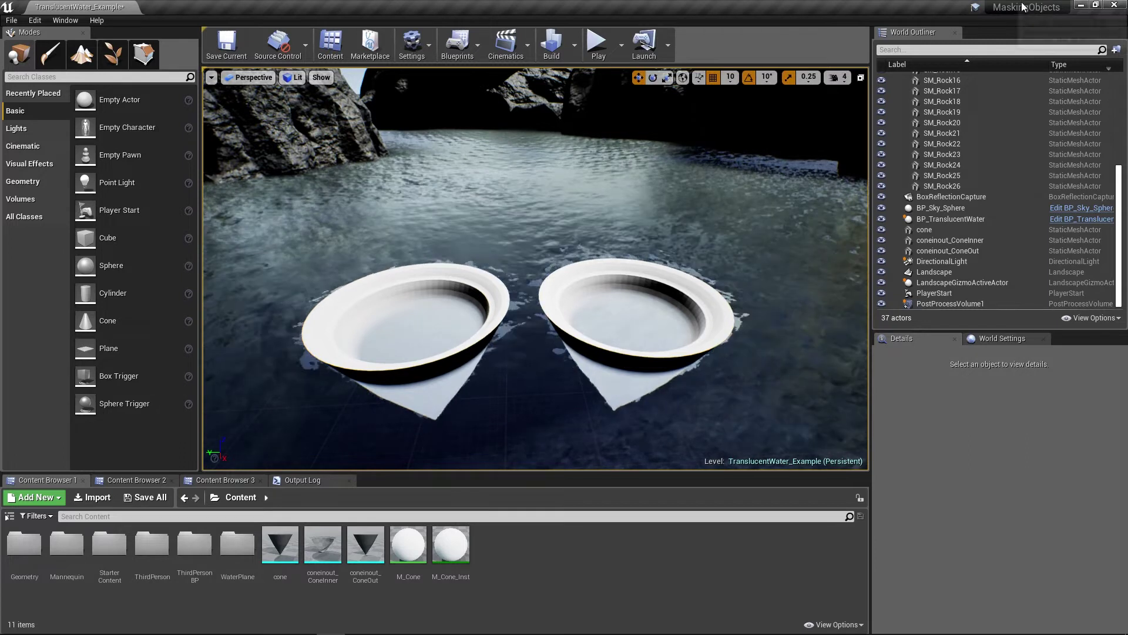
- Switch to the Epic Games Launcher to view the Water Planes sample on the Learn page, and return to the Unreal Editor
mouse_move(1023, 7)
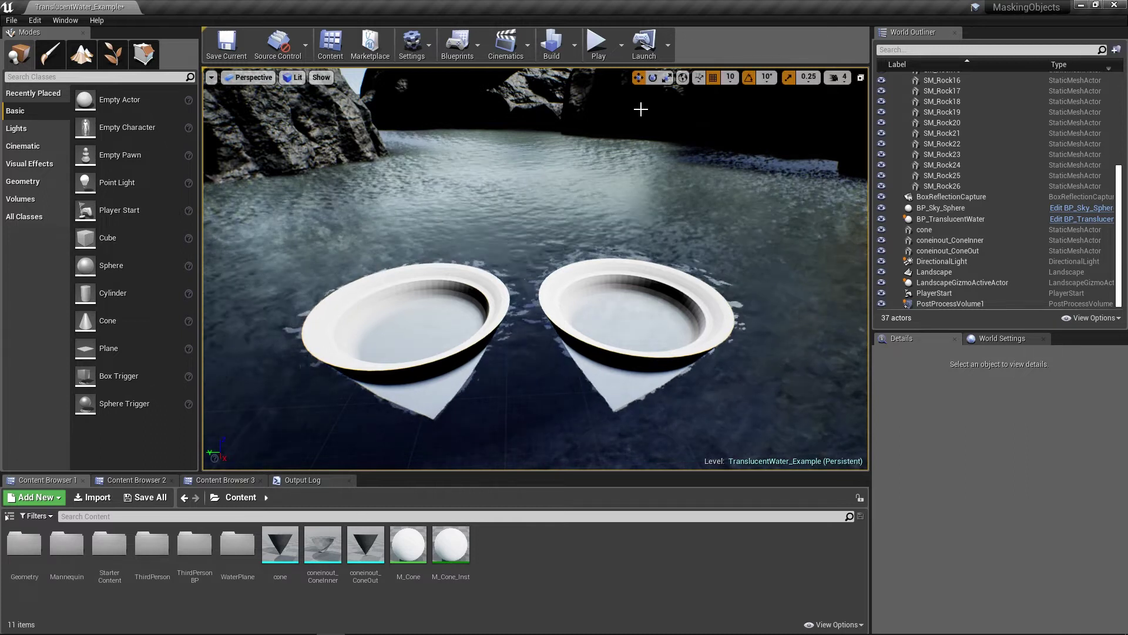
key(alt+Tab)
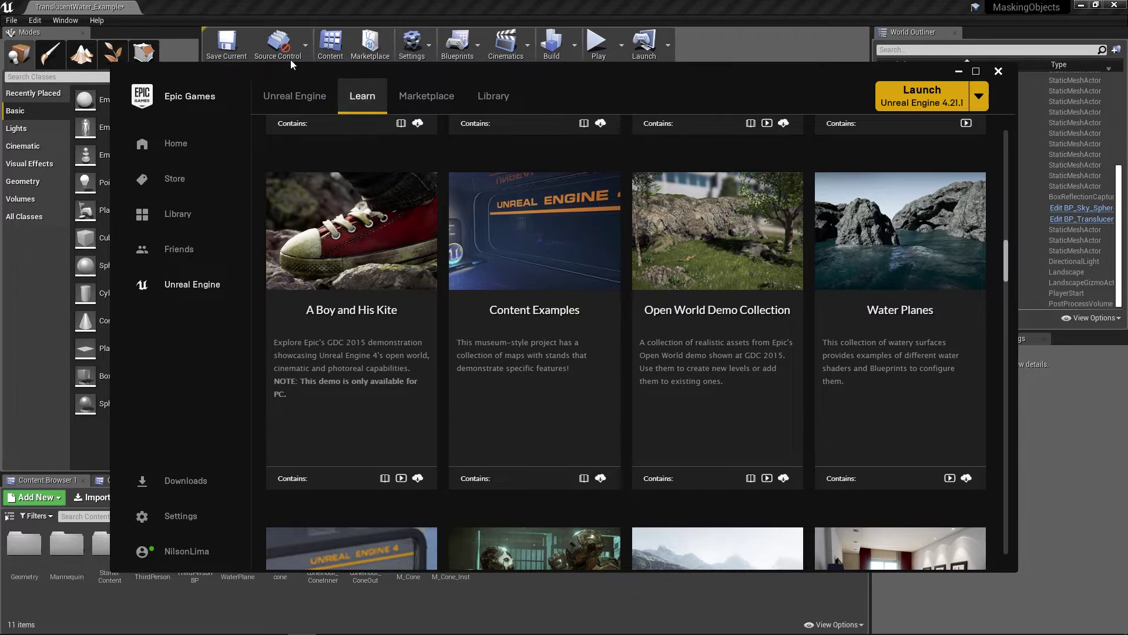
click(959, 72)
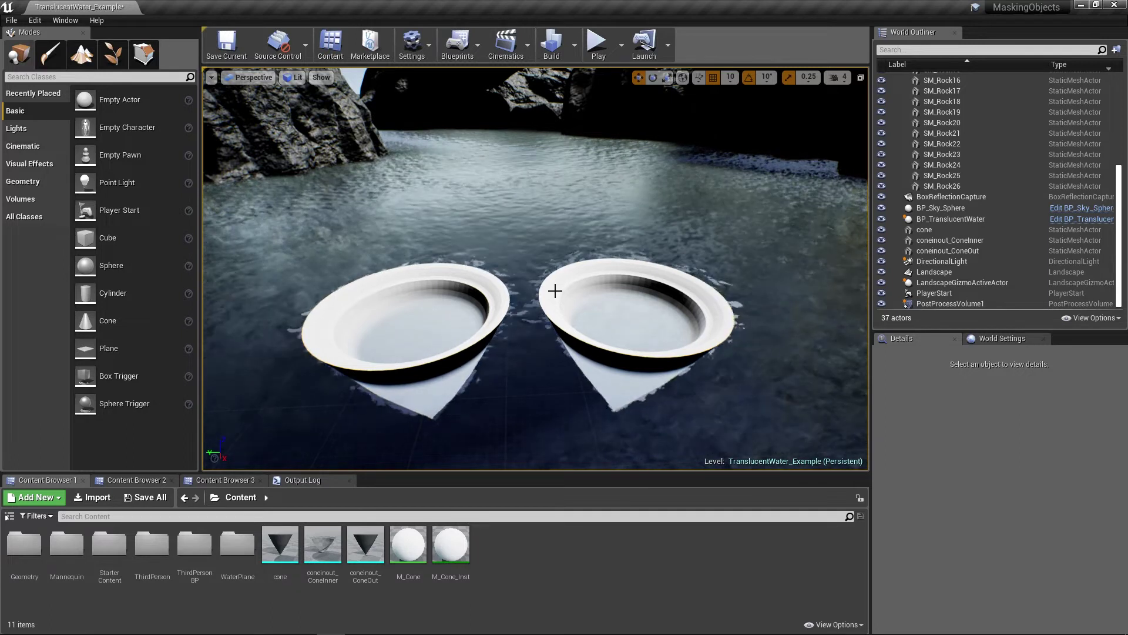
- Open the project settings and search for the mesh distance field options
click(34, 21)
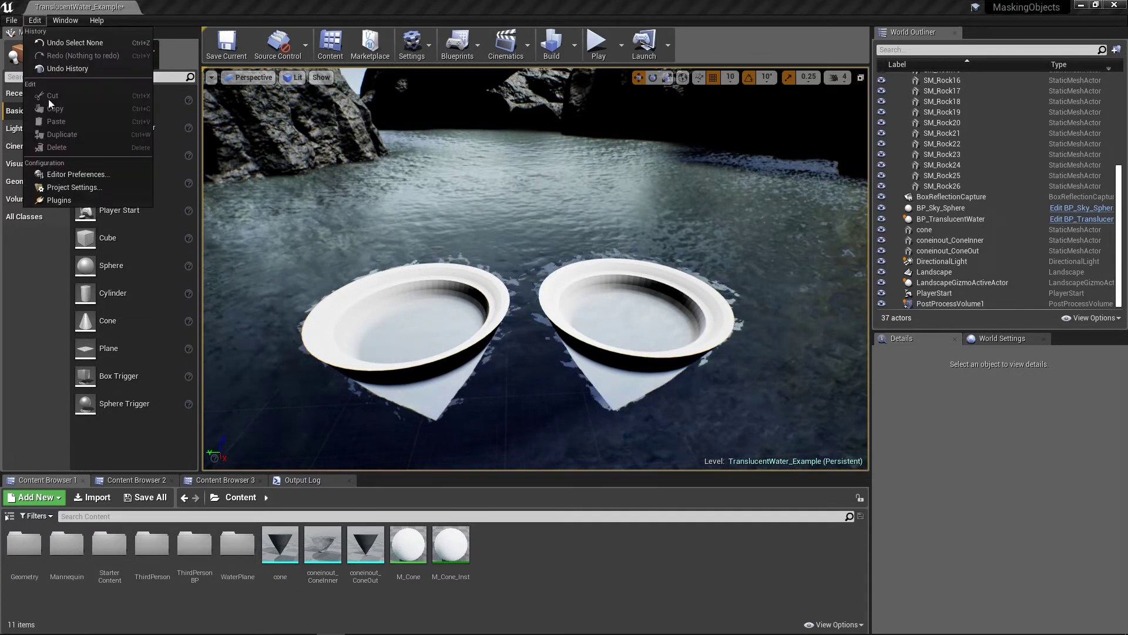
click(58, 186)
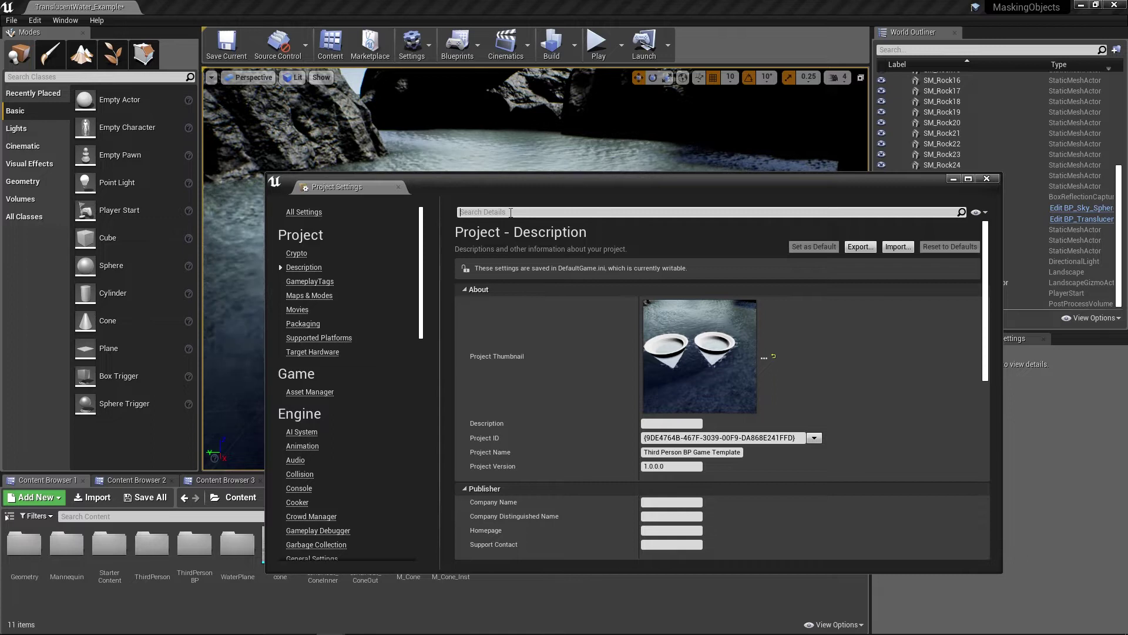
text(distance fil)
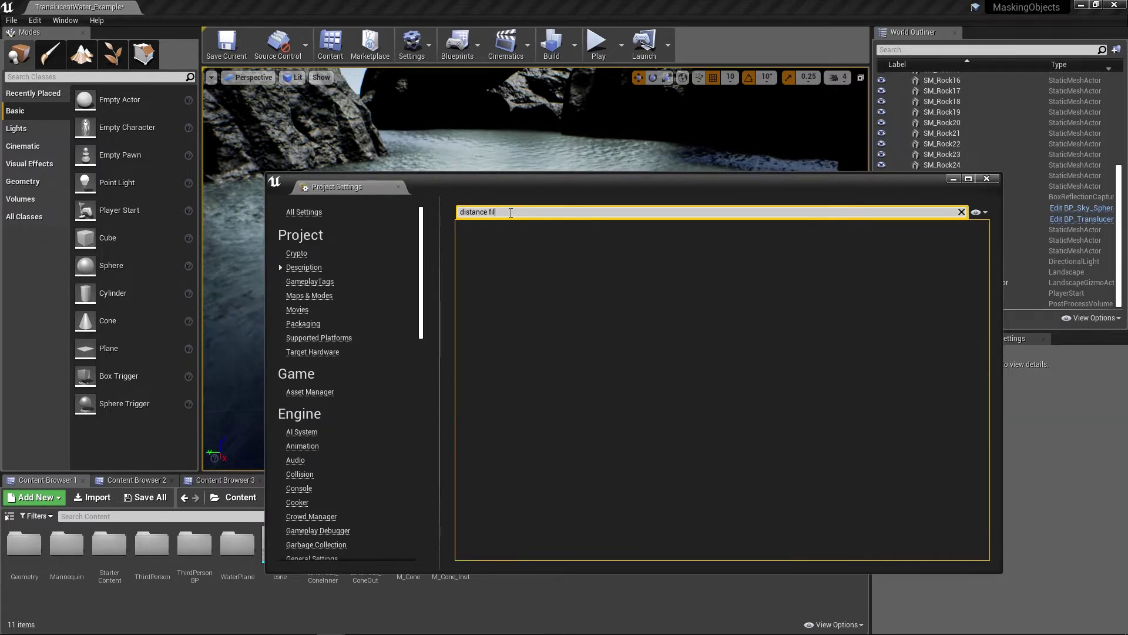
key(BackSpace)
text(e)
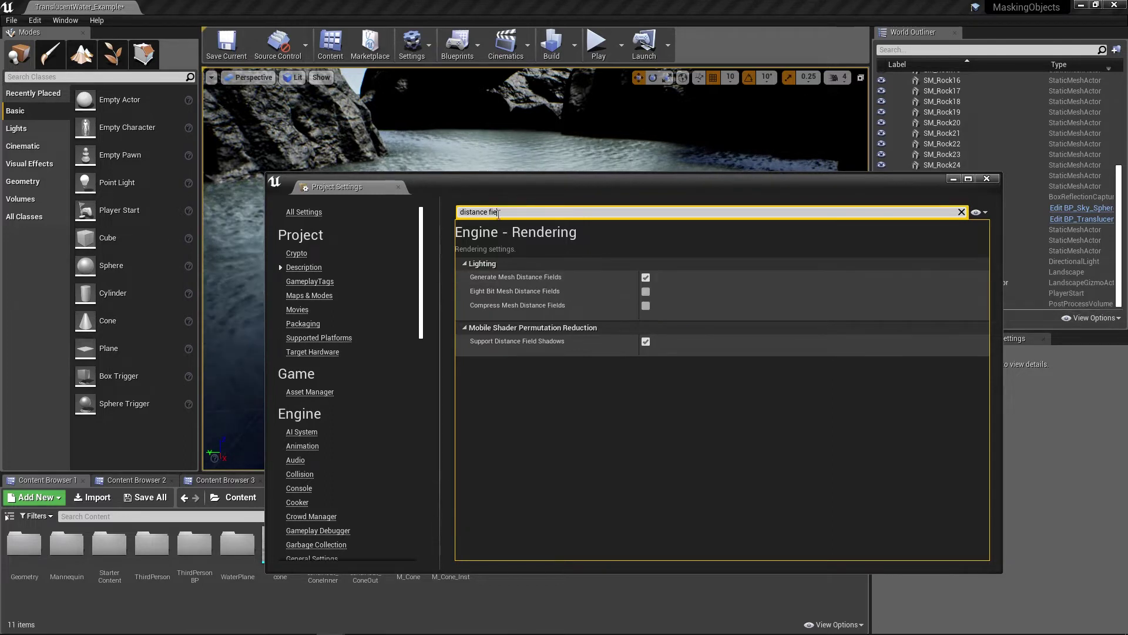
- Search the project settings for "depth", check the Custom Depth-Stencil Pass options under Postprocessing, and close the settings
drag(505, 212, 433, 221)
key(BackSpace)
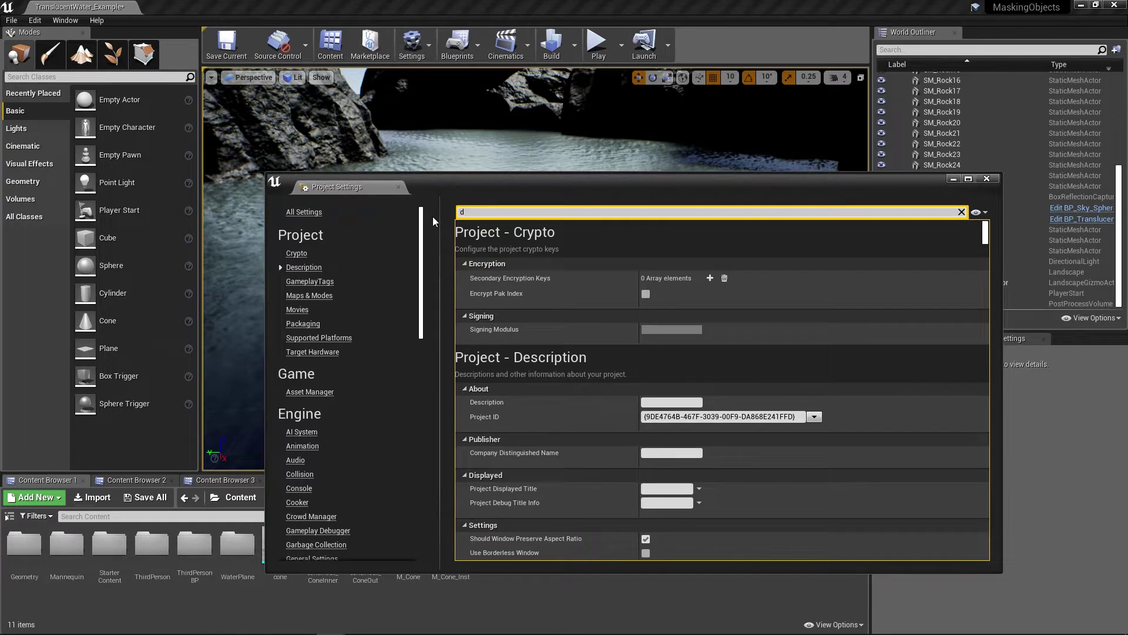
text(depth)
scroll(516, 277, down, 1)
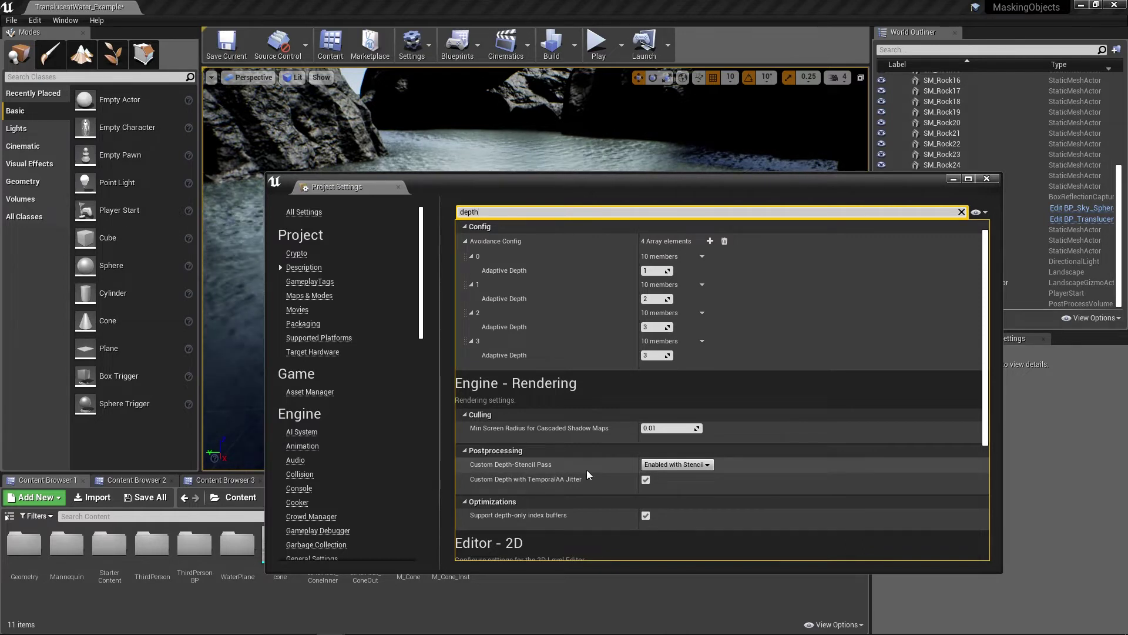
click(645, 478)
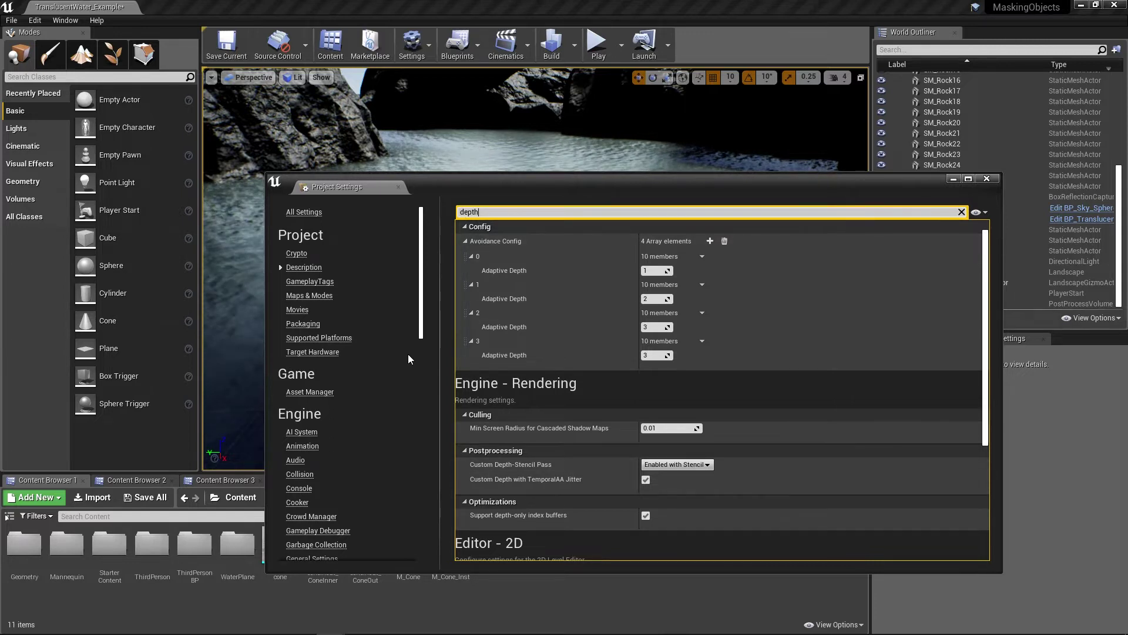
drag(423, 318, 421, 408)
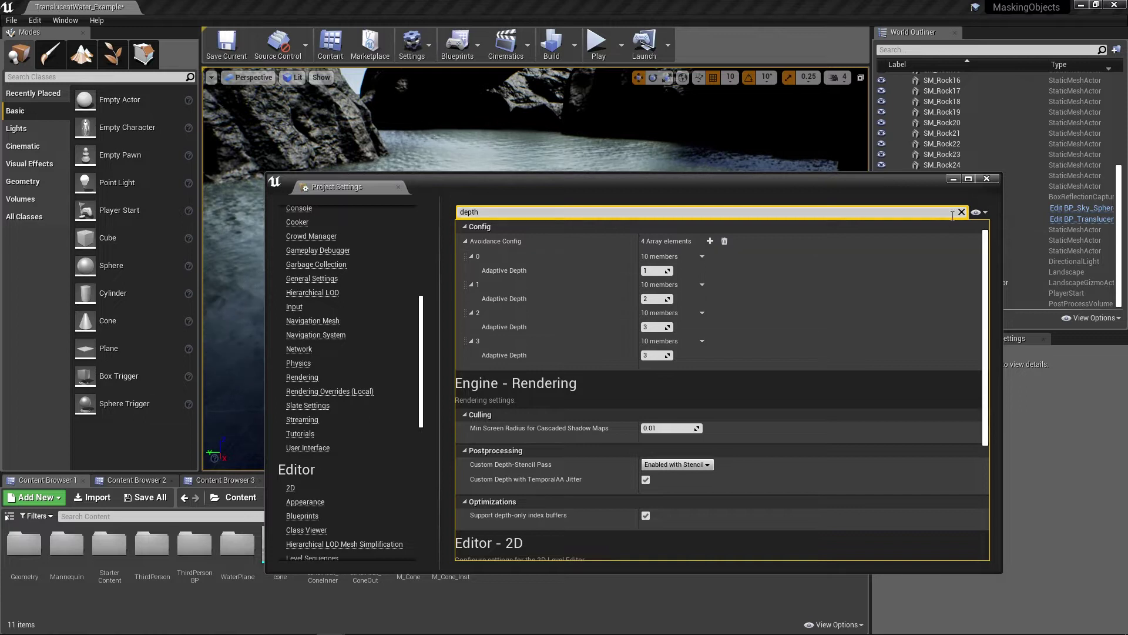
click(992, 178)
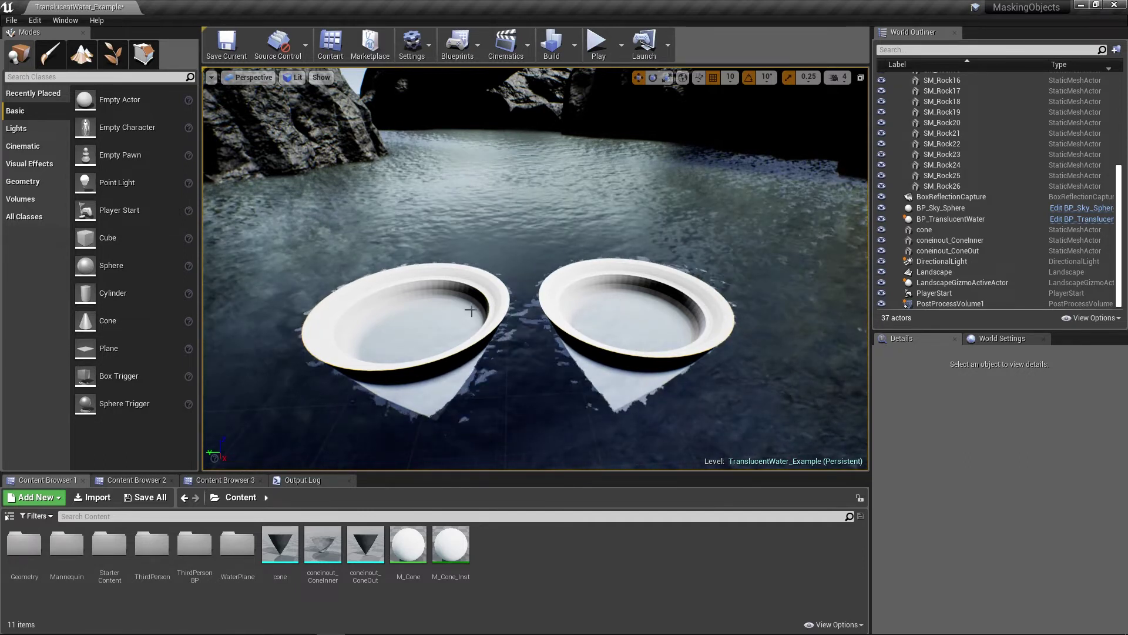
- Inspect the single cone and the two-part cone by selecting cone, coneinout_ConeInner and coneinout_ConeOut in turn
click(686, 288)
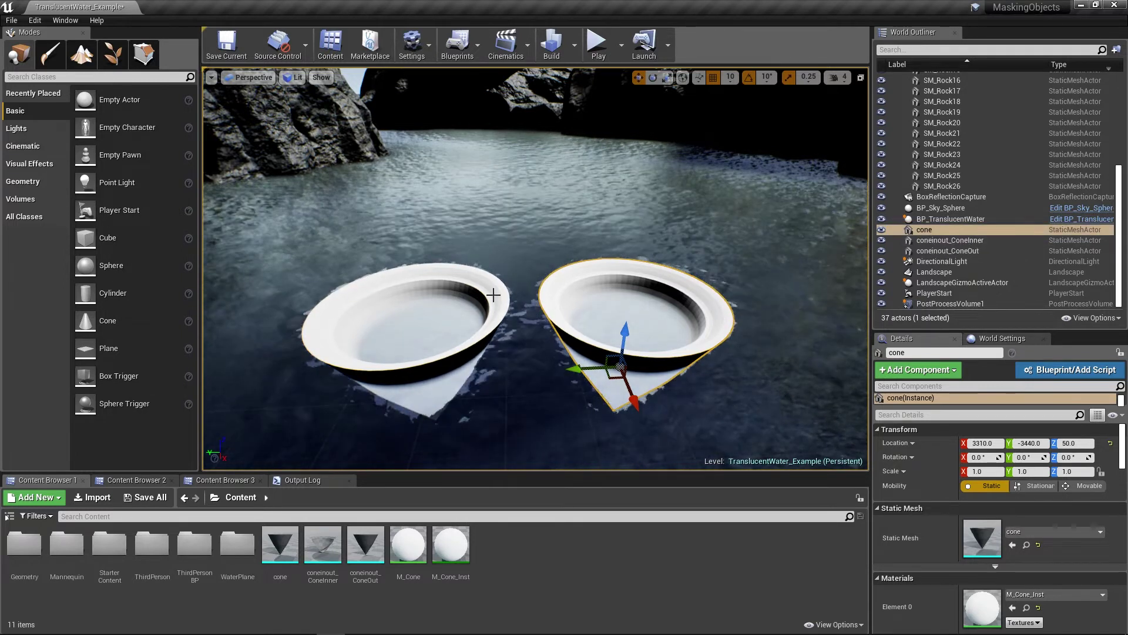
click(929, 242)
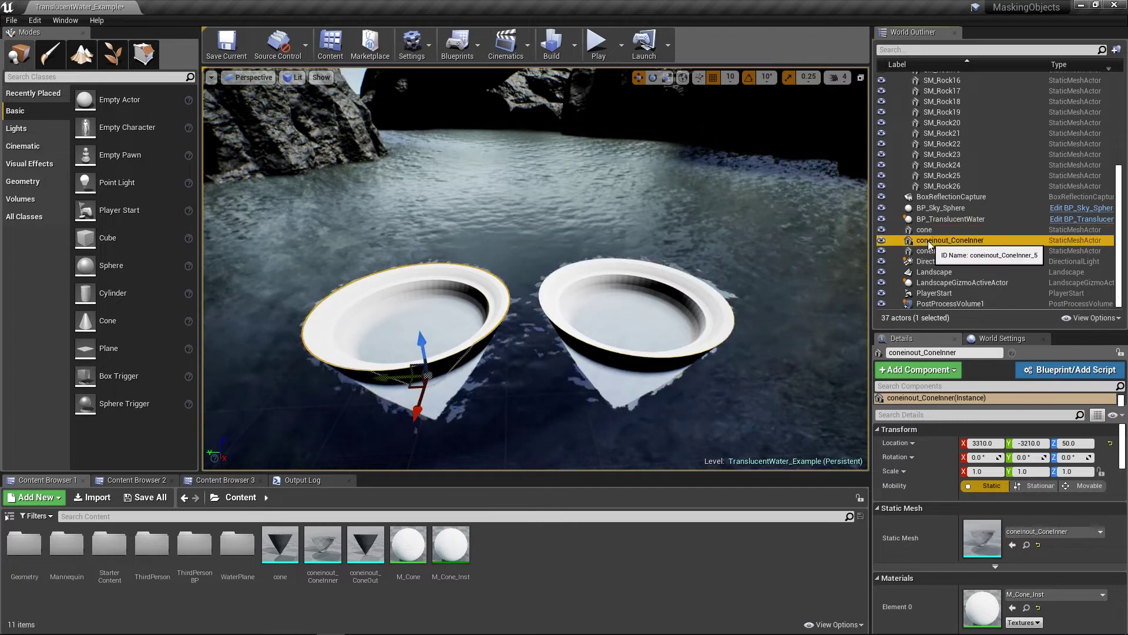
click(926, 251)
click(928, 241)
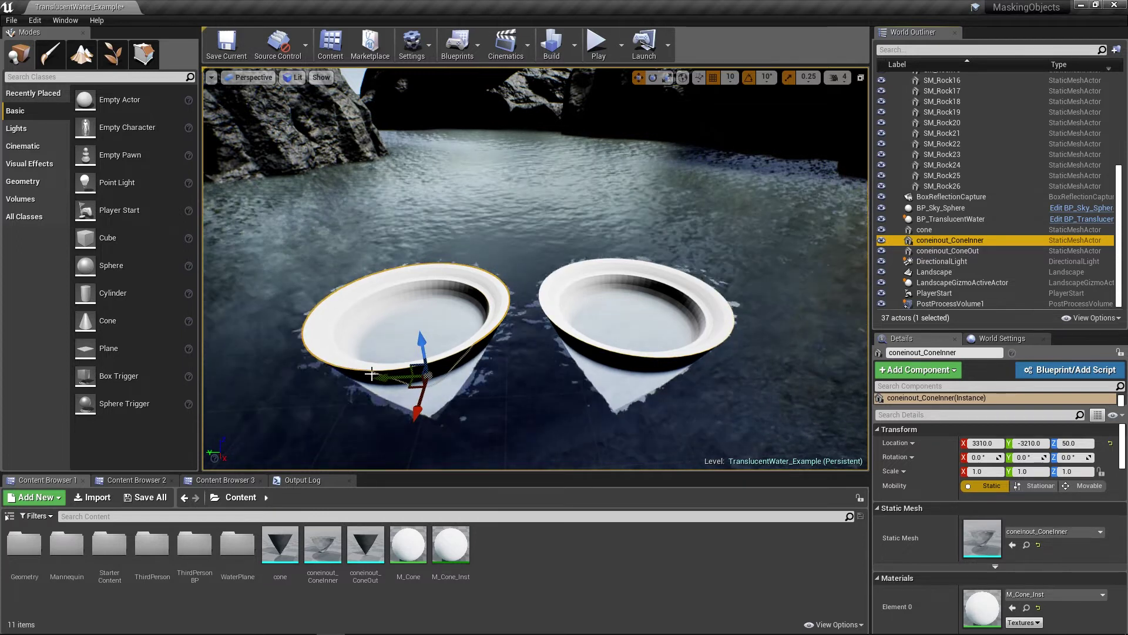
click(941, 251)
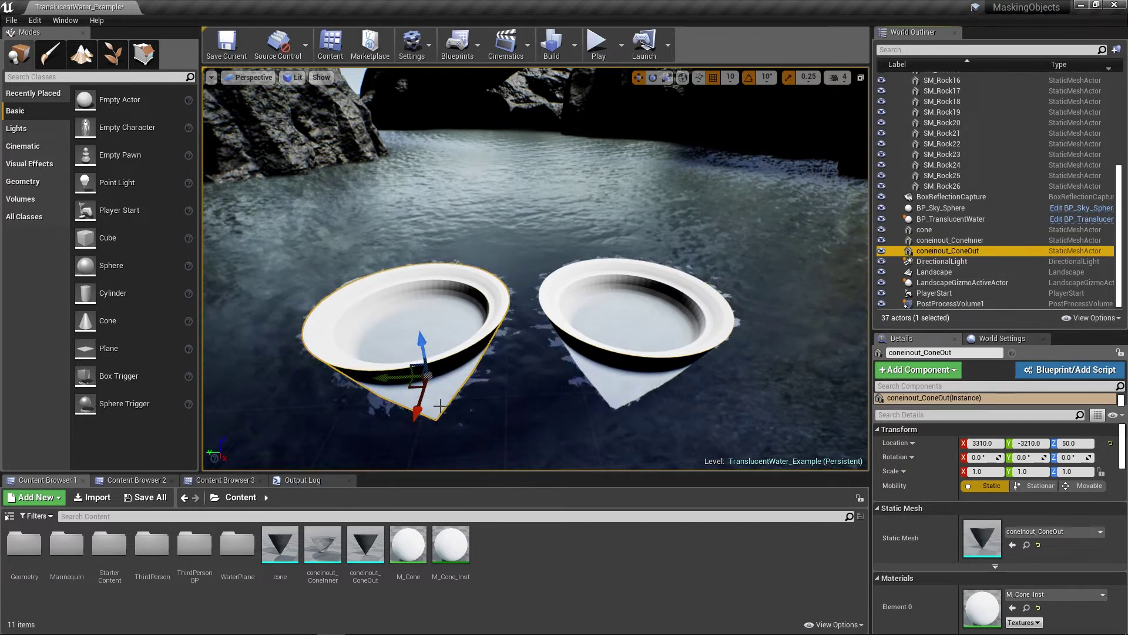
scroll(469, 392, down, 2)
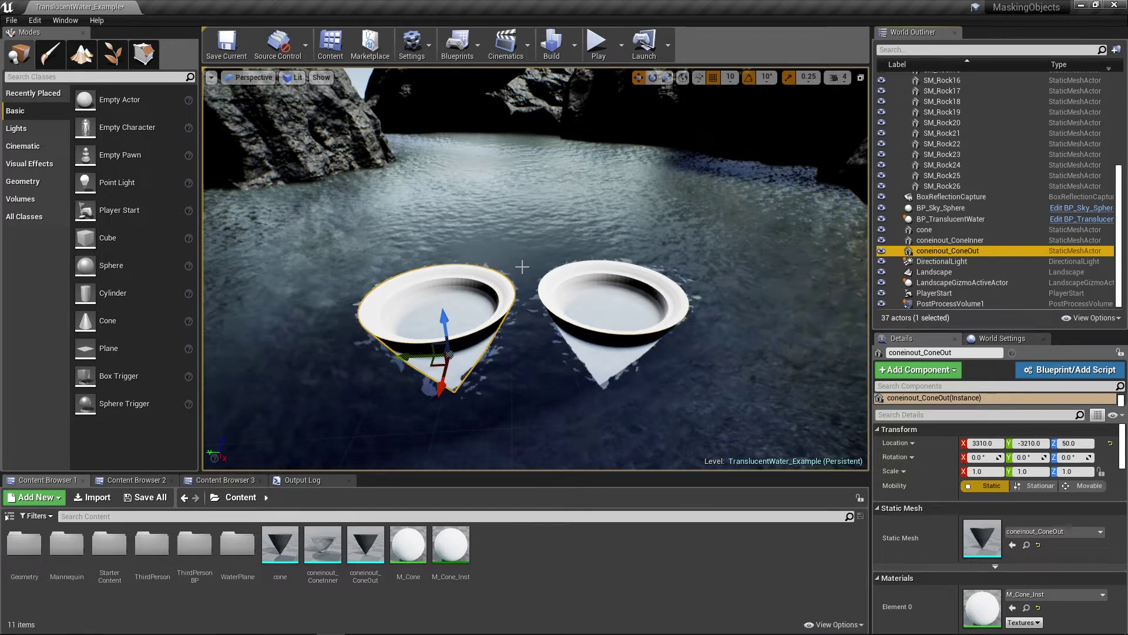
scroll(522, 267, down, 1)
scroll(522, 267, up, 3)
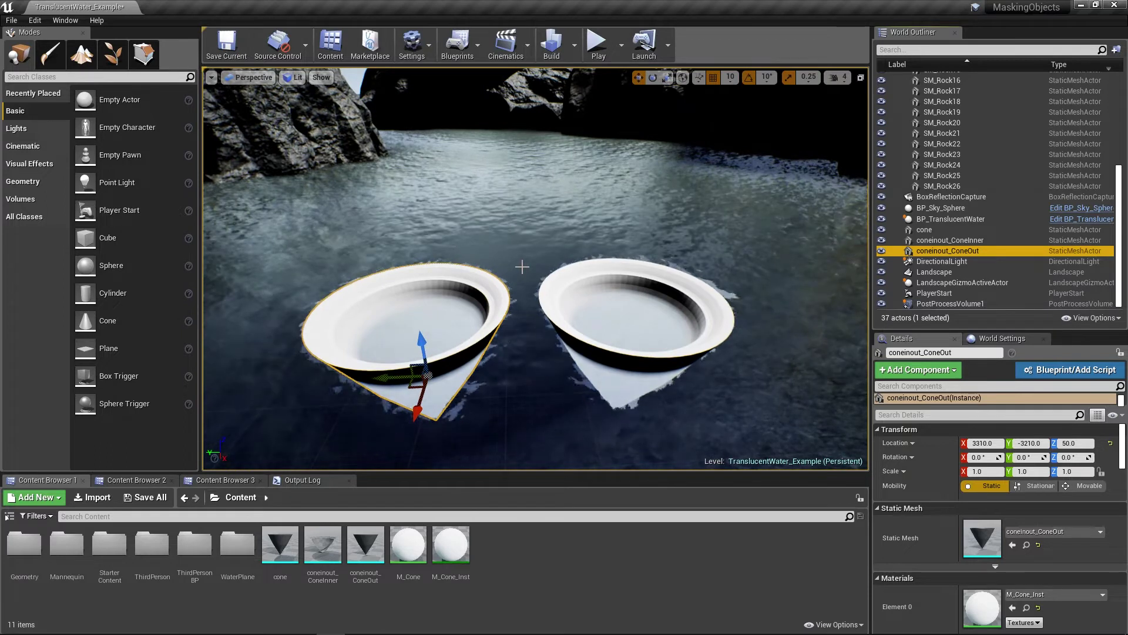
- Switch to Blender and hide the ConeOut object to examine the inner cone mesh on its own
key(alt+Tab)
key(alt+Tab)
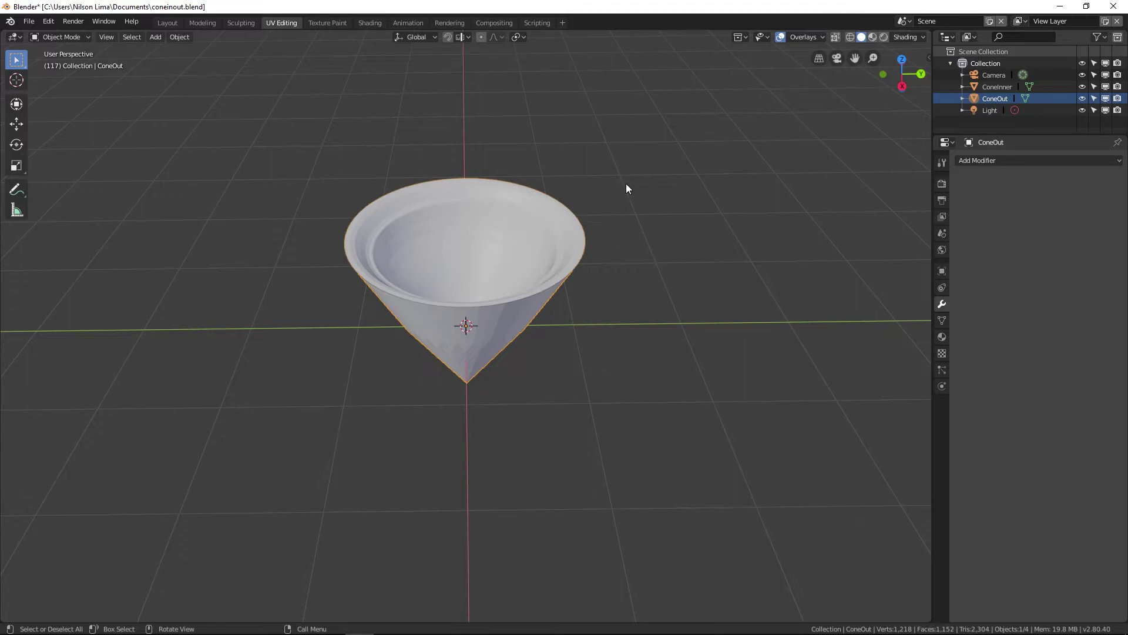
scroll(624, 186, up, 1)
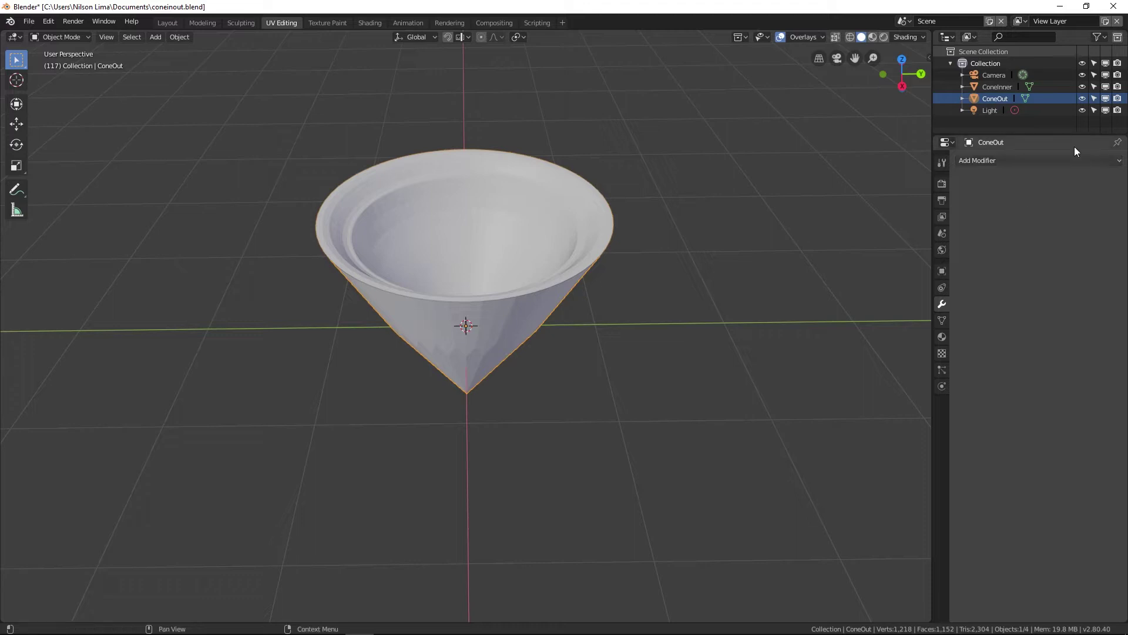
click(1081, 98)
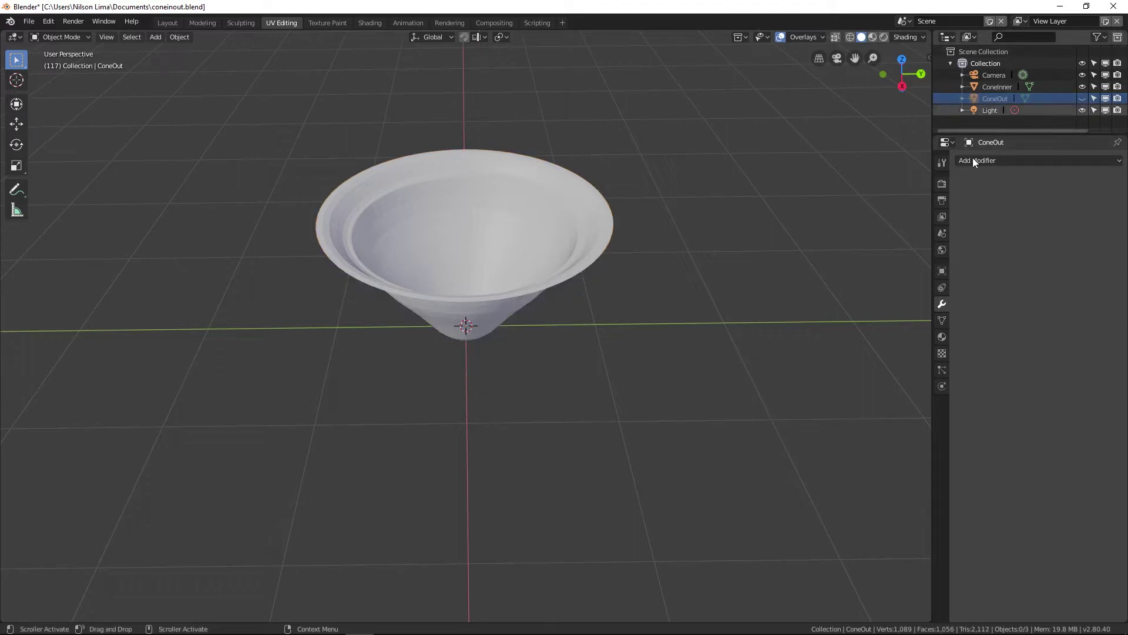
middle_drag(795, 231, 615, 259)
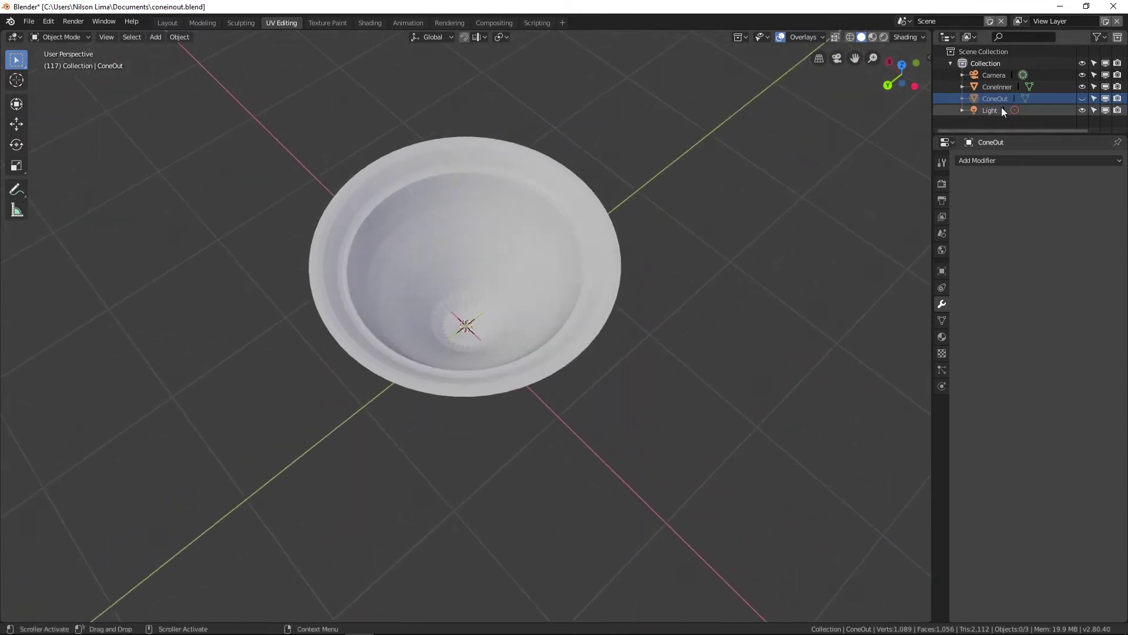
- Examine ConeOut alone with ConeInner hidden, make both cone parts visible again, and return to the Unreal Editor
click(1081, 98)
click(1082, 86)
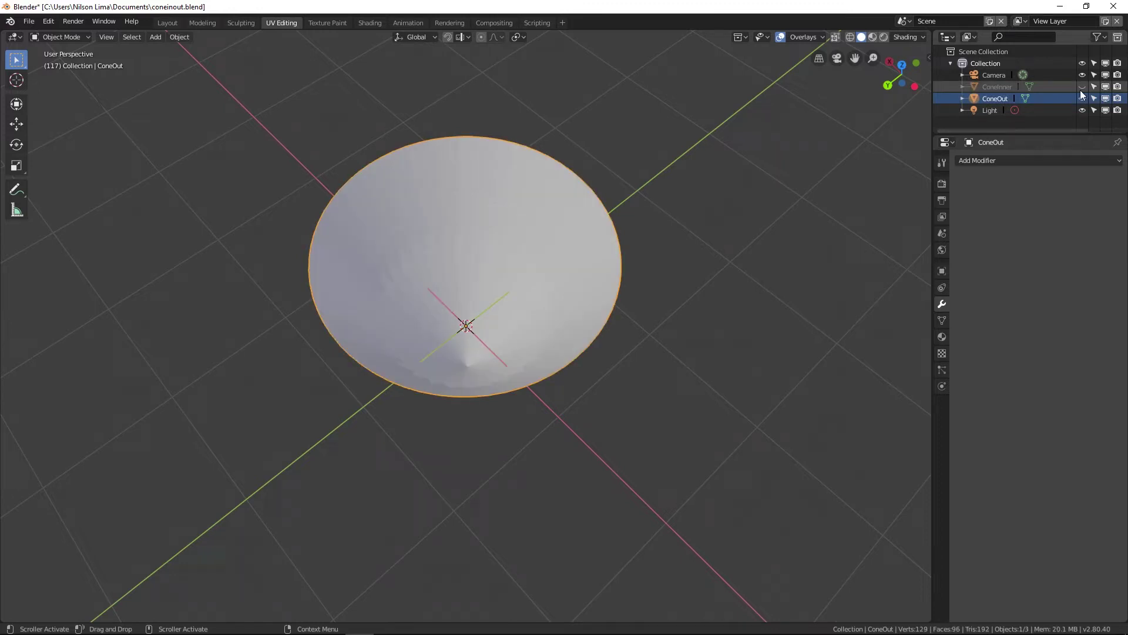
middle_drag(851, 253, 778, 232)
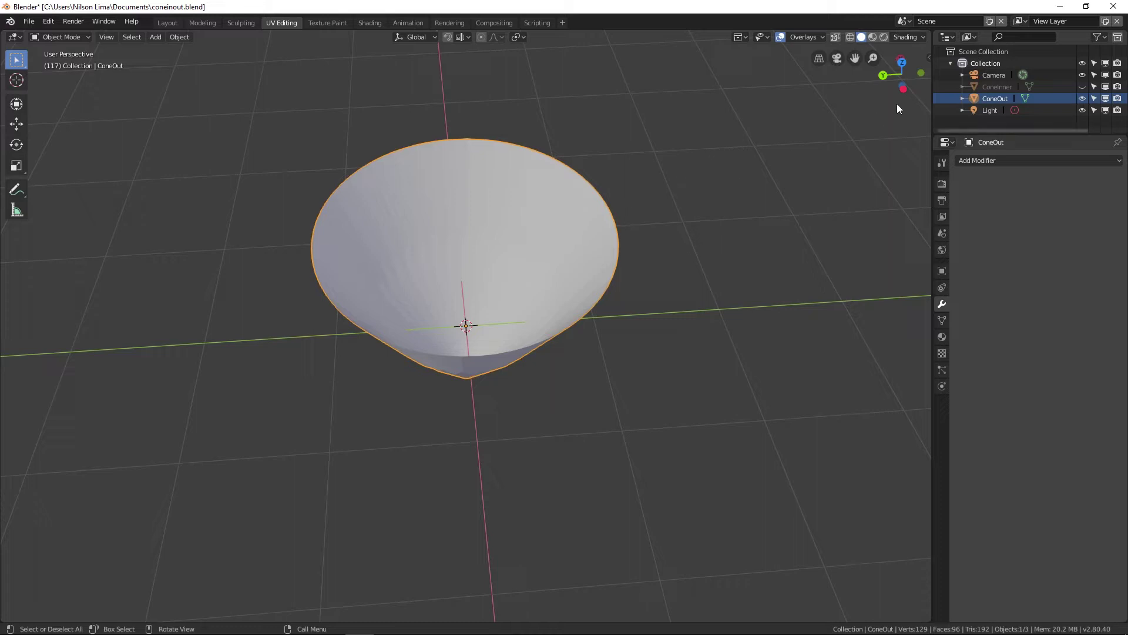
click(1083, 87)
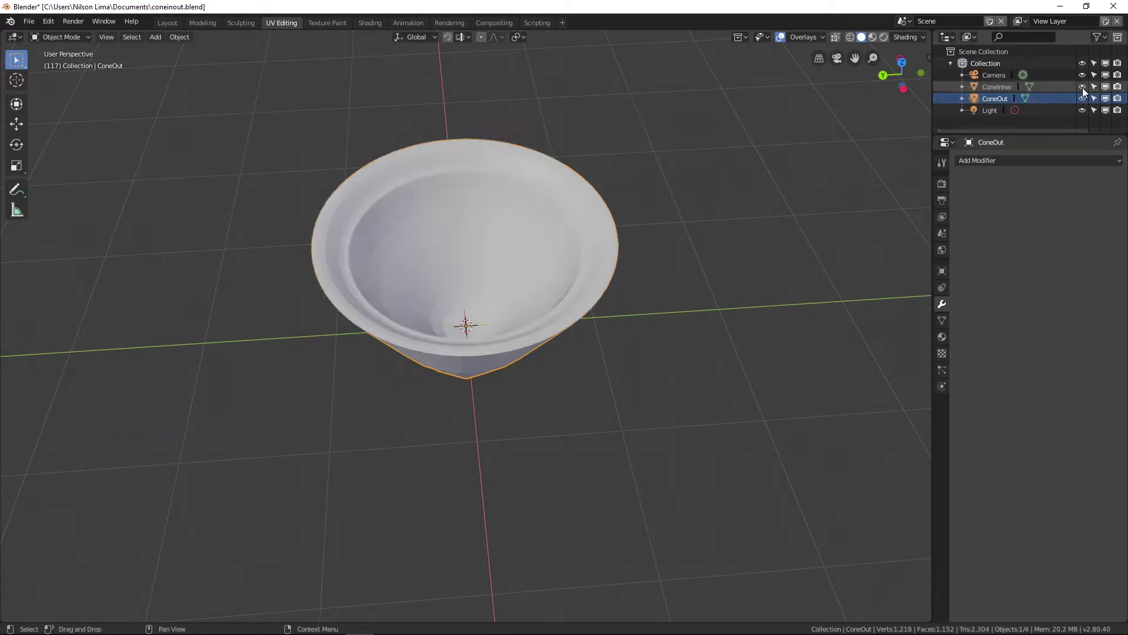
click(1059, 7)
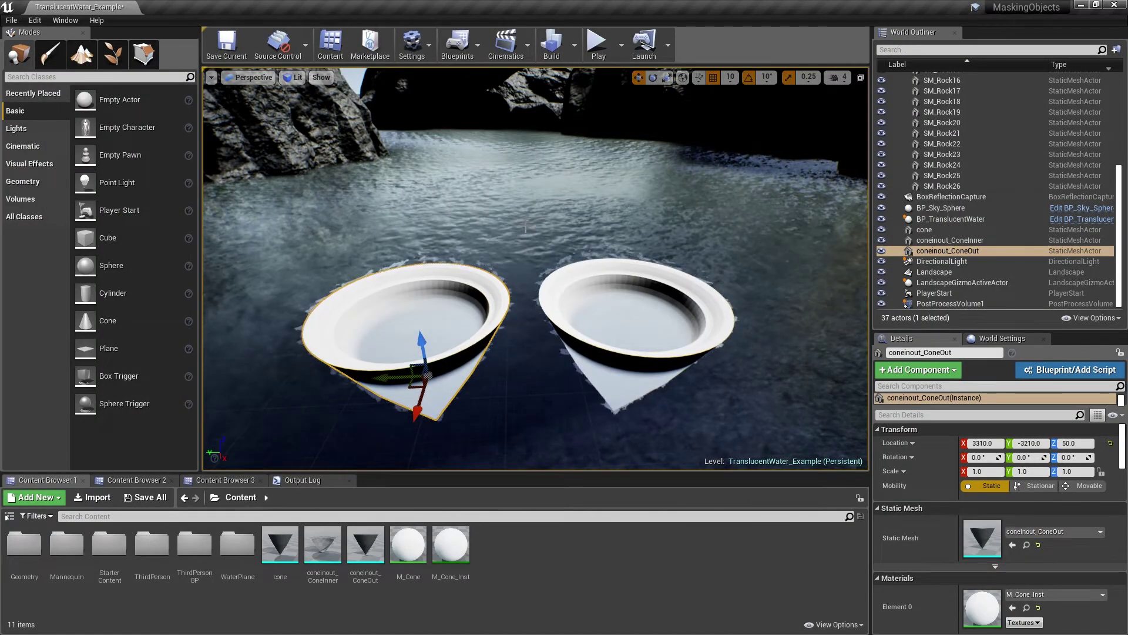
- Collapse the OceanRocks folder in the level's actor list
middle_drag(526, 227, 500, 253)
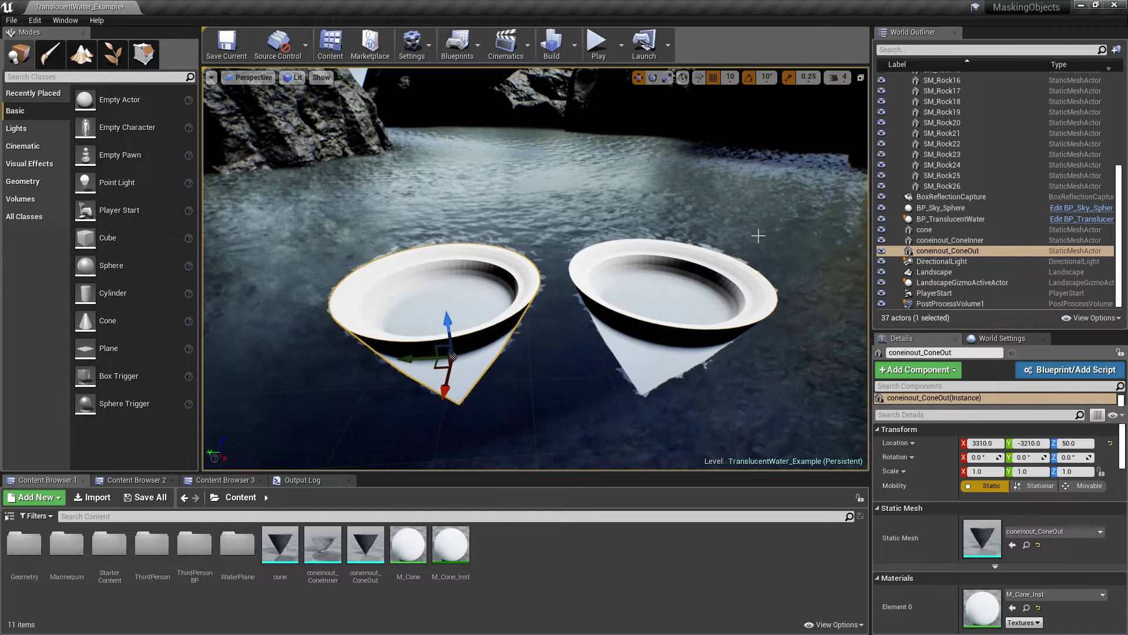
drag(1118, 238, 1117, 144)
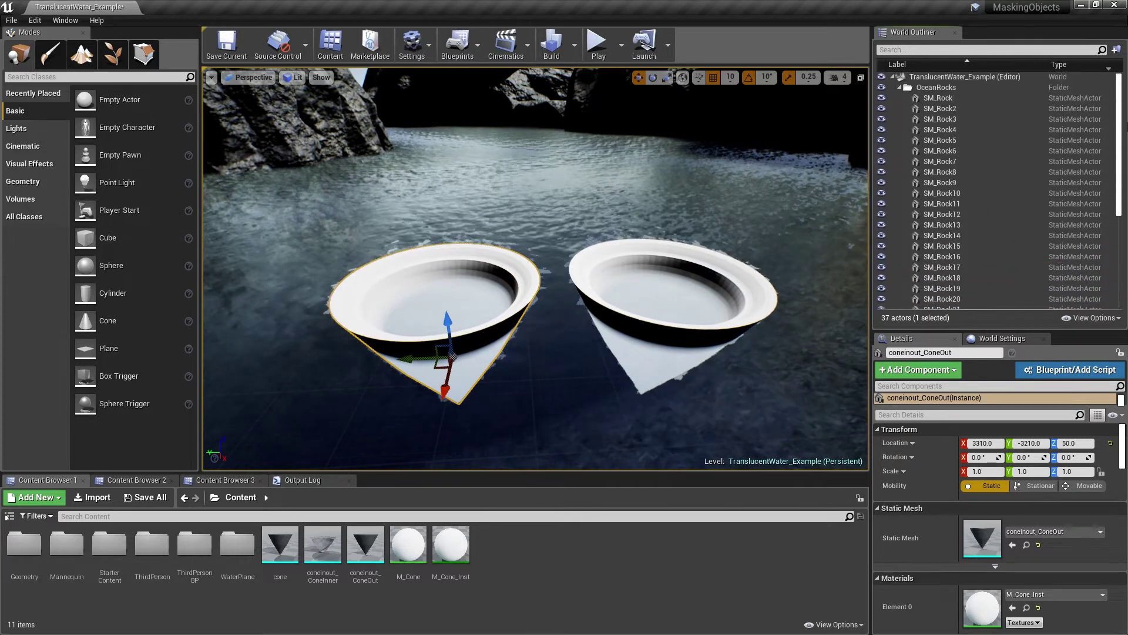
click(900, 87)
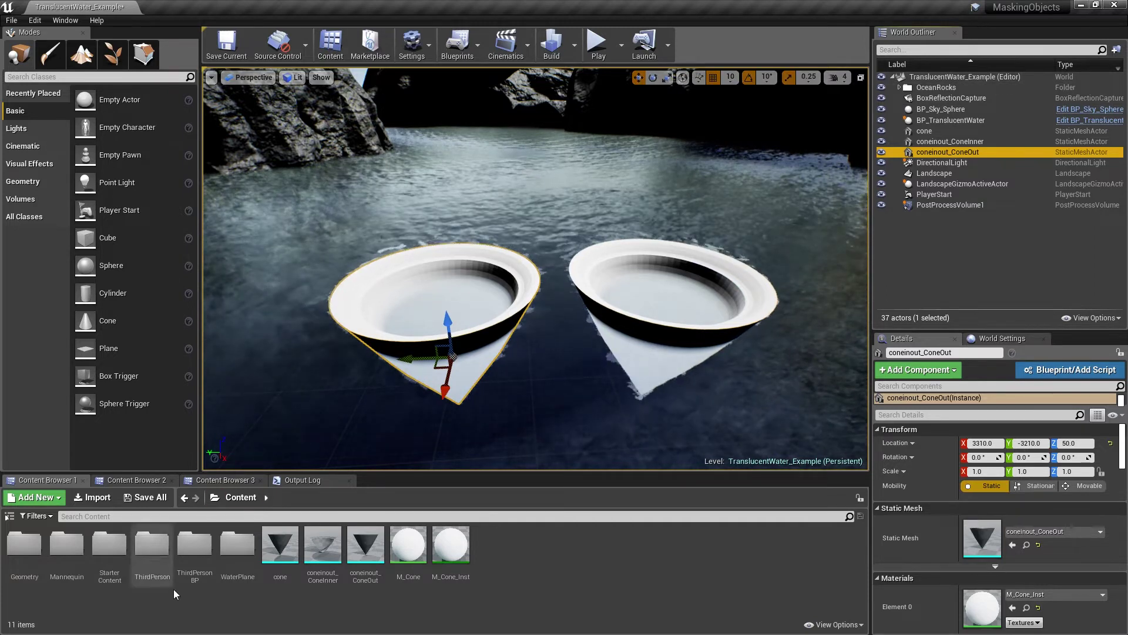
- Locate the TranslucentWater_Example map in the WaterPlane/Maps folder and save the modified level
double_click(238, 543)
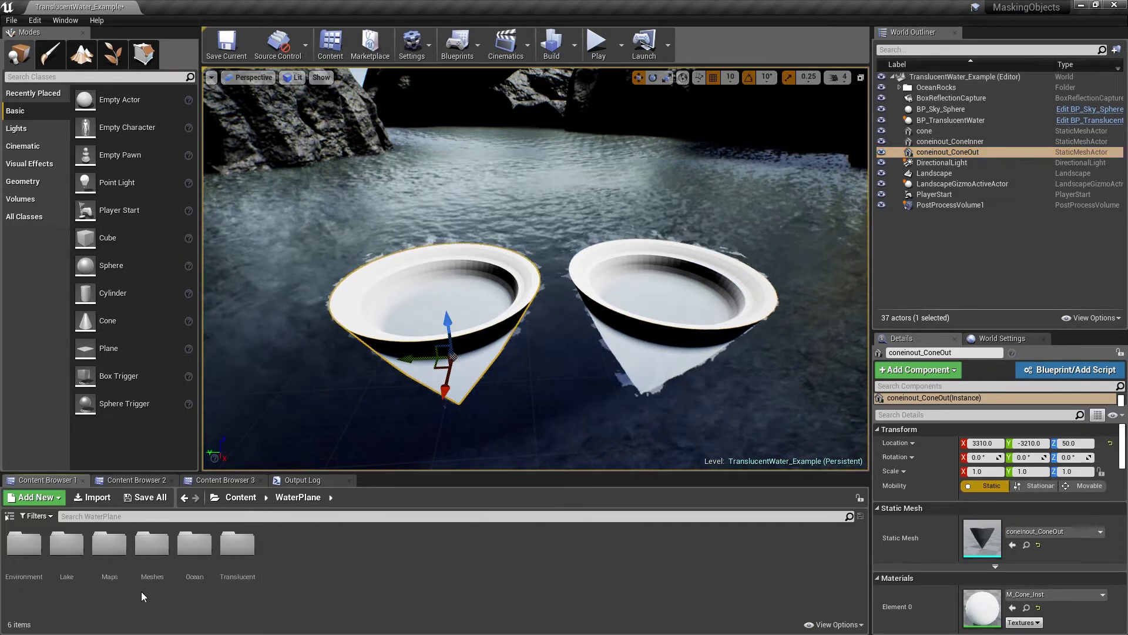
double_click(117, 570)
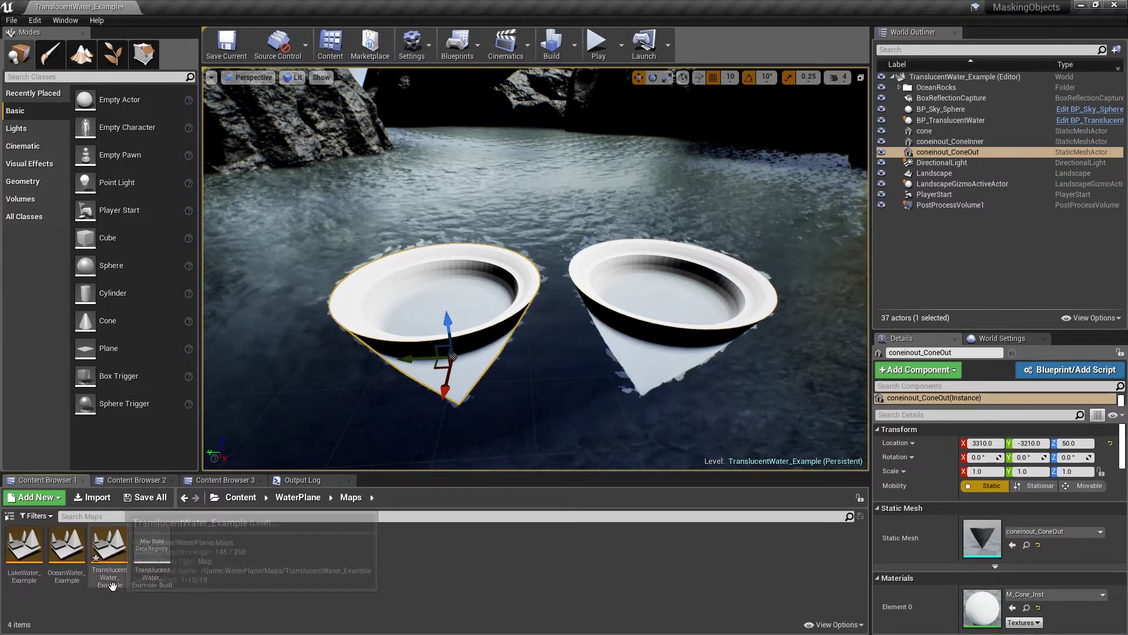
click(157, 503)
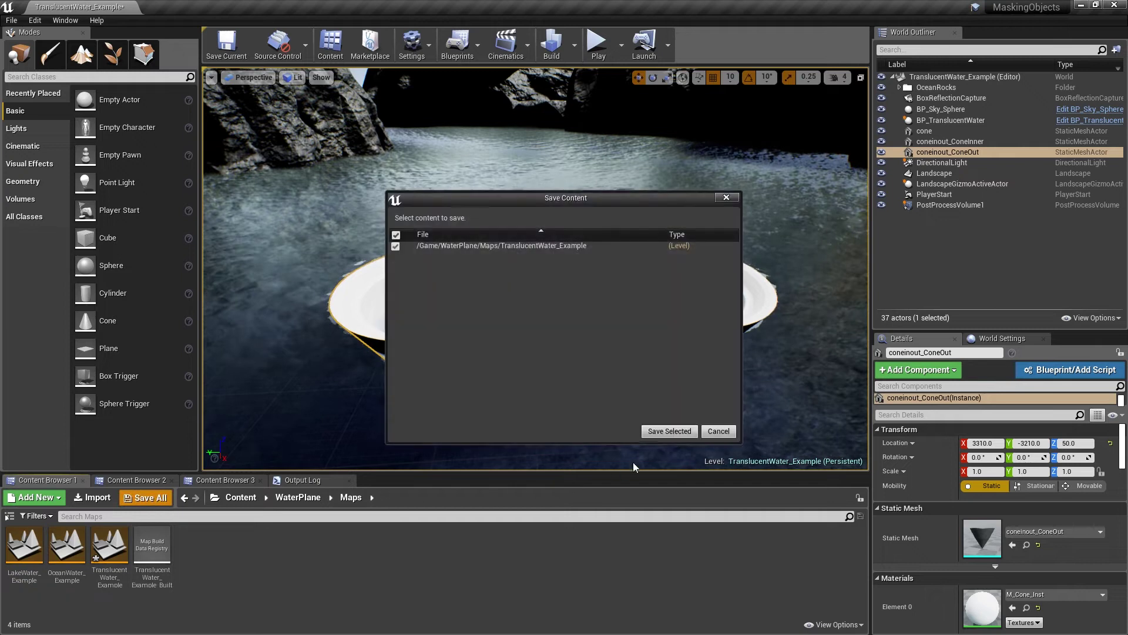
click(668, 433)
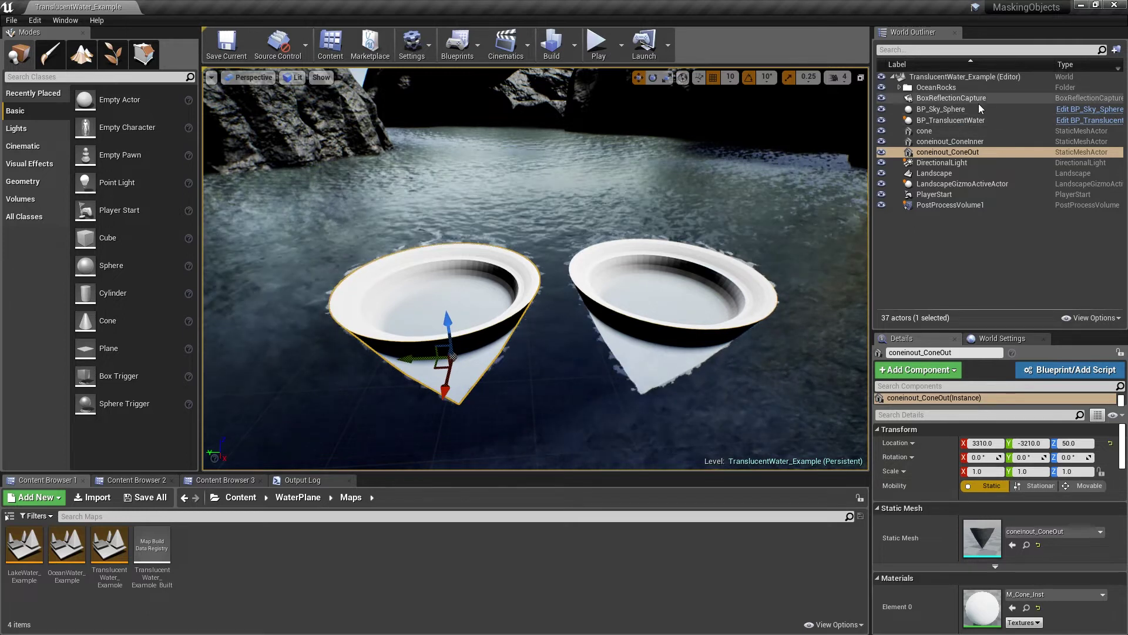
- Locate the ocean material instance of BP_TranslucentWater and open its parent material M_TranslucentWater for editing
click(972, 121)
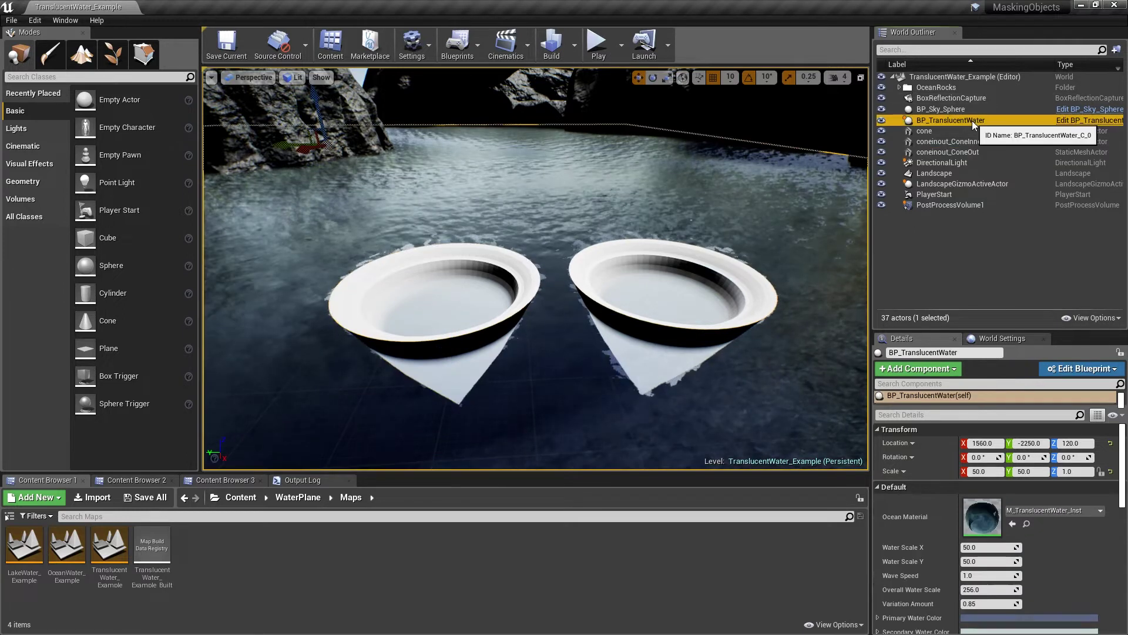
click(1027, 523)
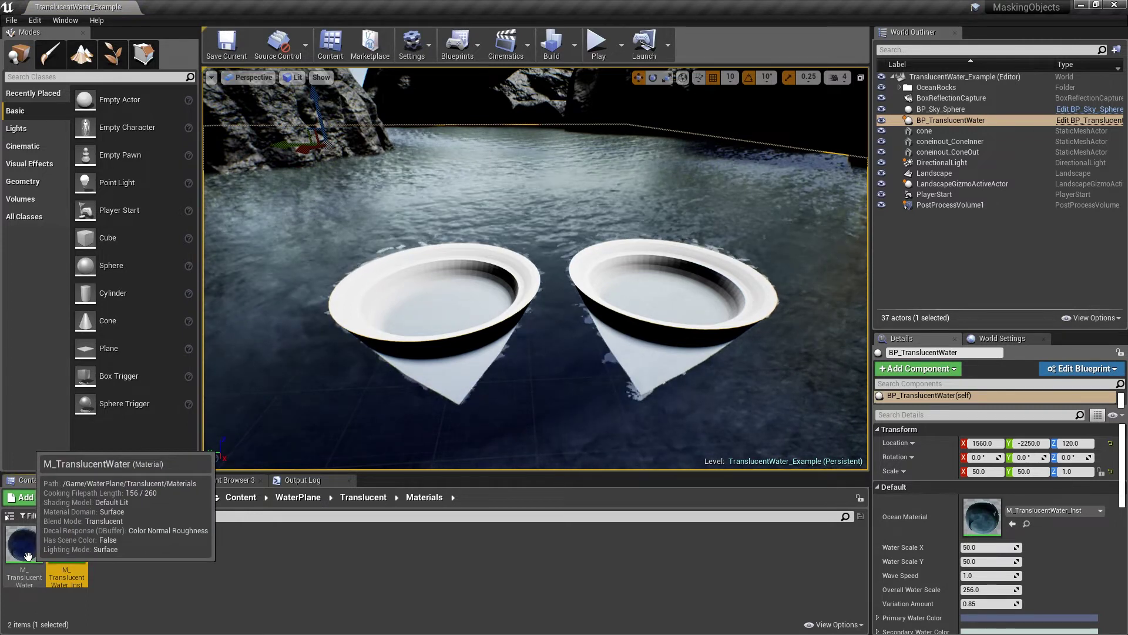
double_click(24, 547)
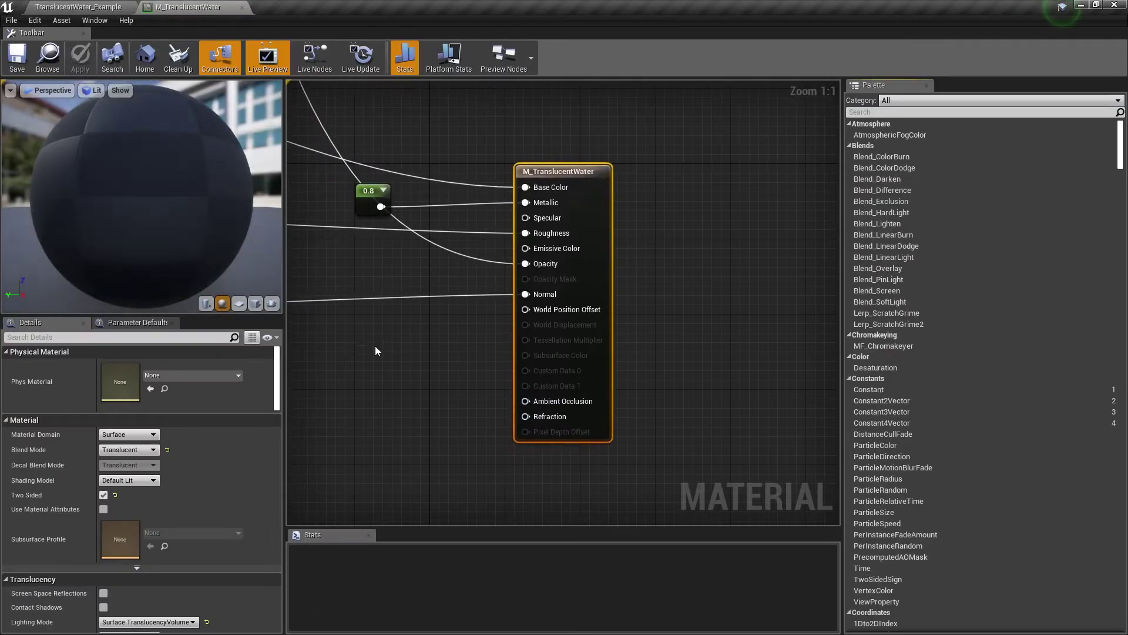
- Examine the M_TranslucentWater node network, the connections into its output node and its Blend Mode setting
scroll(377, 351, down, 3)
scroll(432, 370, down, 8)
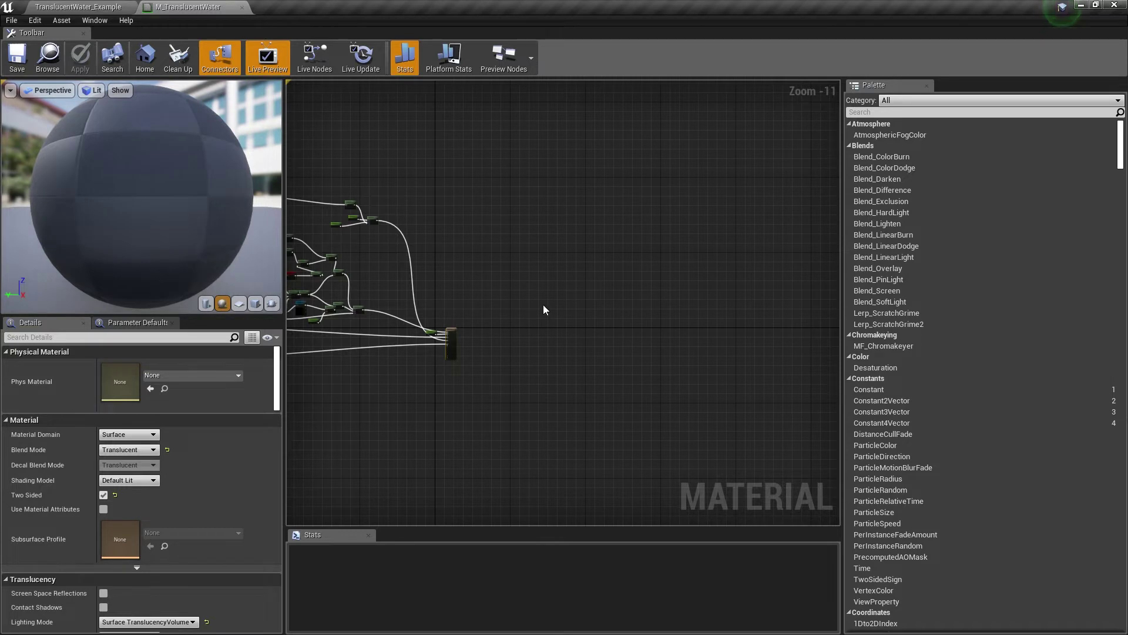
right_drag(549, 333, 840, 348)
scroll(686, 373, up, 2)
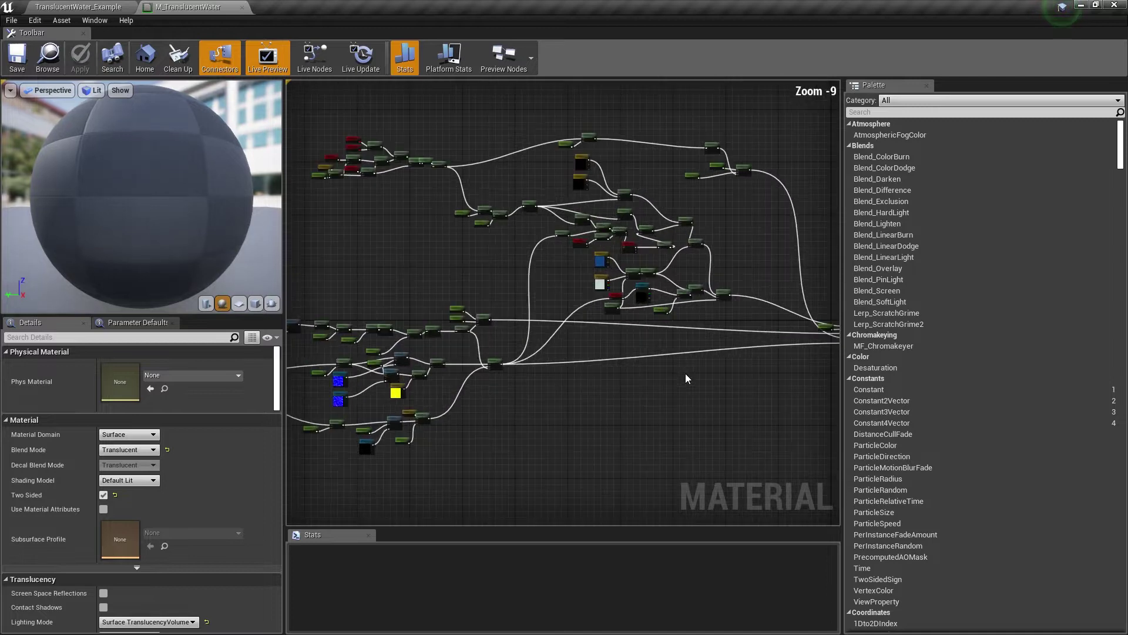
scroll(686, 373, down, 2)
scroll(685, 373, up, 1)
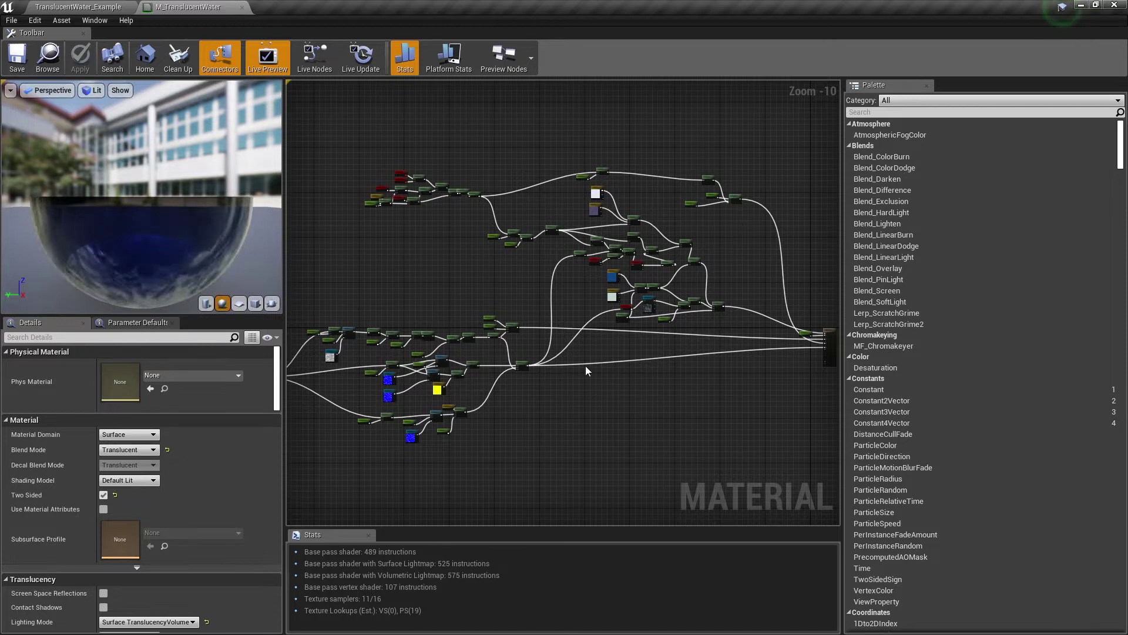
right_drag(730, 277, 630, 330)
scroll(618, 341, up, 4)
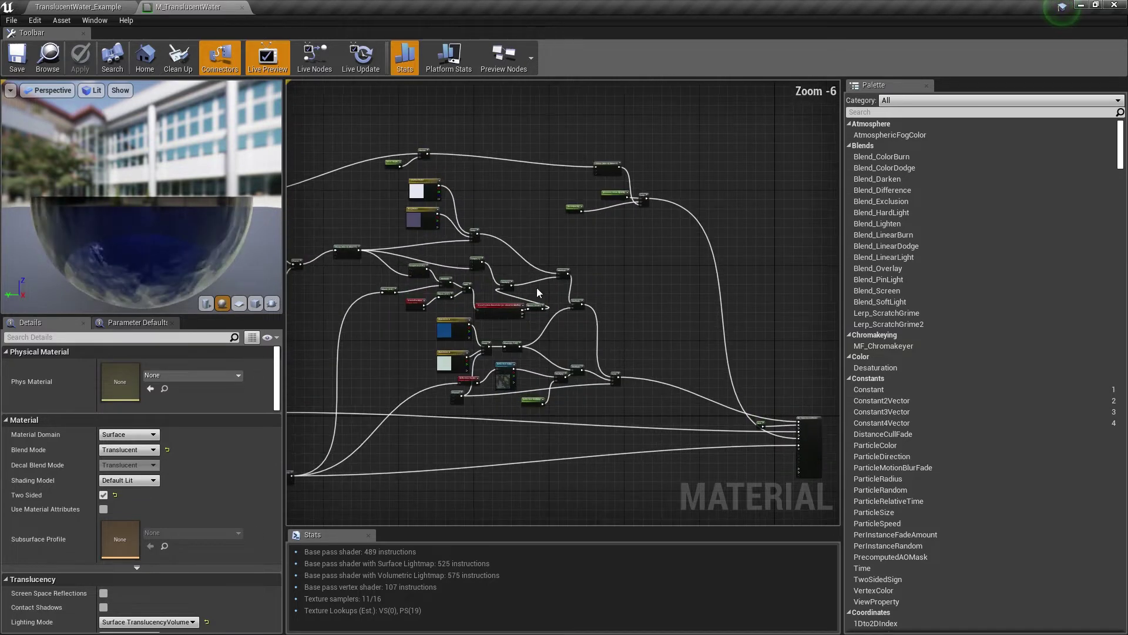
scroll(594, 389, up, 2)
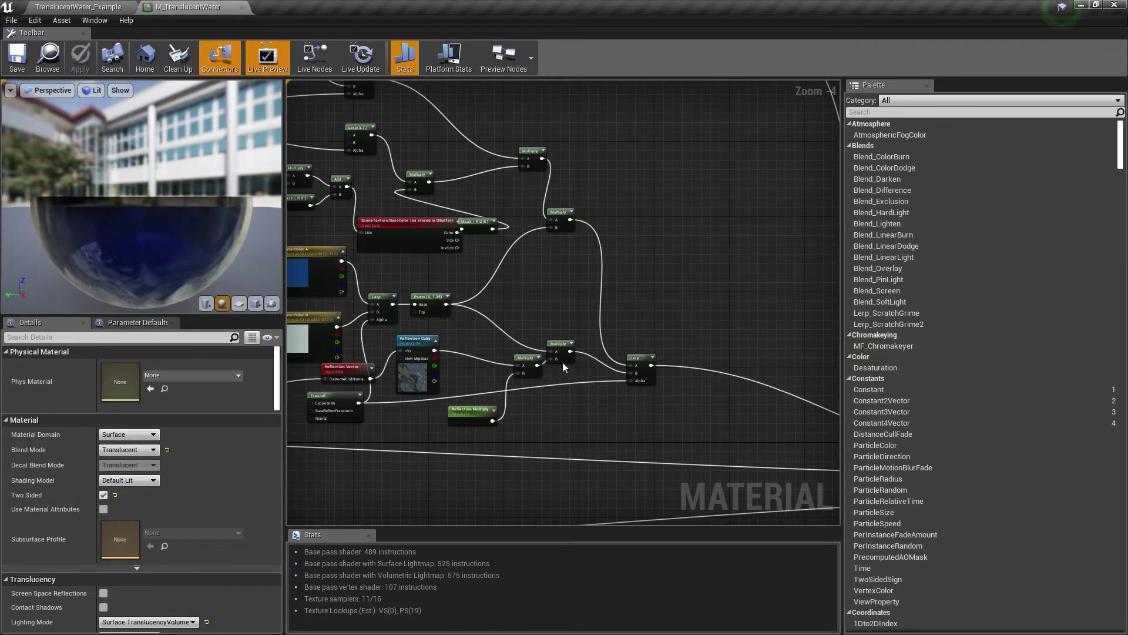
scroll(597, 376, down, 1)
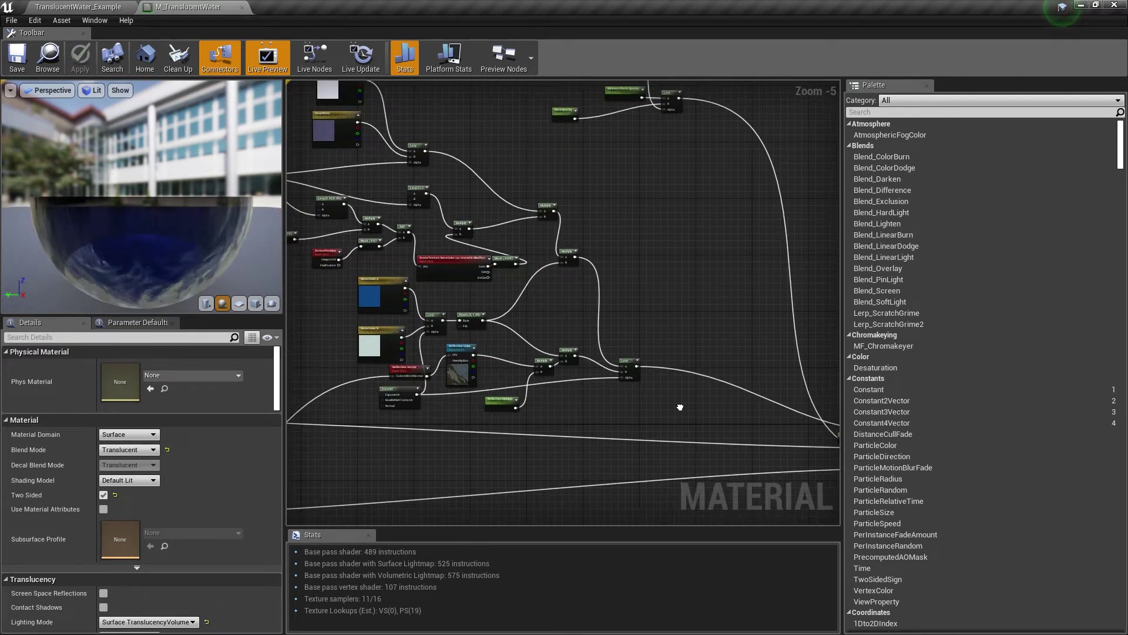
right_drag(678, 405, 438, 333)
scroll(560, 331, up, 2)
right_drag(657, 333, 601, 264)
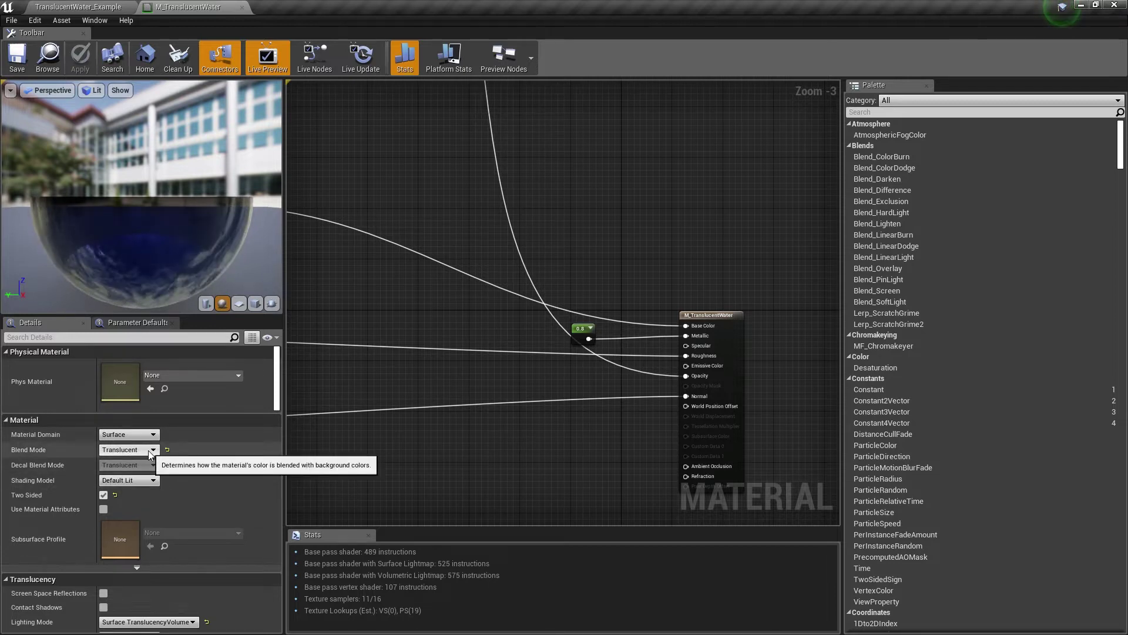
mouse_move(393, 319)
right_down()
mouse_move(497, 315)
mouse_move(399, 305)
right_up()
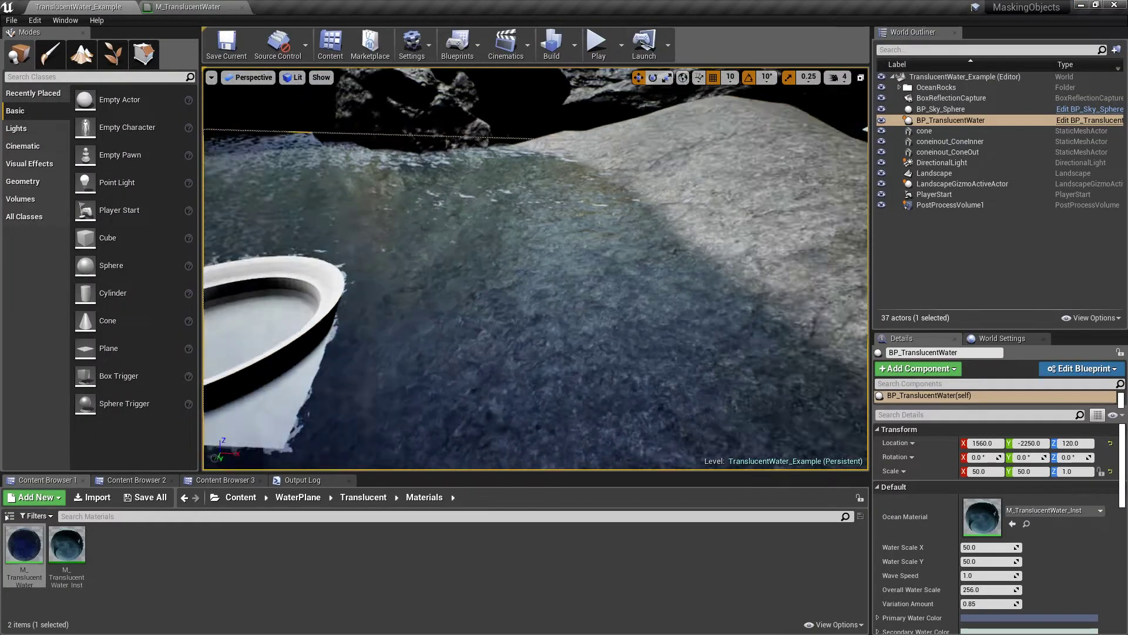
- Inspect the translucent water up close where it meets the shoreline in the TranslucentWater_Example level
mouse_move(500, 263)
right_down()
mouse_move(523, 235)
mouse_move(501, 263)
right_up()
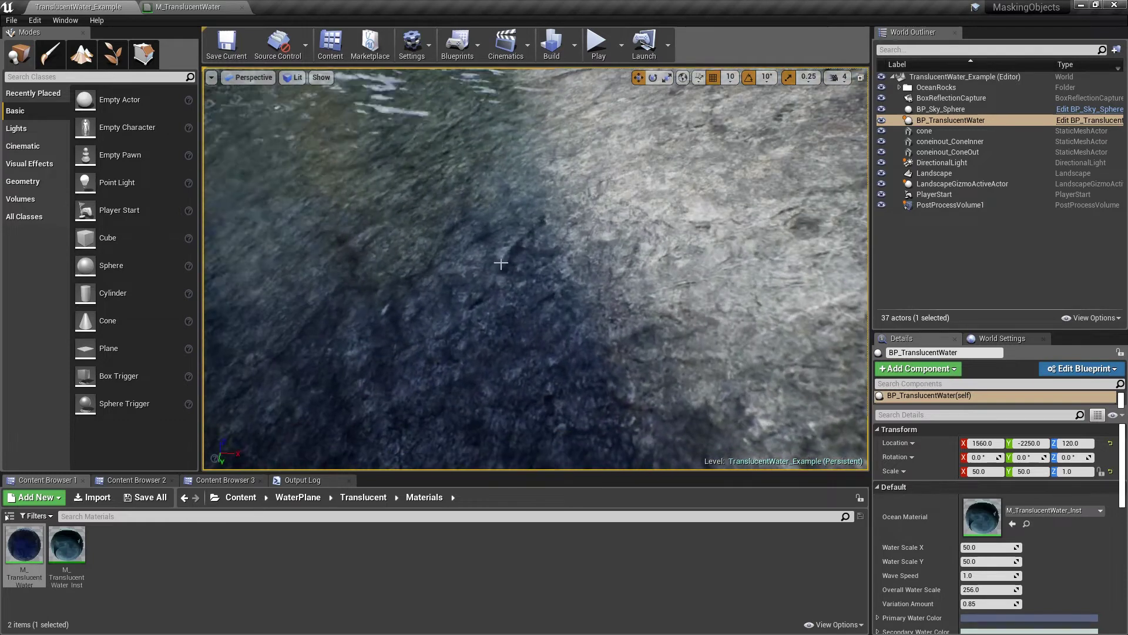
mouse_move(406, 242)
right_down()
mouse_move(409, 276)
mouse_move(405, 242)
mouse_move(421, 239)
right_up()
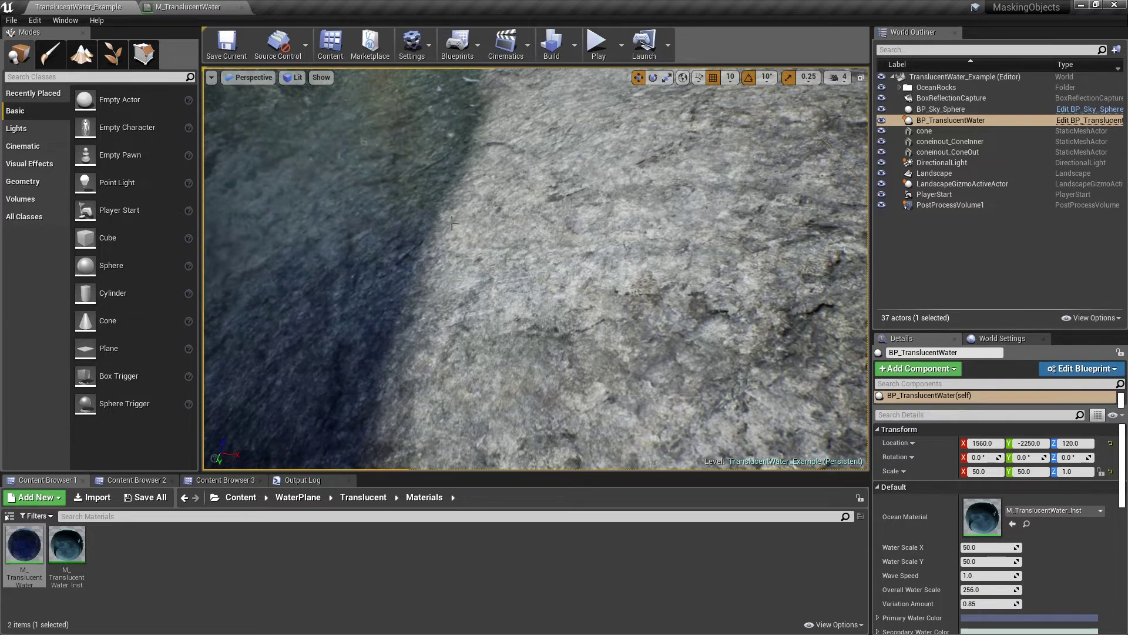
right_drag(449, 235, 449, 212)
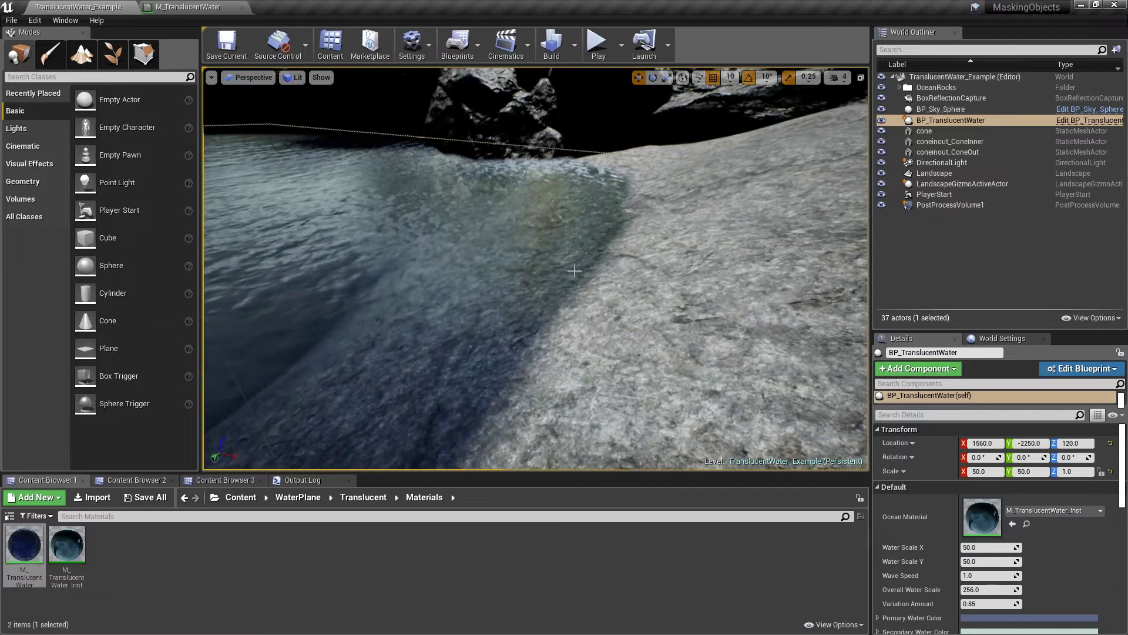
right_drag(581, 308, 493, 317)
- Examine how the water surface and foam behave around and inside both cones from several distances
key(w)
right_drag(569, 315, 602, 356)
scroll(569, 315, up, 3)
scroll(569, 315, down, 3)
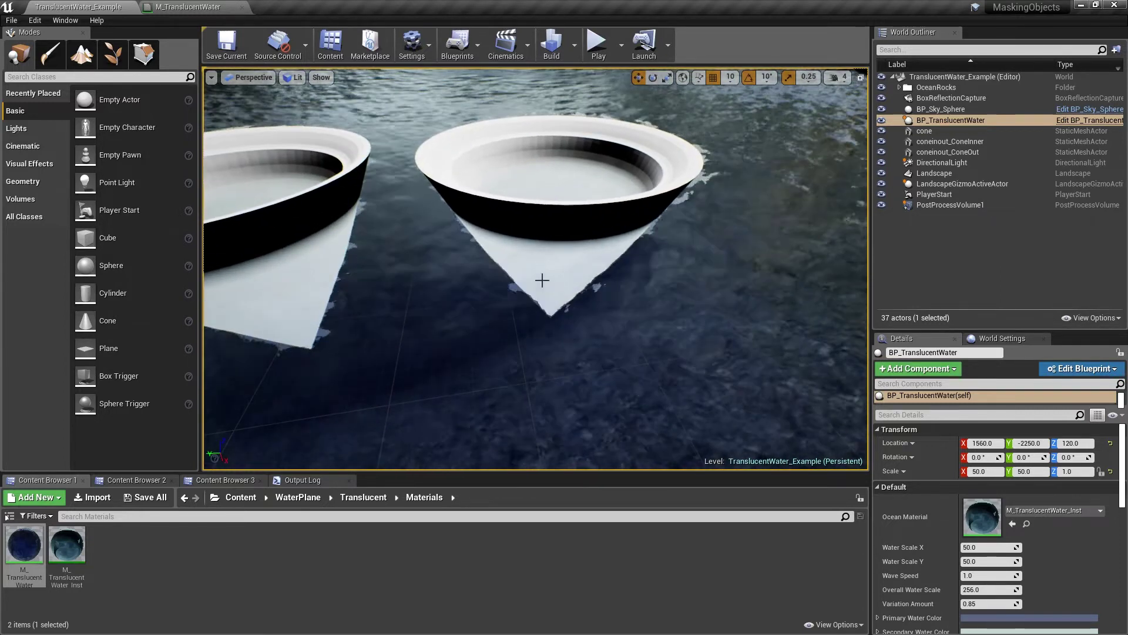
scroll(612, 359, down, 3)
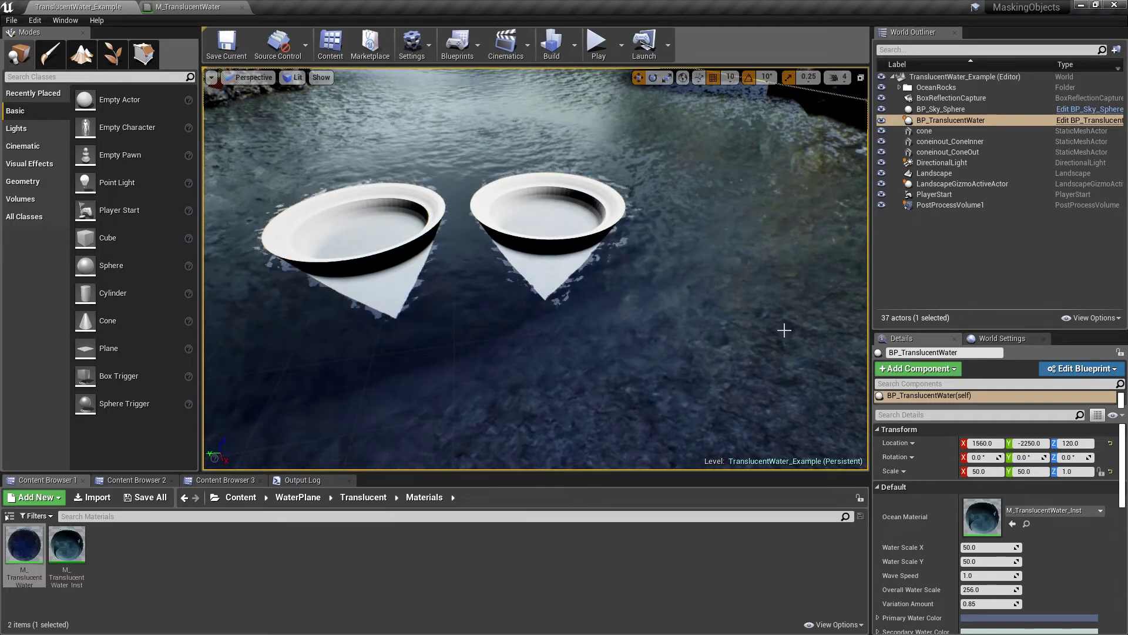
right_drag(640, 320, 608, 271)
scroll(639, 320, up, 3)
right_drag(639, 320, 689, 371)
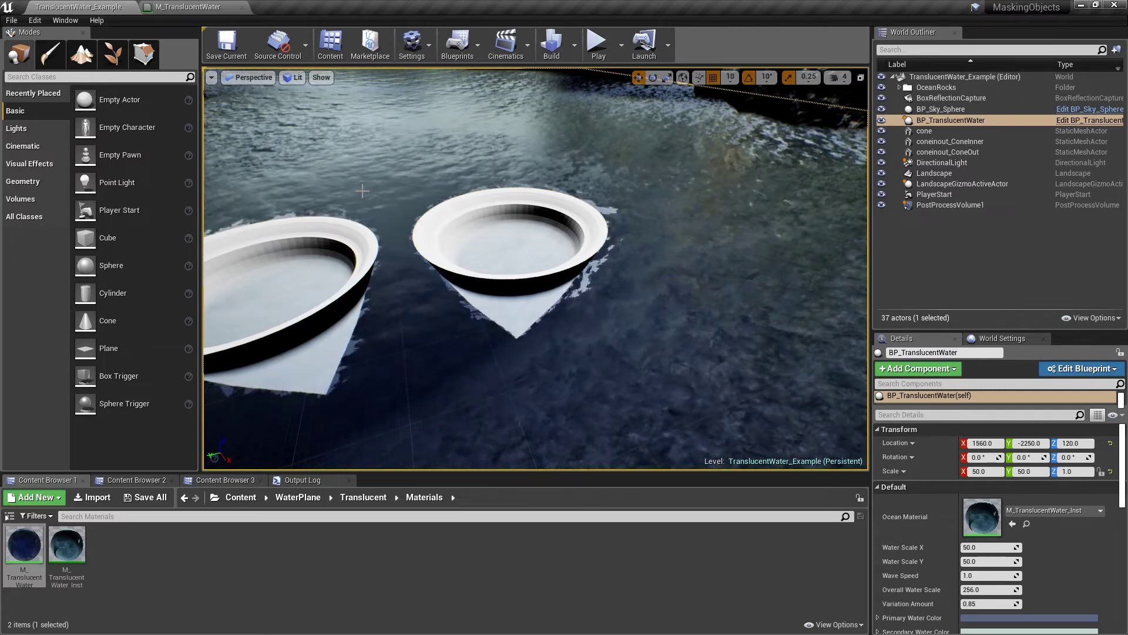
right_drag(536, 268, 331, 176)
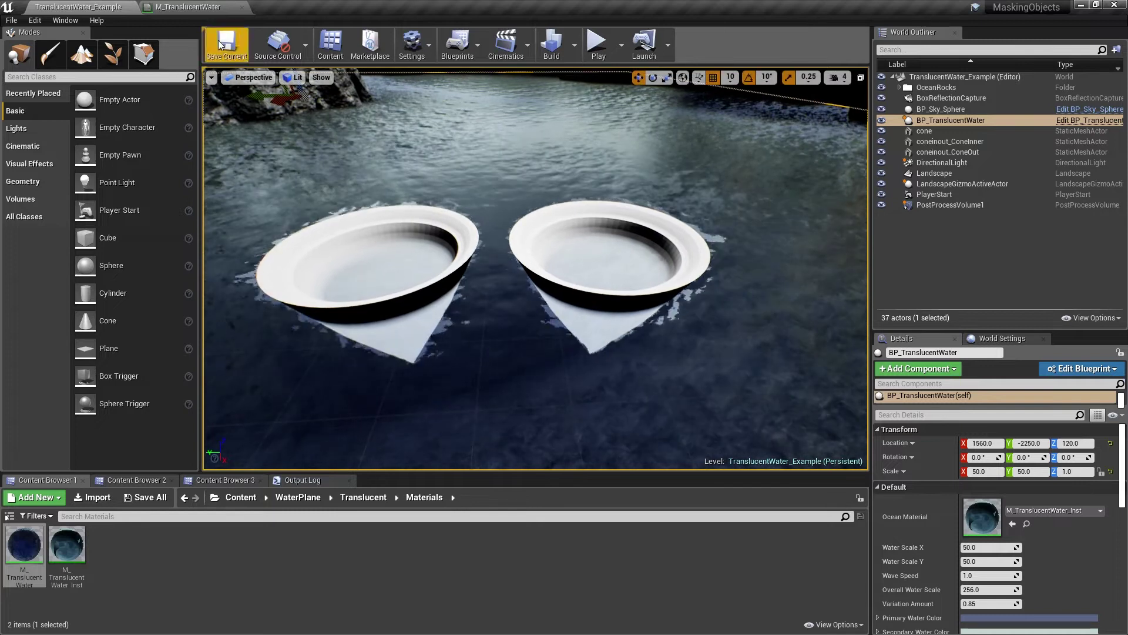
- In M_TranslucentWater, add a Constant of 0 and connect it to the Opacity input, then apply the change
click(191, 8)
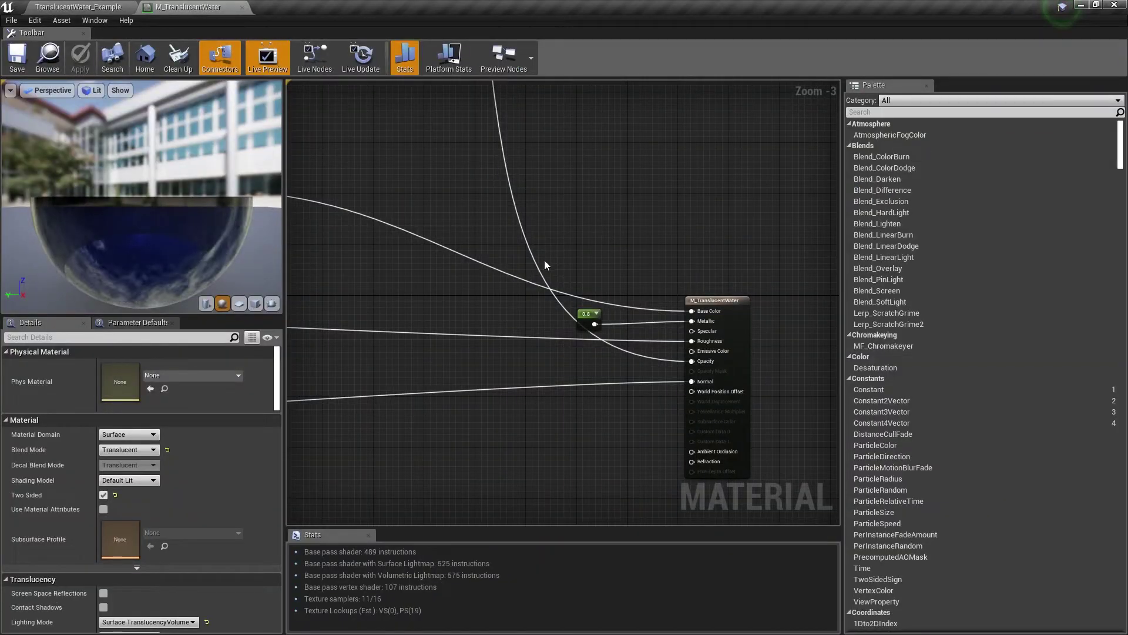
right_drag(576, 204, 574, 279)
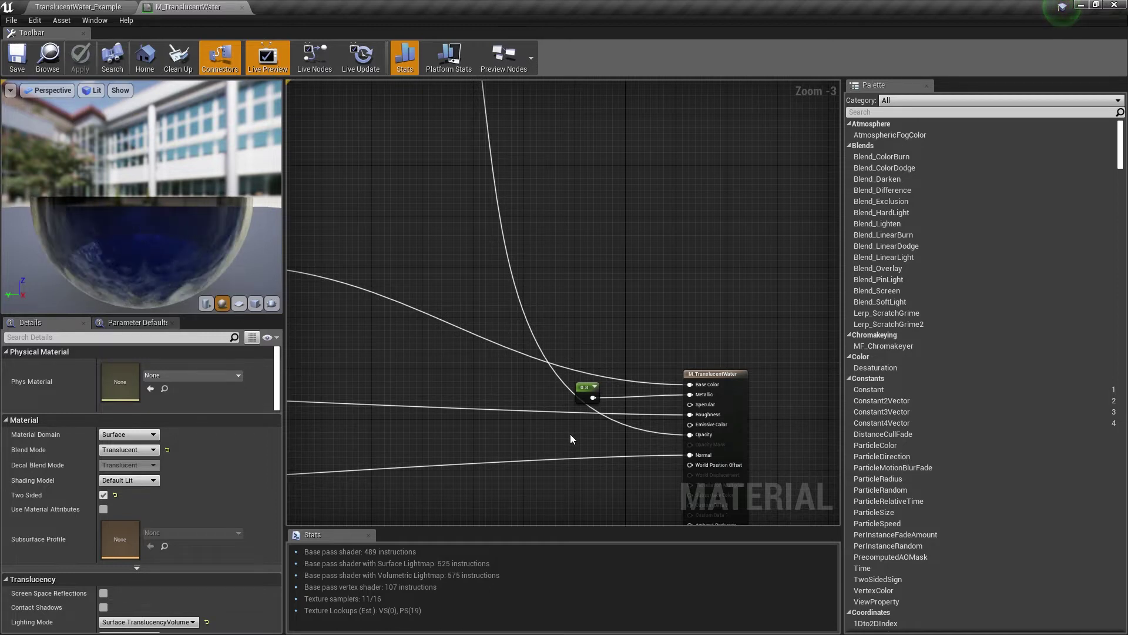
right_drag(569, 434, 774, 634)
right_drag(542, 288, 304, 6)
right_drag(542, 455, 557, 283)
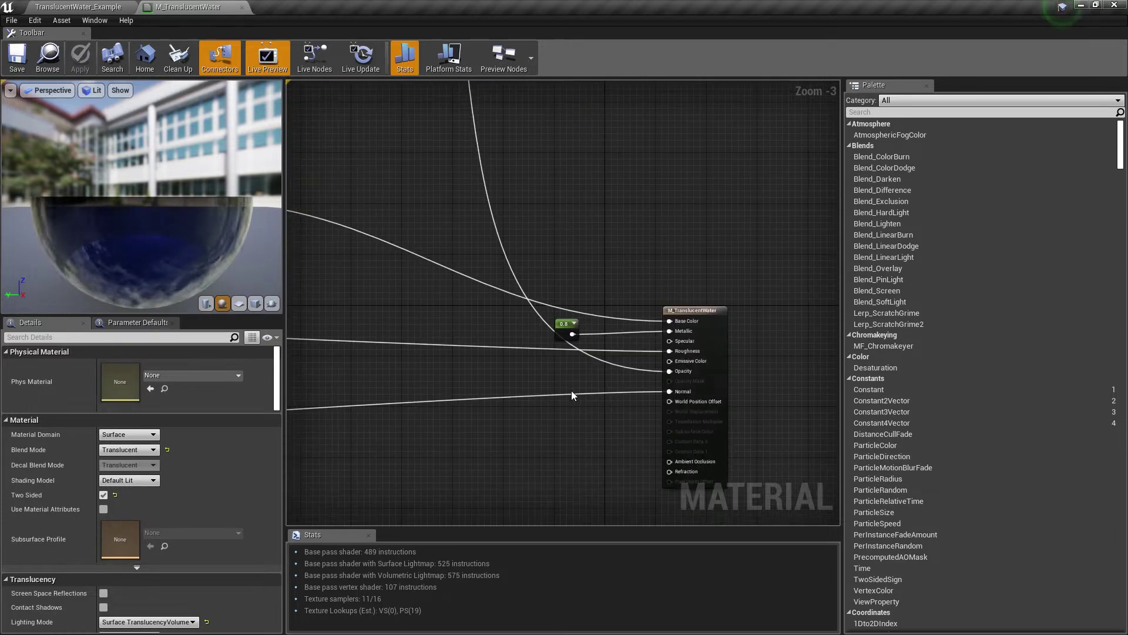
click(571, 375)
drag(585, 385, 670, 373)
- Inspect both cones in the level with the zero-opacity water, then check the material's Opacity connection again
click(103, 9)
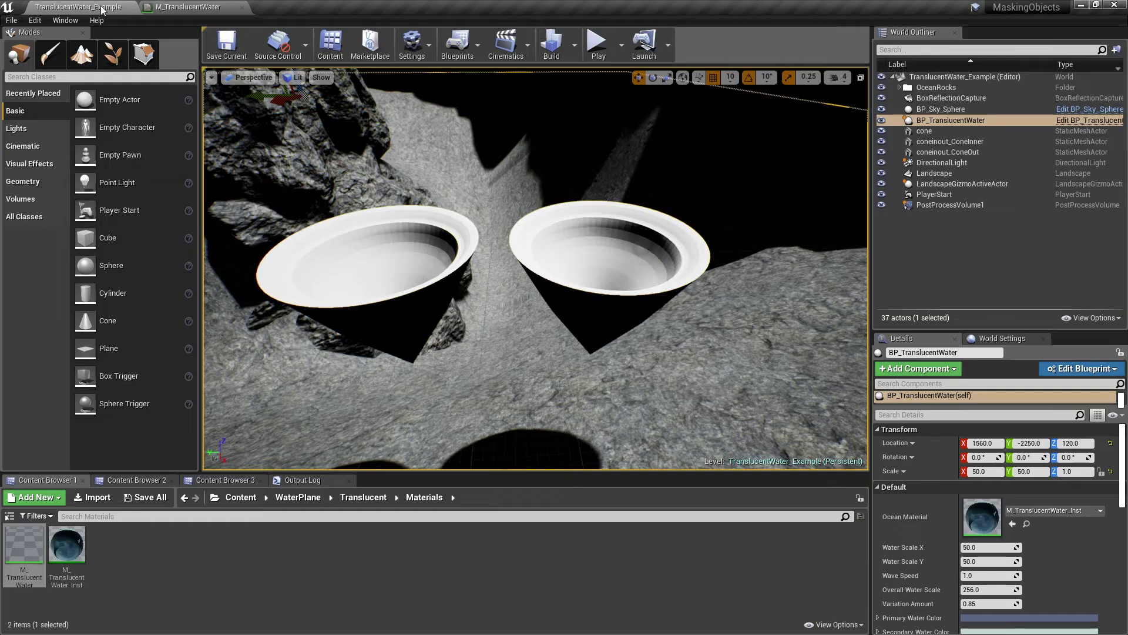
right_drag(670, 215, 717, 199)
right_drag(594, 268, 697, 269)
right_drag(556, 263, 423, 288)
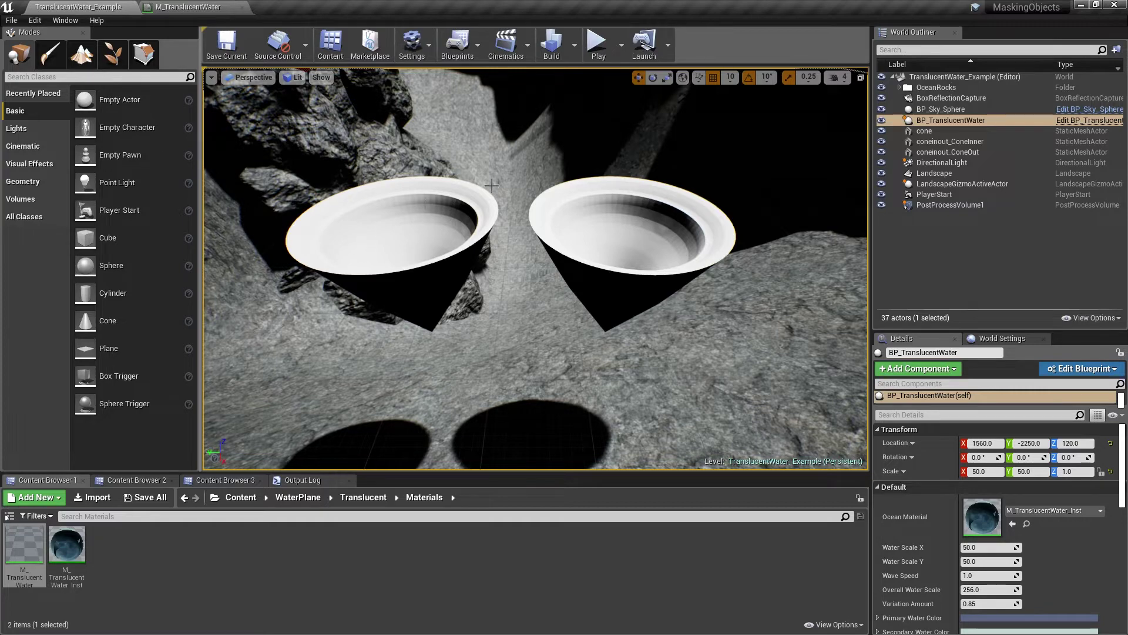
click(208, 9)
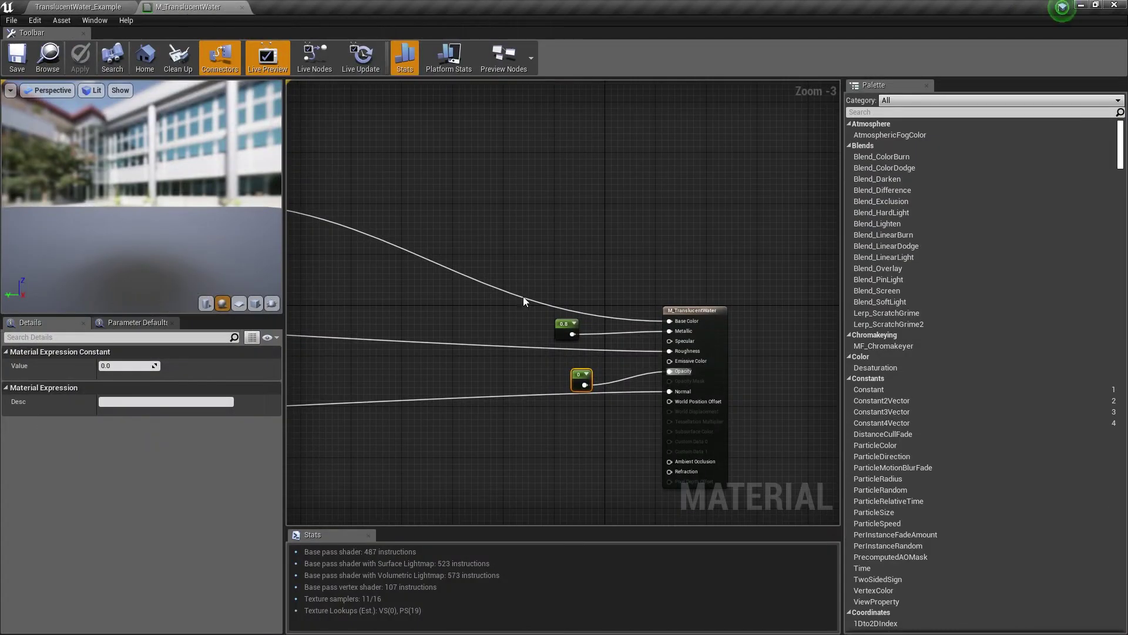
- Return to the level and turn on the Mesh DistanceFields visualization in the viewport
click(123, 7)
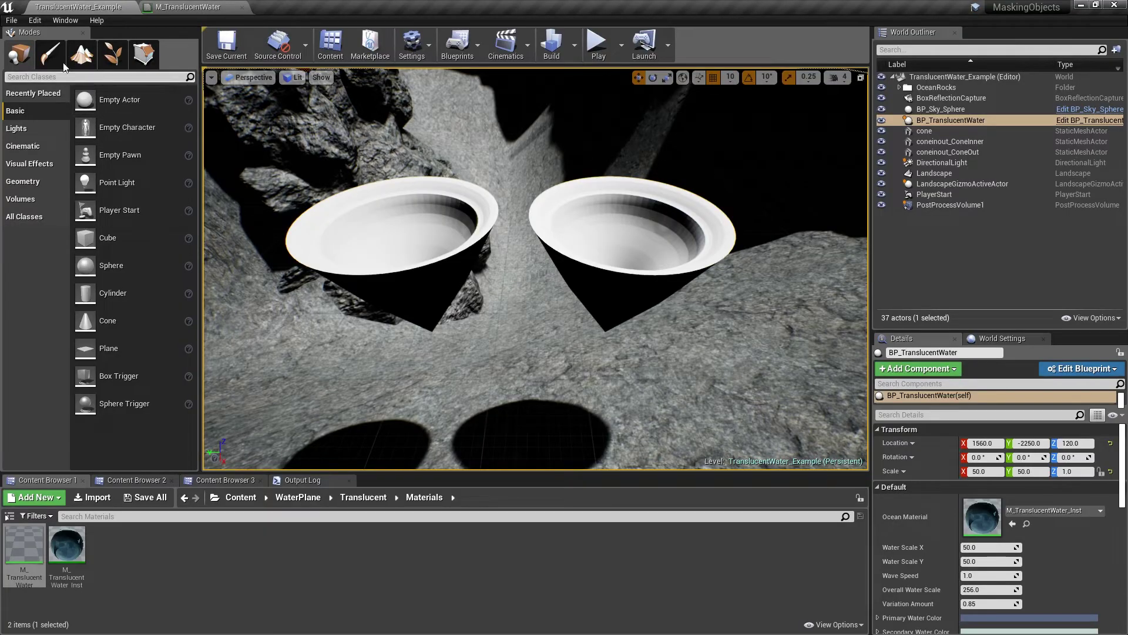
click(211, 78)
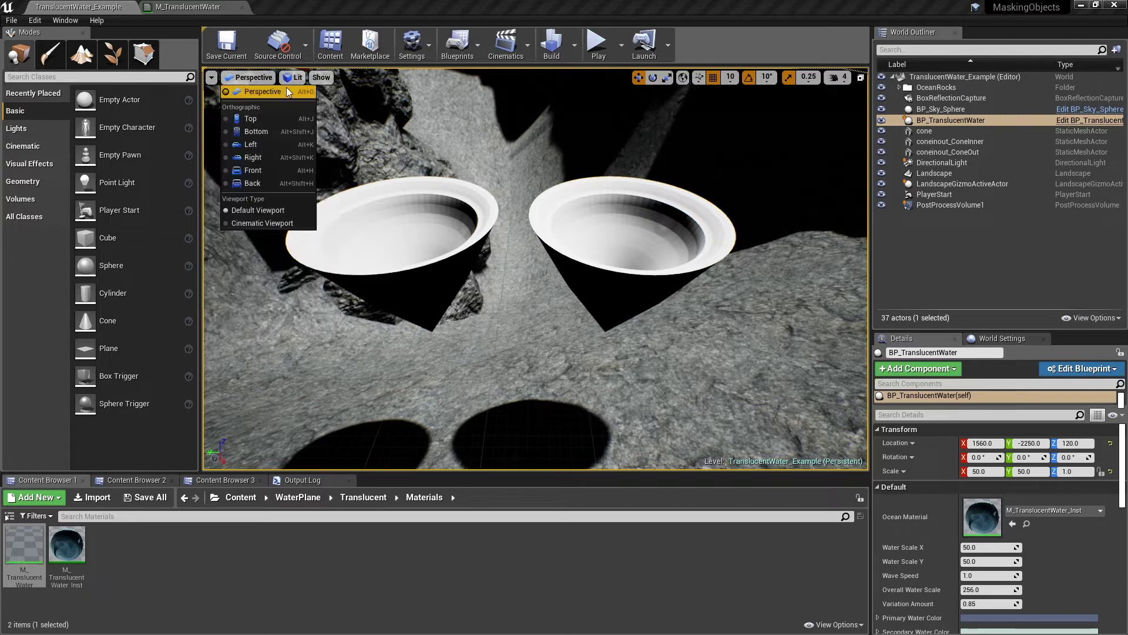
click(325, 79)
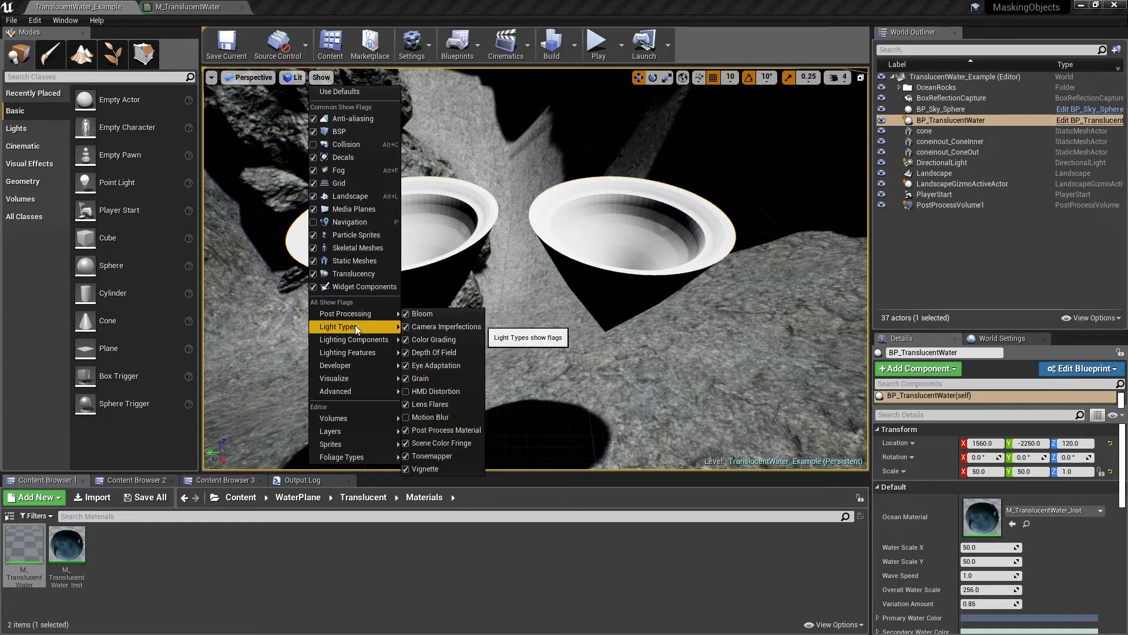
mouse_move(366, 383)
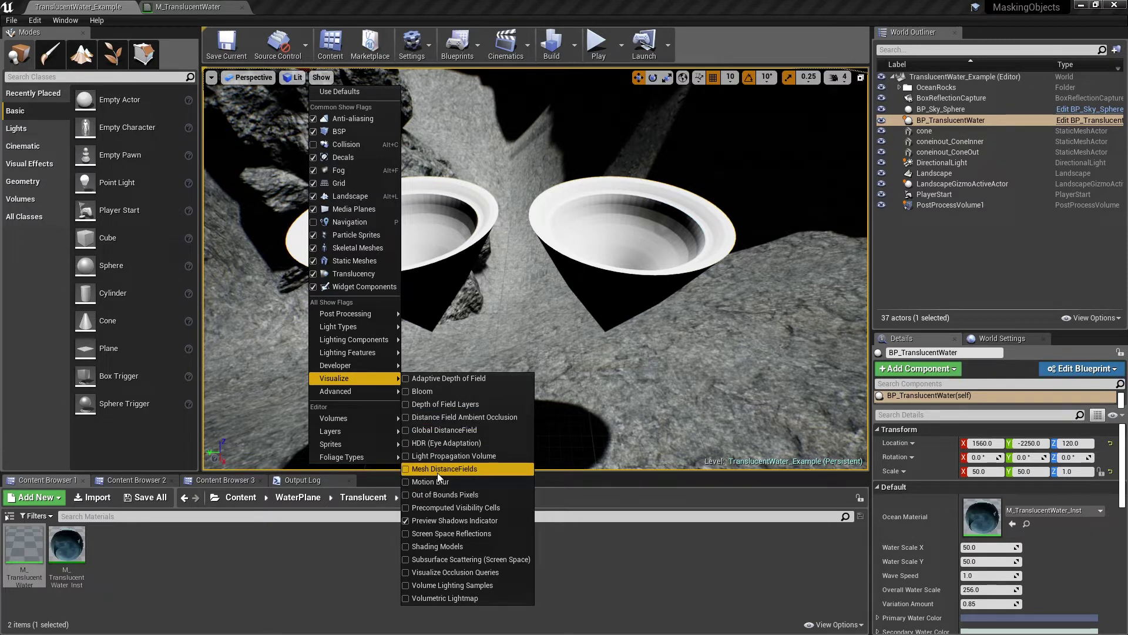
click(406, 471)
- Examine the mesh distance fields of both cones and the surrounding terrain from several angles
right_drag(541, 325, 580, 320)
key(w)
key(s)
key(a)
key(d)
key(d)
key(a)
key(d)
right_drag(423, 291, 423, 291)
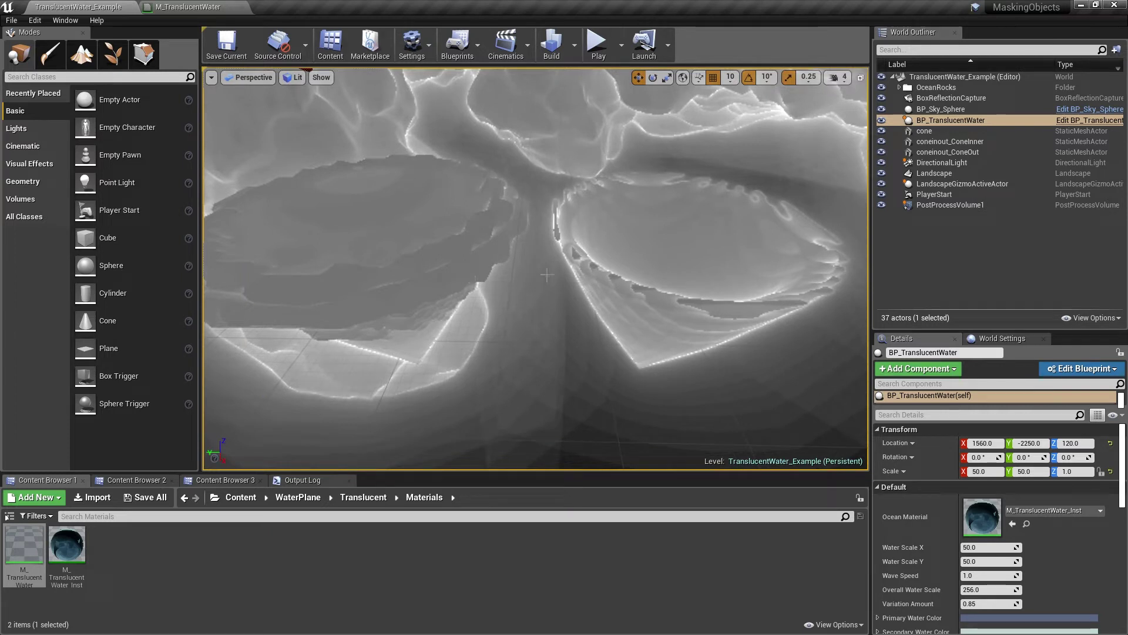
right_drag(481, 273, 481, 274)
right_drag(678, 366, 679, 366)
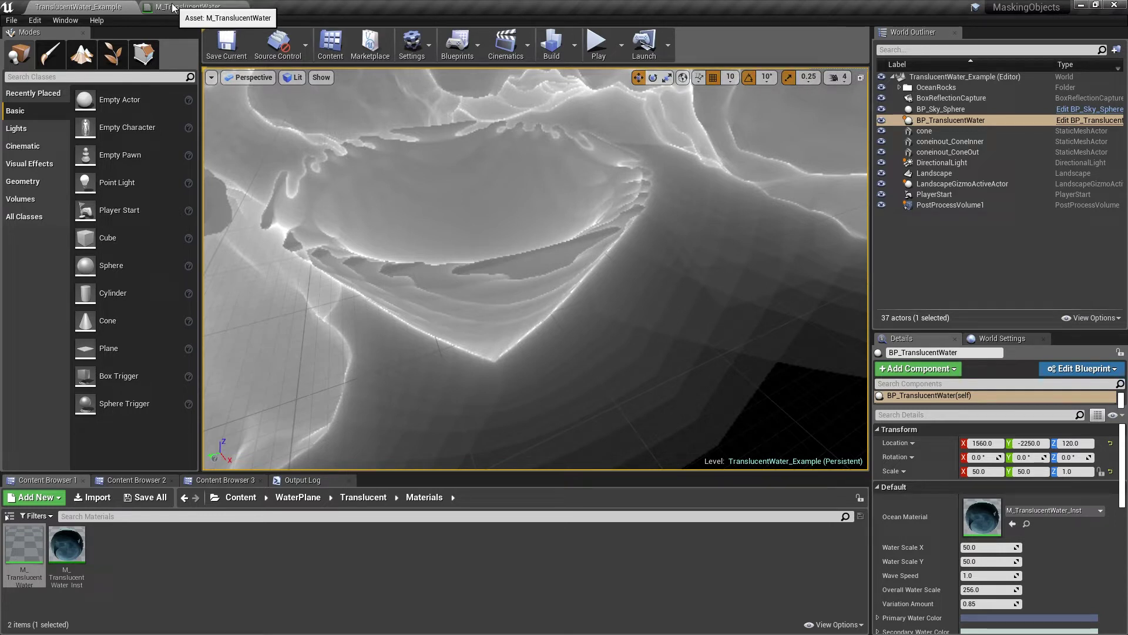
- Turn off the Mesh DistanceFields visualization in the level viewport
click(320, 77)
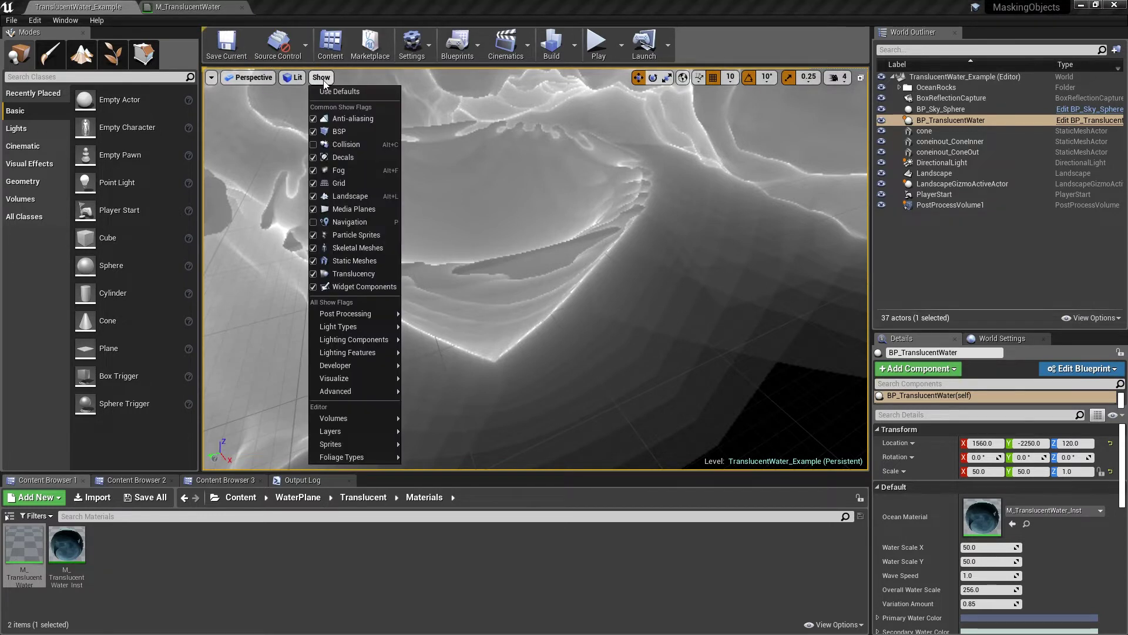
mouse_move(361, 382)
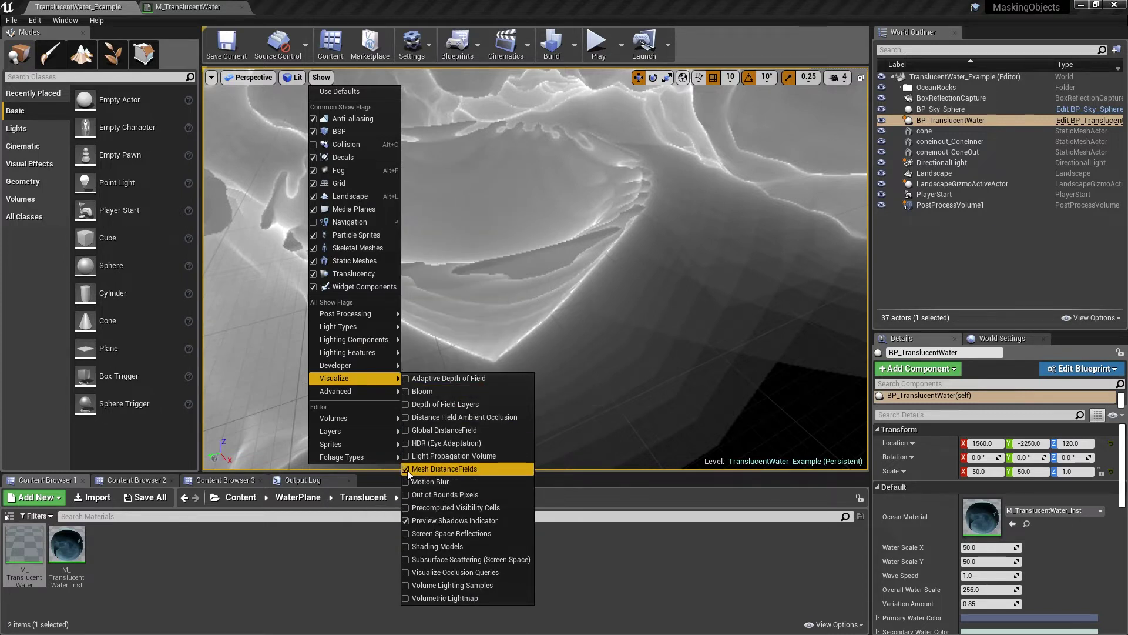
click(409, 469)
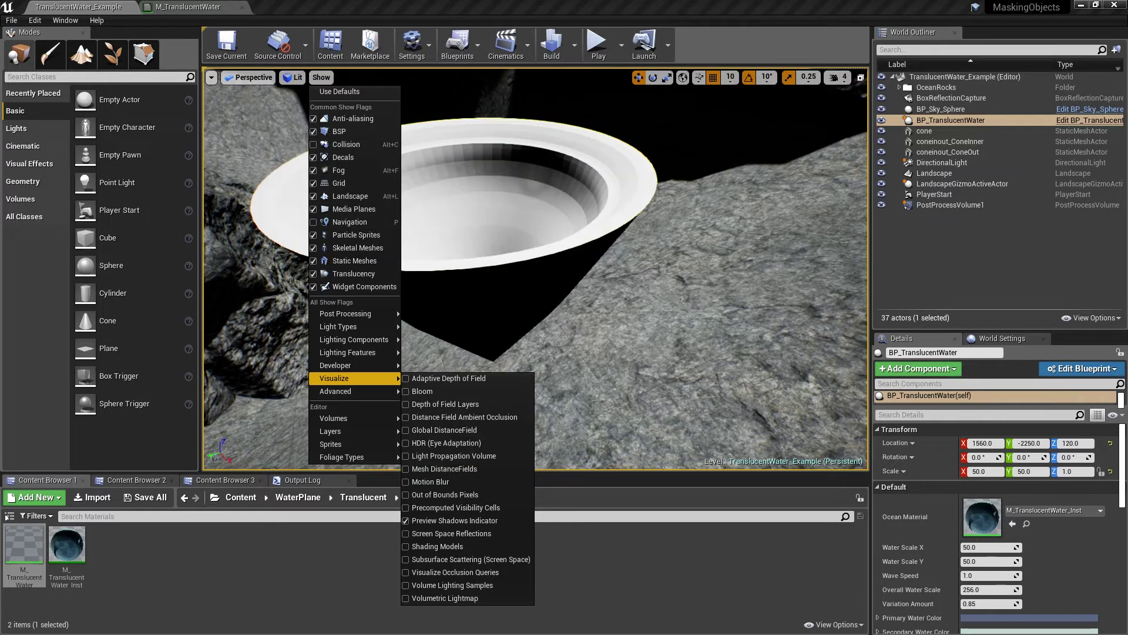
- In M_TranslucentWater, delete the zero Constant that feeds the Opacity input
click(212, 7)
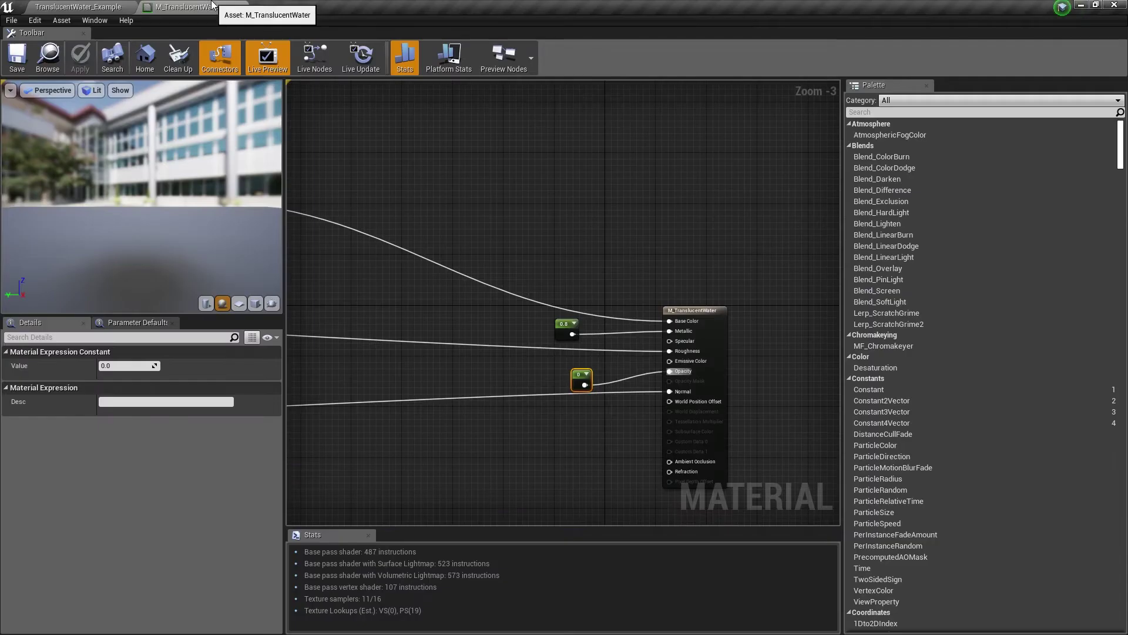
drag(570, 380, 595, 392)
key(Delete)
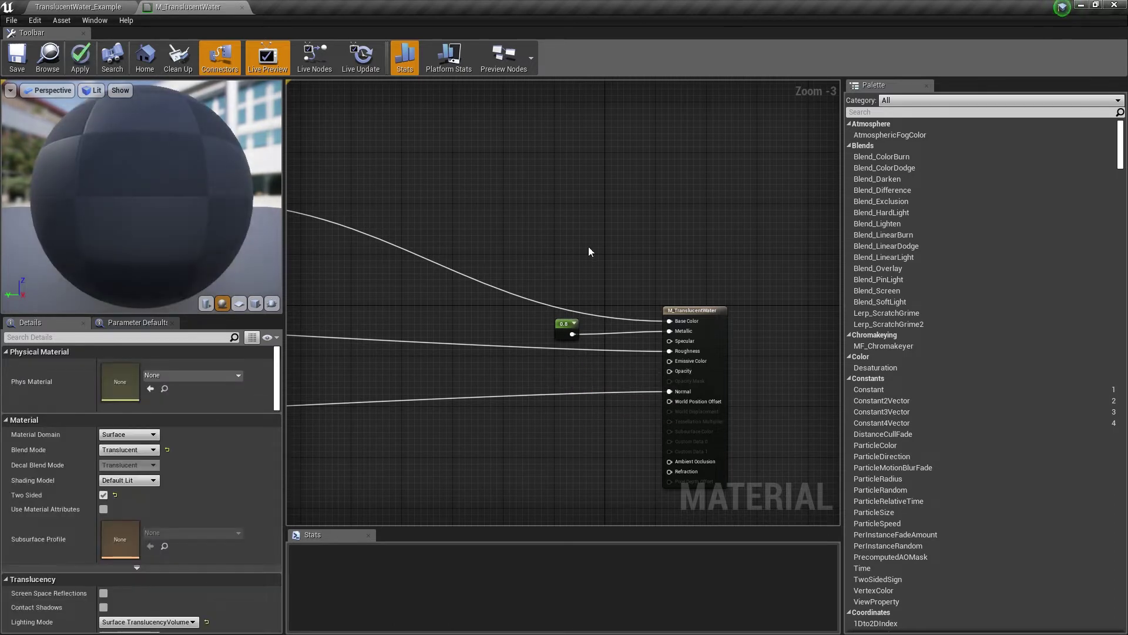
- Reconnect the output of the original opacity Linear Interpolate node to the material's Opacity input
scroll(487, 213, down, 4)
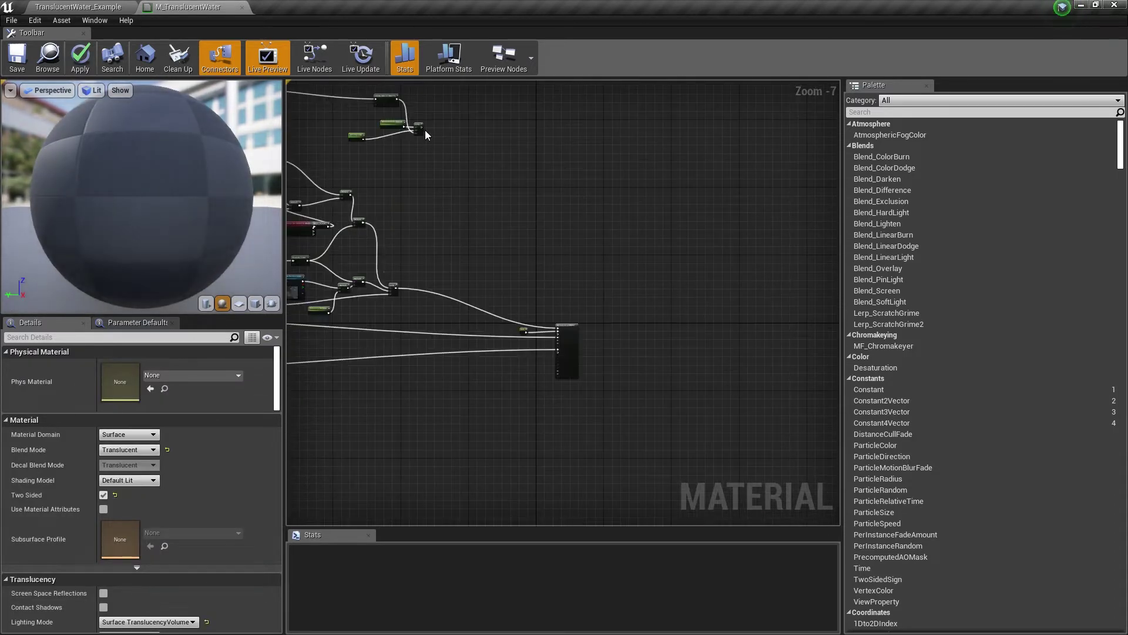
click(421, 130)
scroll(422, 129, up, 5)
drag(426, 134, 449, 292)
right_drag(433, 191, 651, 380)
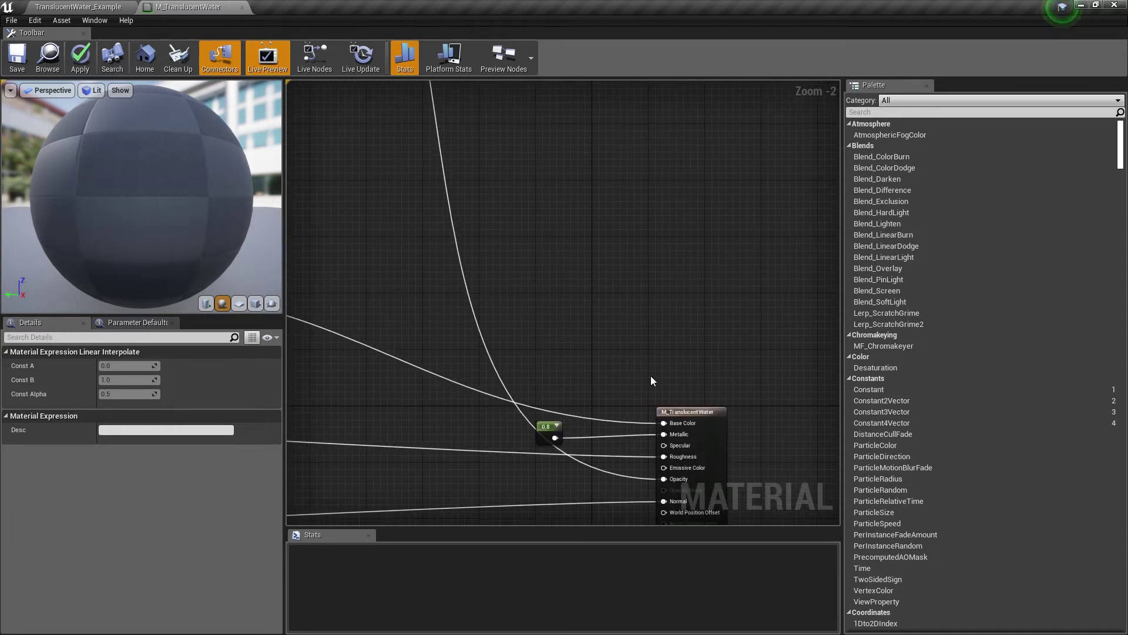
- Add a DistanceToNearestSurface node in the empty graph area above the material's main node
right_click(516, 211)
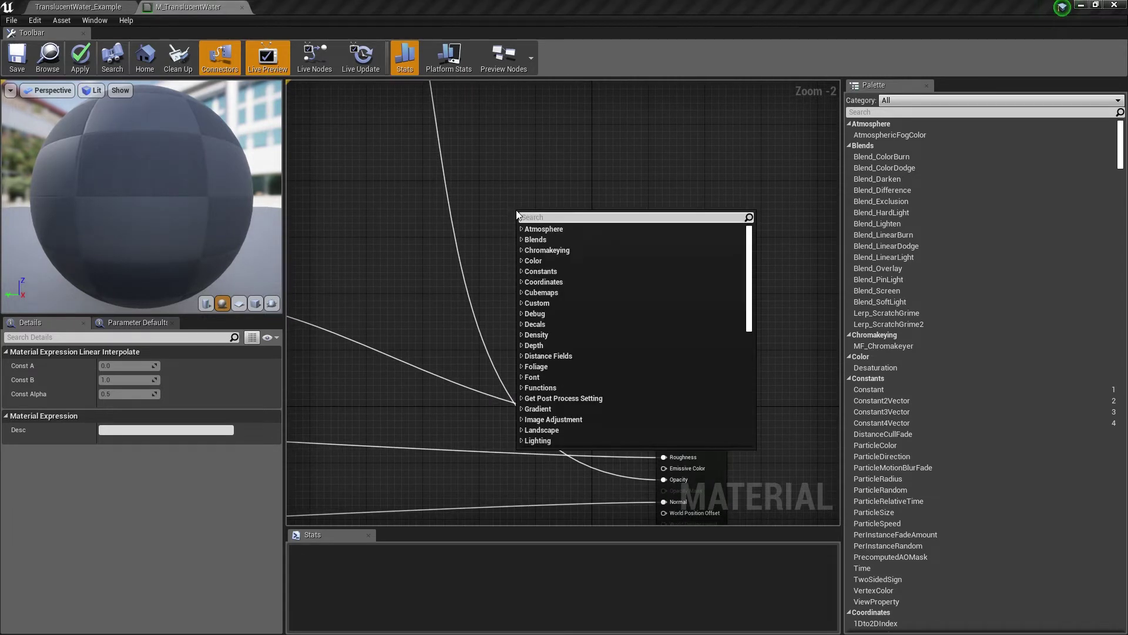
text(dis)
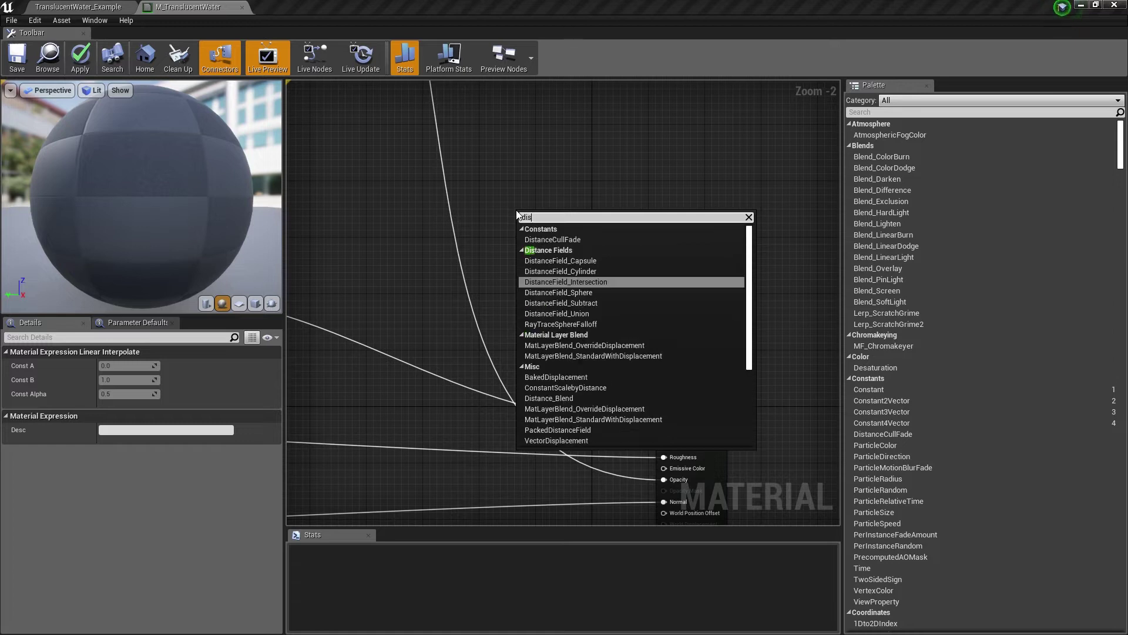
text(tanceto)
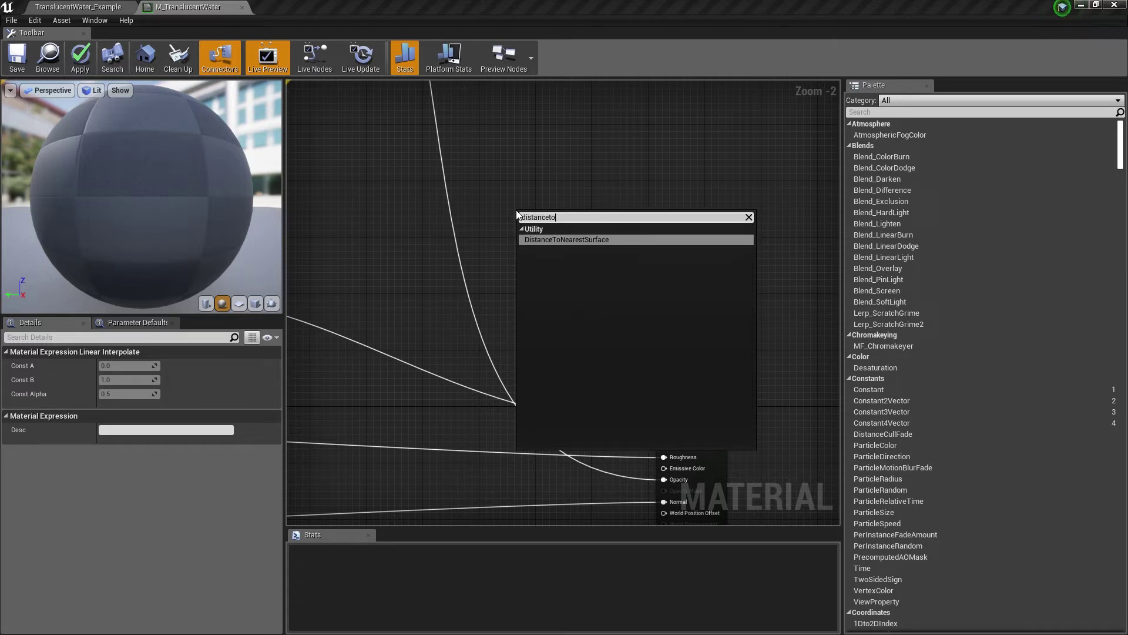
click(573, 240)
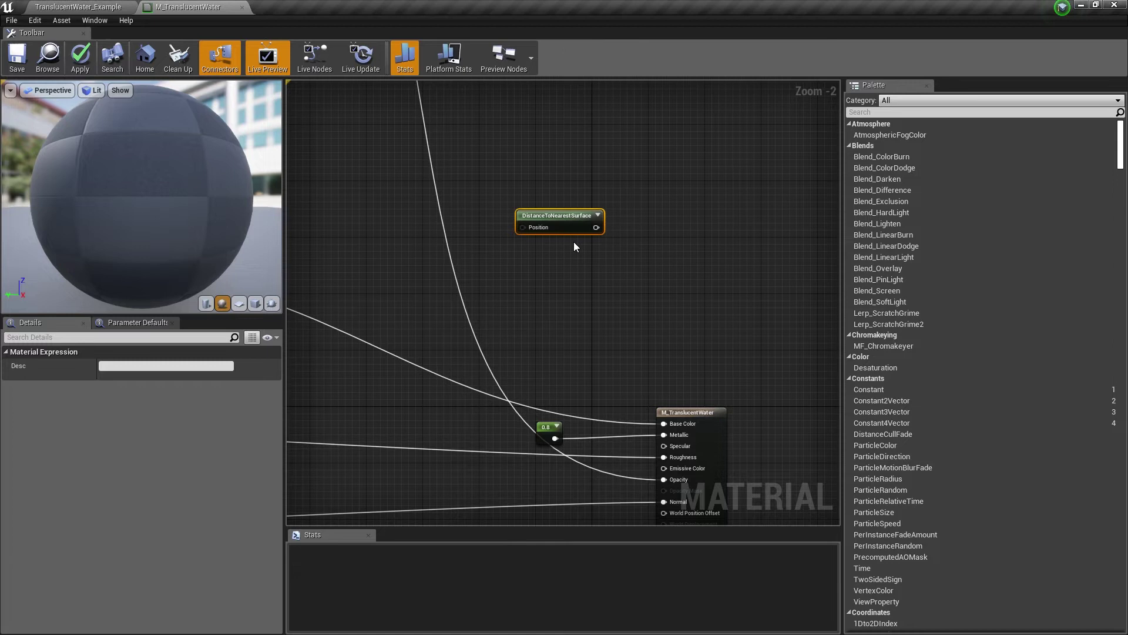
drag(560, 214, 531, 250)
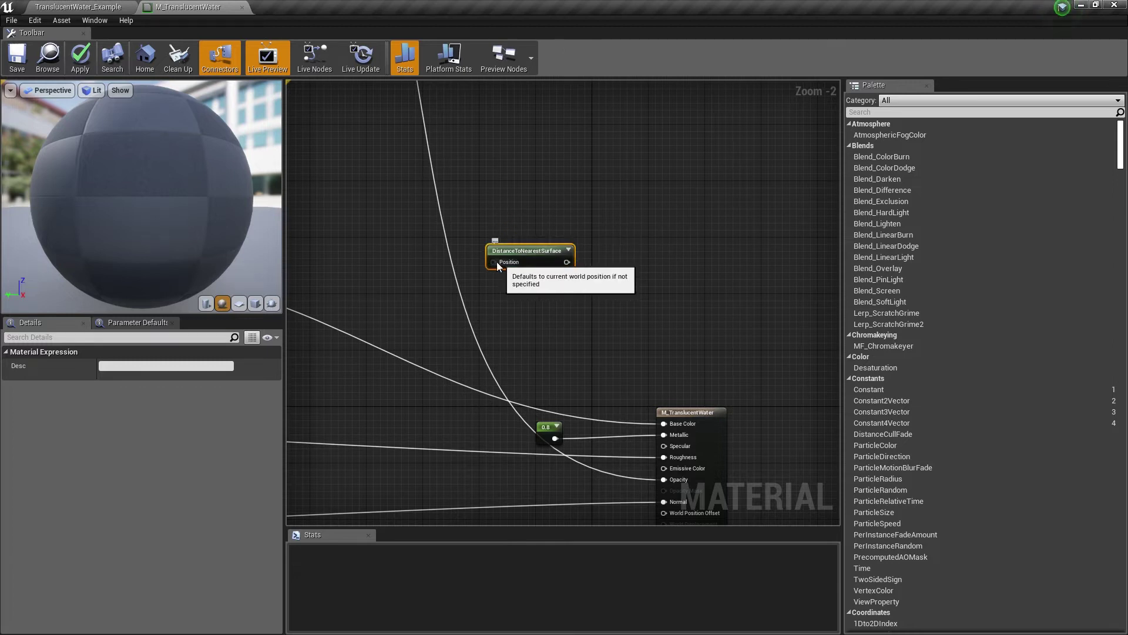
- Add a Clamp node fed by the output of DistanceToNearestSurface
click(520, 205)
scroll(520, 206, up, 2)
drag(472, 212, 552, 218)
text(c)
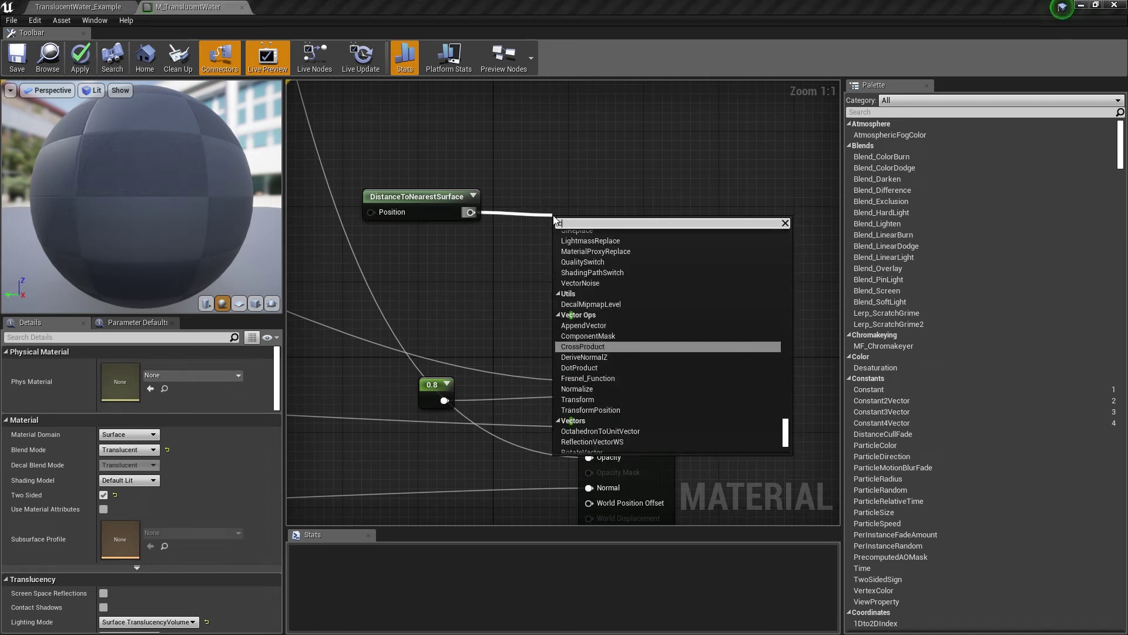
text(lamp)
click(579, 268)
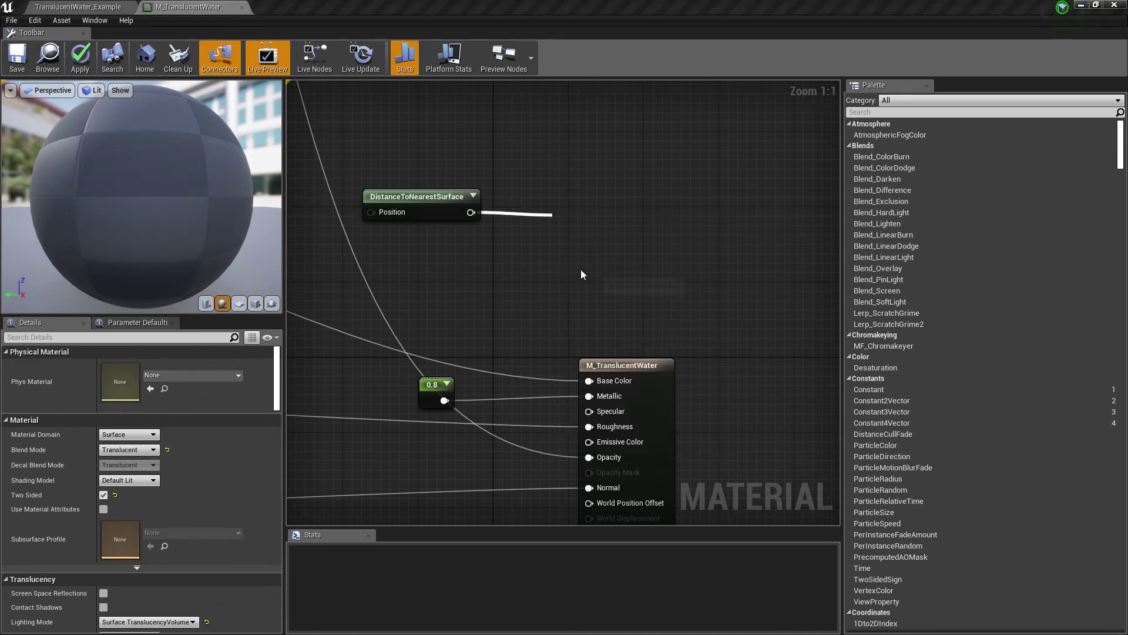
right_drag(676, 218, 589, 193)
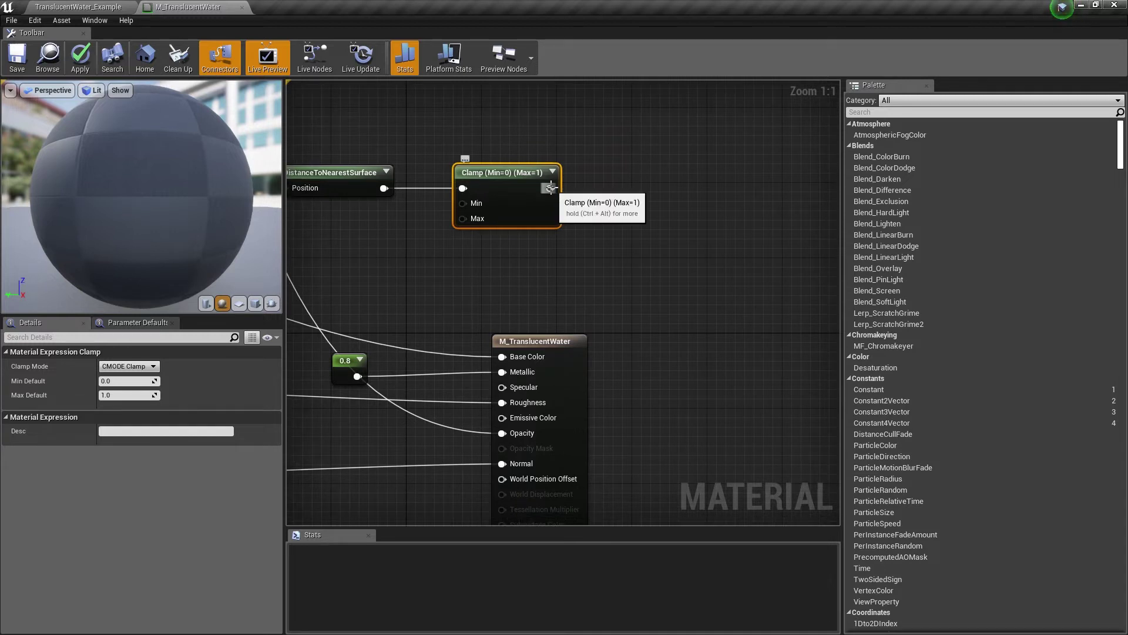
- Multiply the Clamp output (A) by the original opacity signal (B) and feed the result into the Opacity input
drag(551, 188, 583, 191)
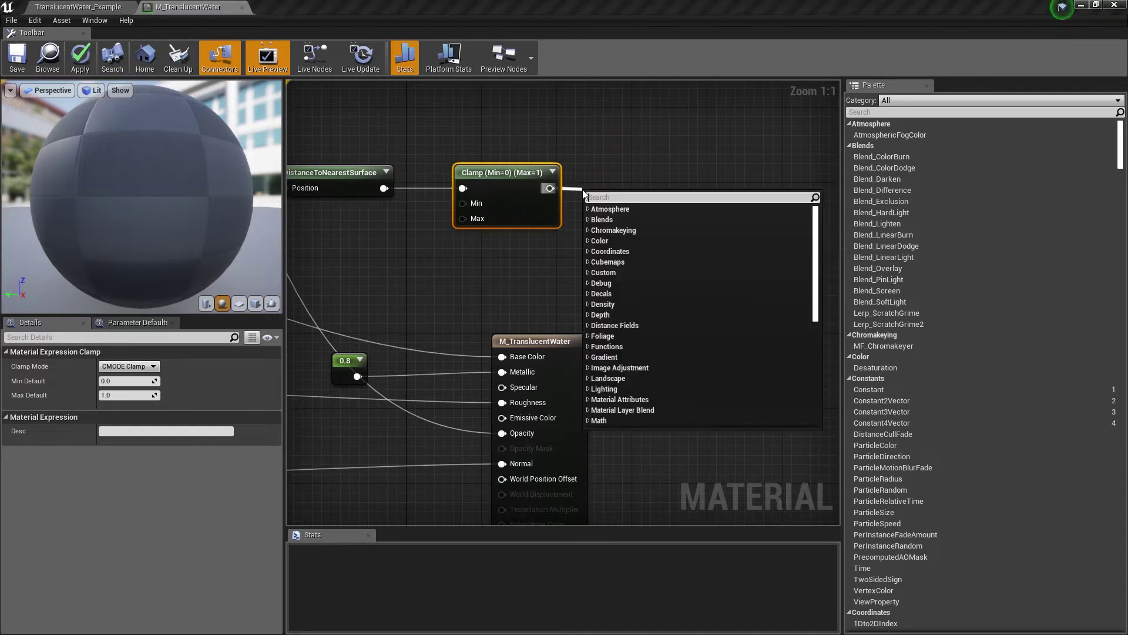
text(Multi)
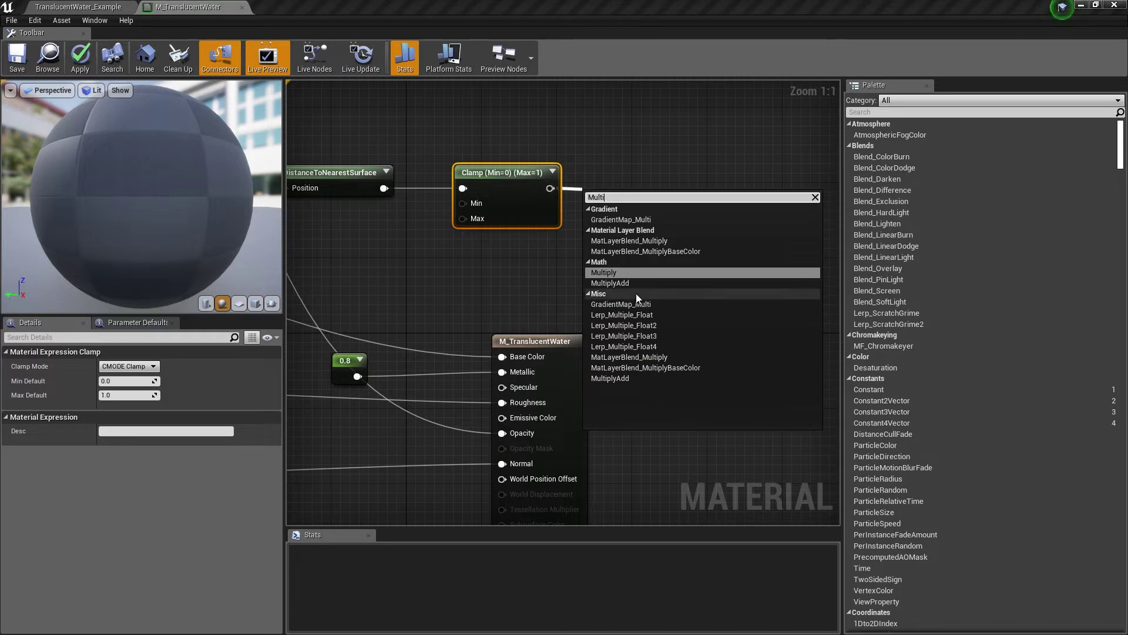
key(Return)
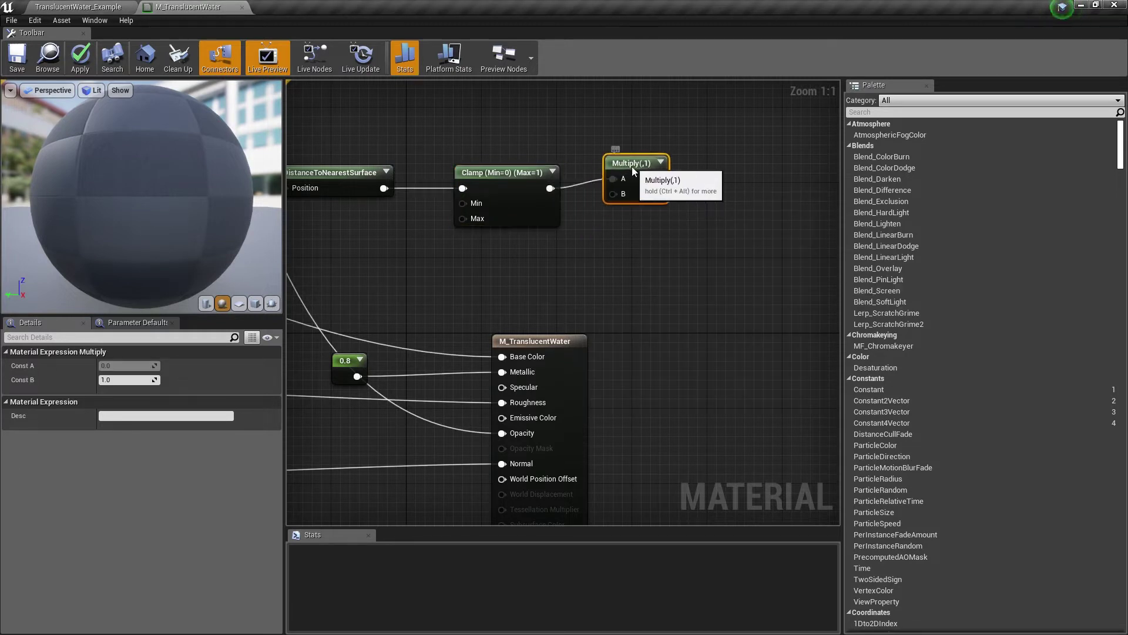
drag(611, 211, 621, 201)
mouse_move(519, 433)
ctrl+mouse_down()
mouse_move(594, 303)
mouse_move(613, 202)
mouse_move(512, 317)
mouse_move(487, 407)
mouse_move(503, 434)
ctrl+mouse_up()
right_drag(626, 333, 734, 381)
right_drag(592, 235, 572, 144)
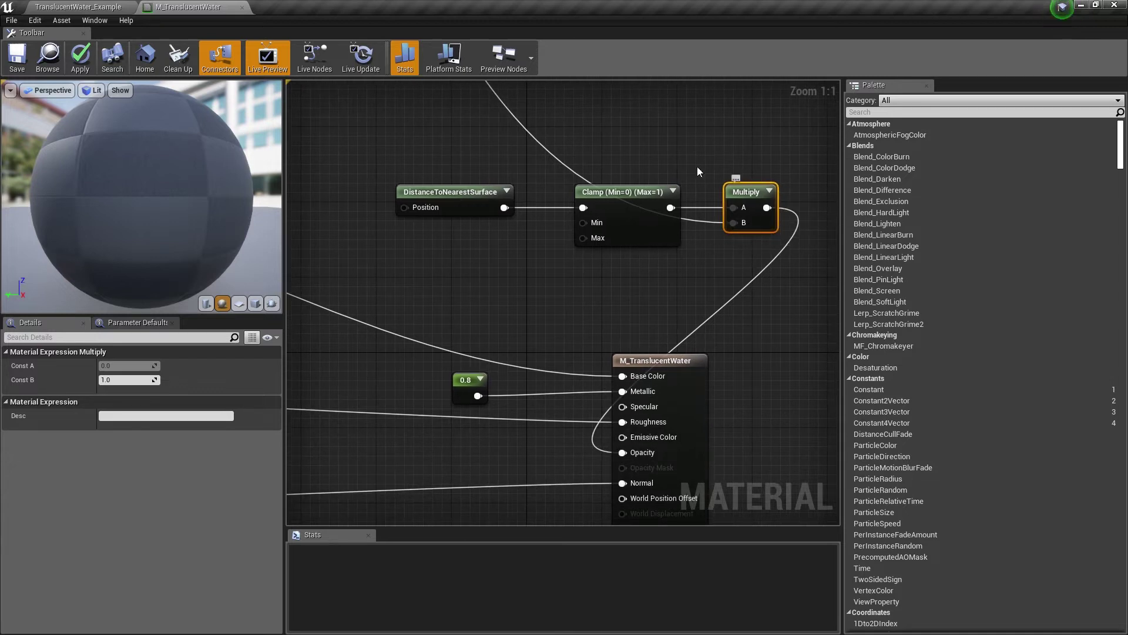
- Move the Clamp node closer to DistanceToNearestSurface, save the material and return to the level
drag(620, 213, 600, 213)
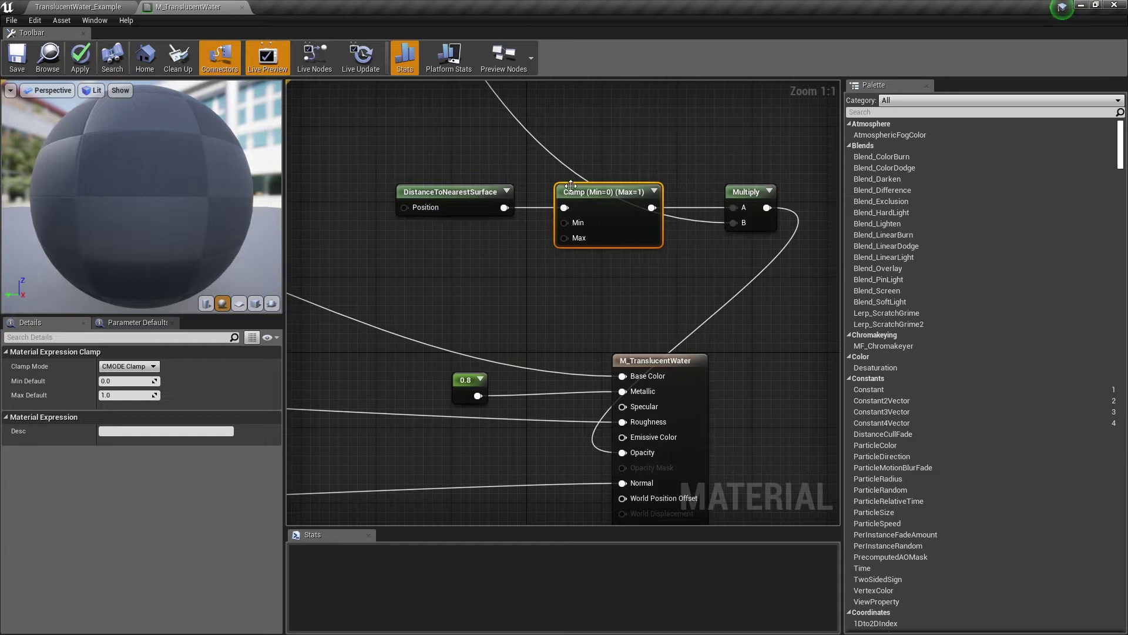
click(18, 58)
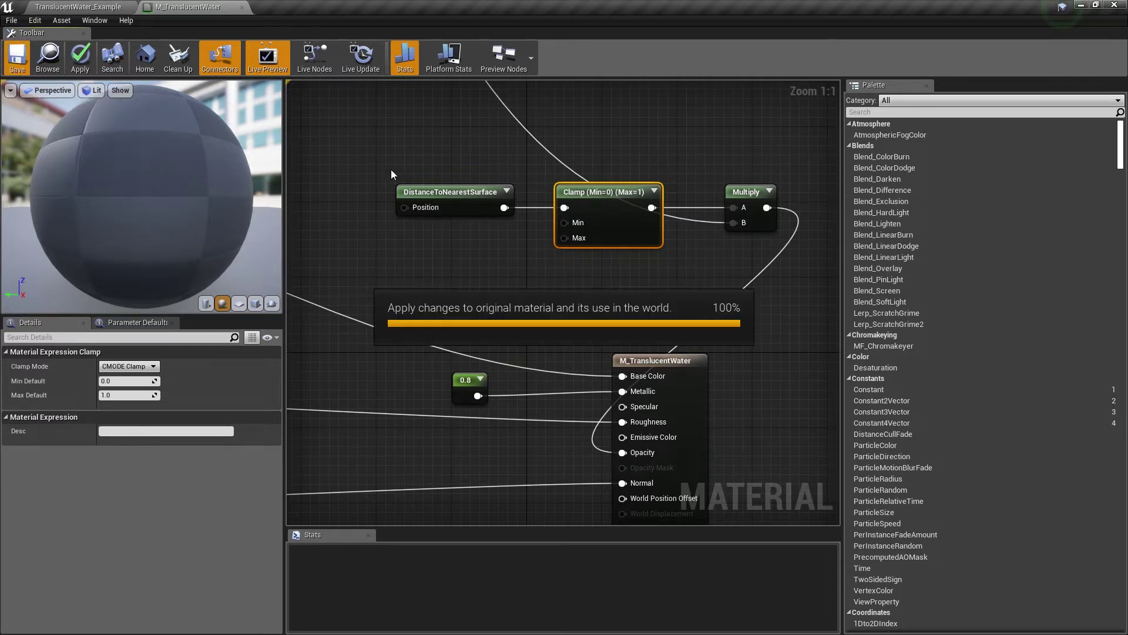
click(73, 8)
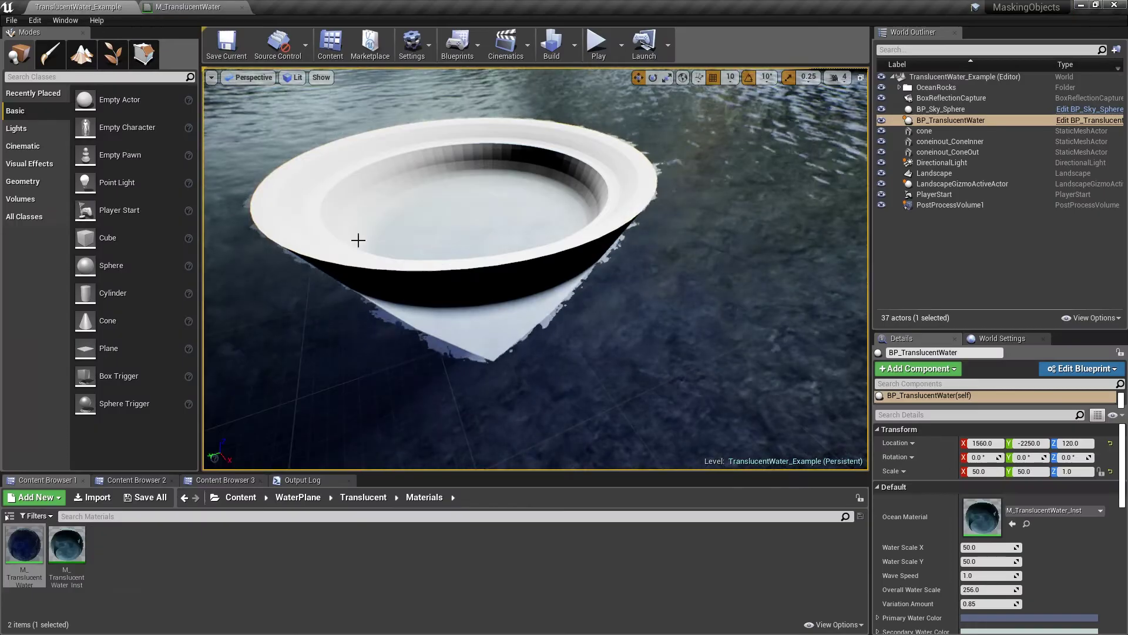
- Examine how the water is masked in and around both cones from above, from the side and up close
mouse_move(520, 273)
right_down()
mouse_move(473, 285)
mouse_move(400, 279)
mouse_move(505, 275)
right_up()
key(s)
key(w)
key(w)
key(s)
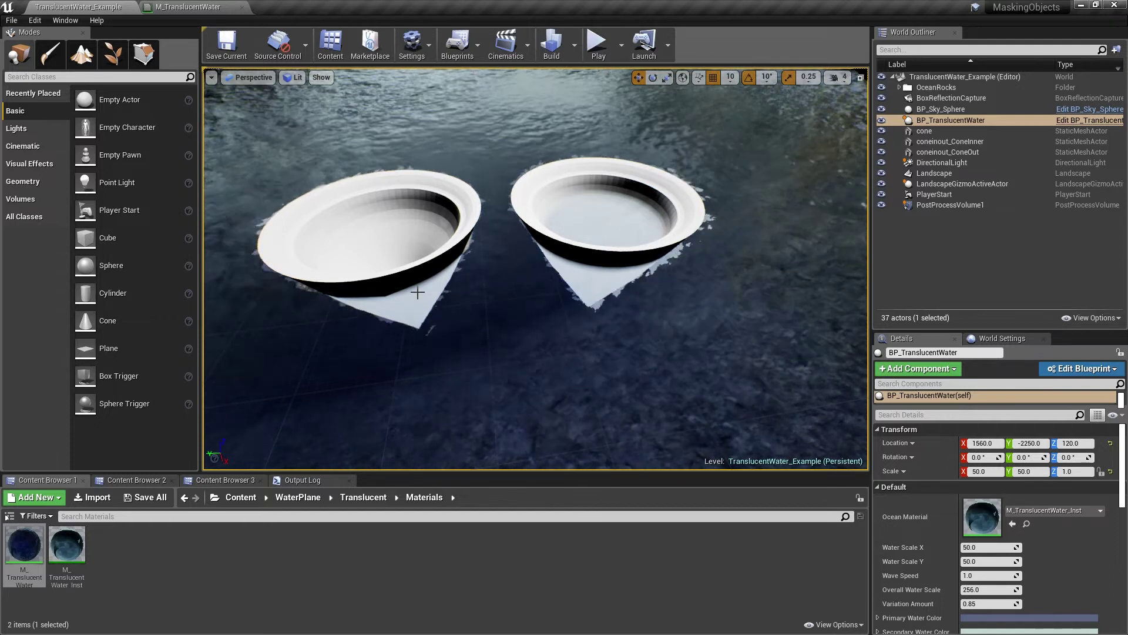
right_drag(400, 227, 353, 183)
key(w)
right_drag(476, 254, 570, 306)
key(w)
key(s)
key(w)
key(s)
right_drag(521, 267, 538, 268)
key(w)
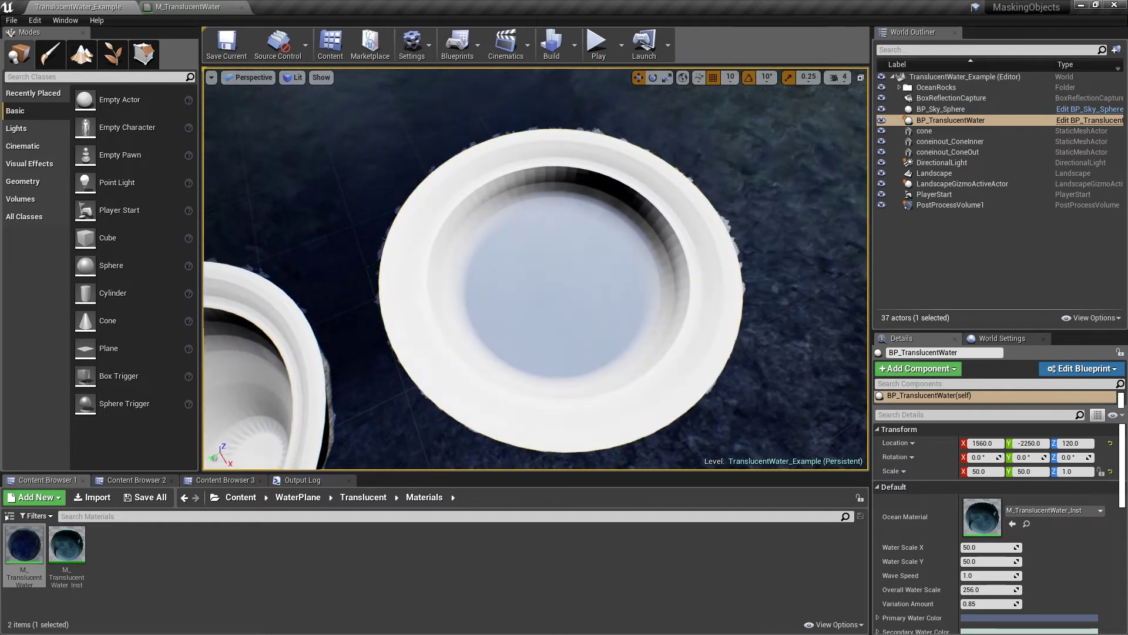
key(s)
right_drag(537, 268, 653, 235)
key(w)
right_drag(536, 268, 494, 323)
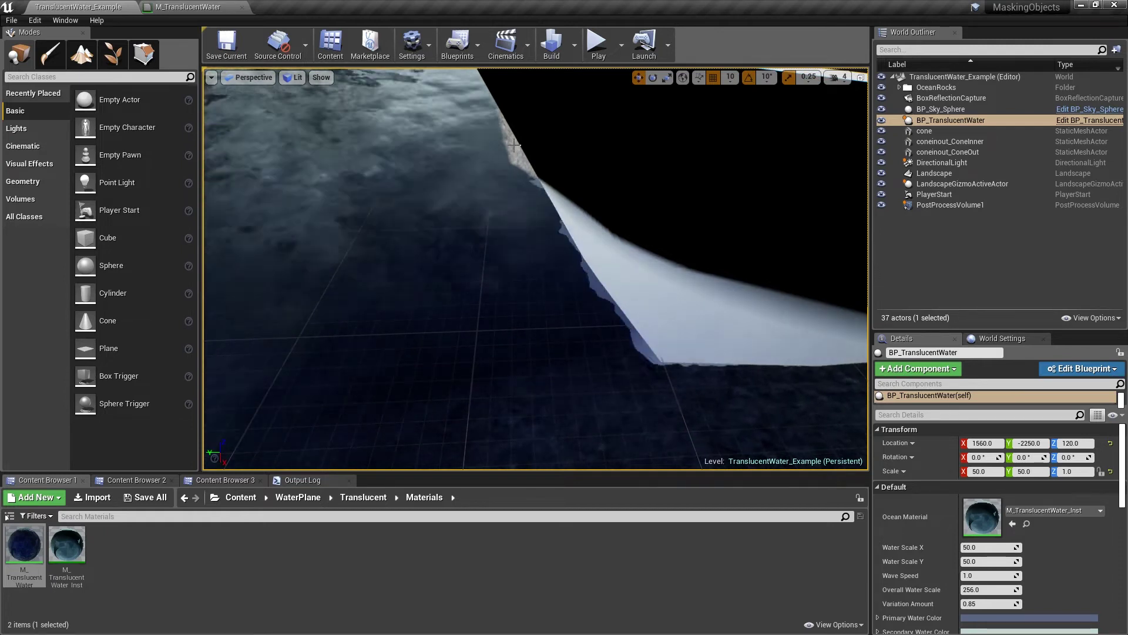
right_drag(524, 176, 634, 174)
key(s)
key(d)
right_drag(354, 248, 354, 248)
key(a)
key(w)
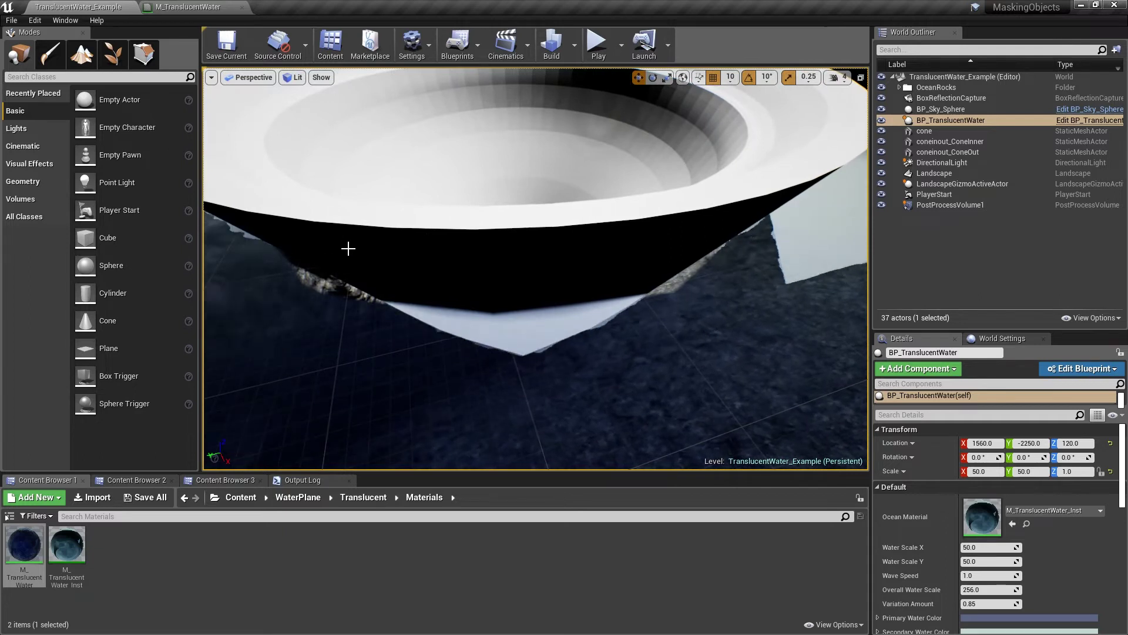
key(s)
right_drag(382, 255, 364, 269)
key(a)
key(d)
key(w)
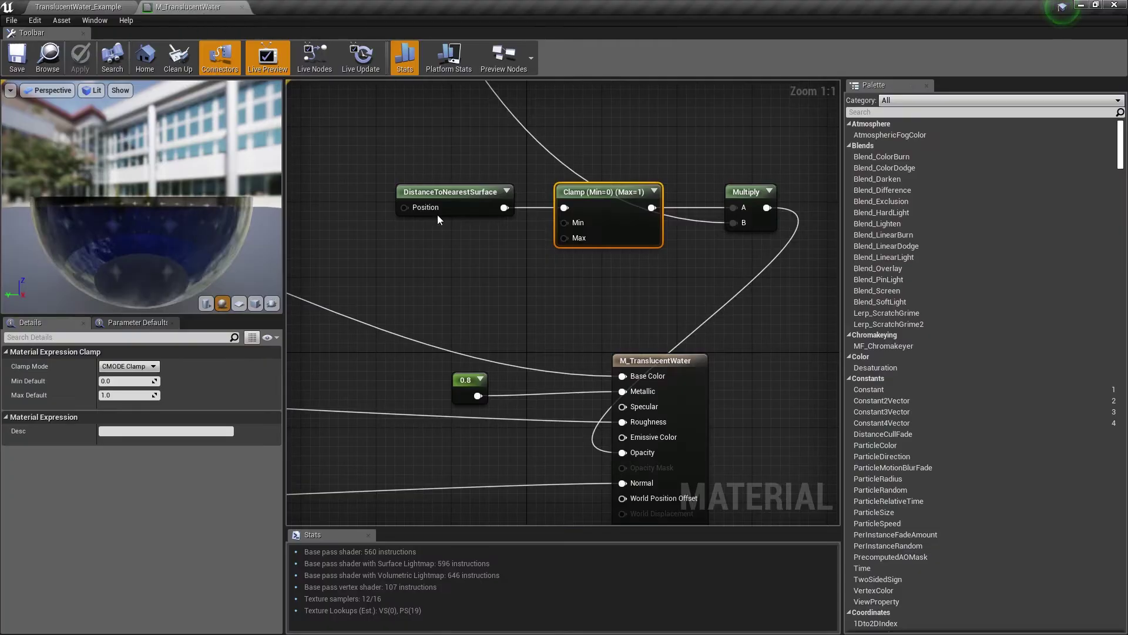
- Back in the M_TranslucentWater graph, move DistanceToNearestSurface away from the Clamp node to make room between them
right_drag(437, 214, 429, 267)
ctrl+click(430, 268)
drag(583, 311, 479, 312)
right_drag(479, 312, 696, 309)
click(549, 262)
drag(549, 262, 442, 270)
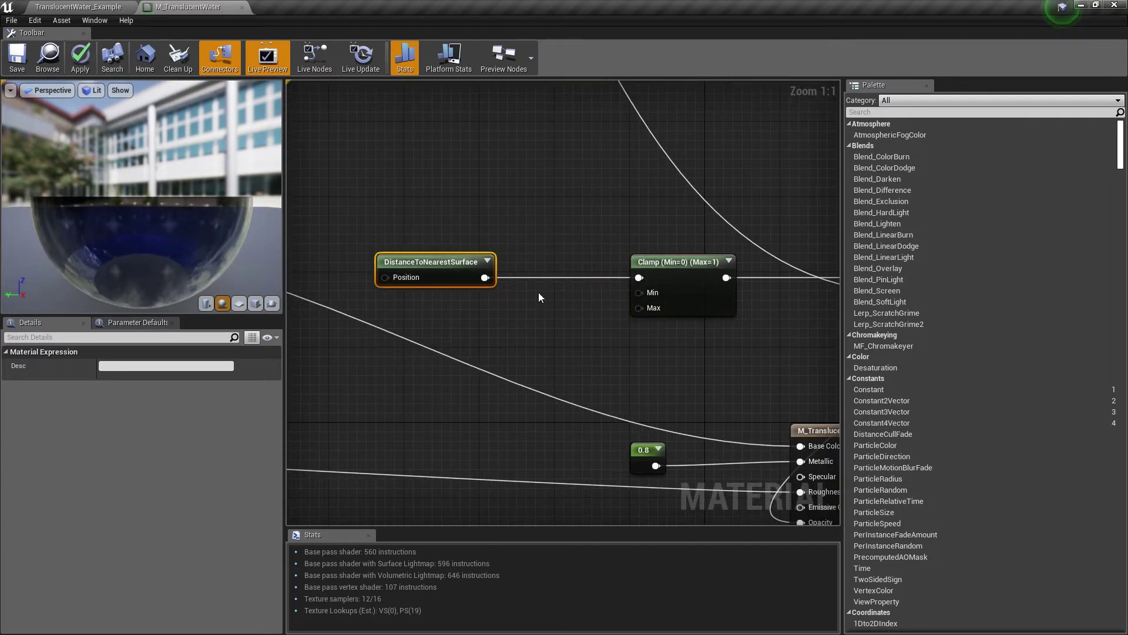
drag(485, 277, 530, 299)
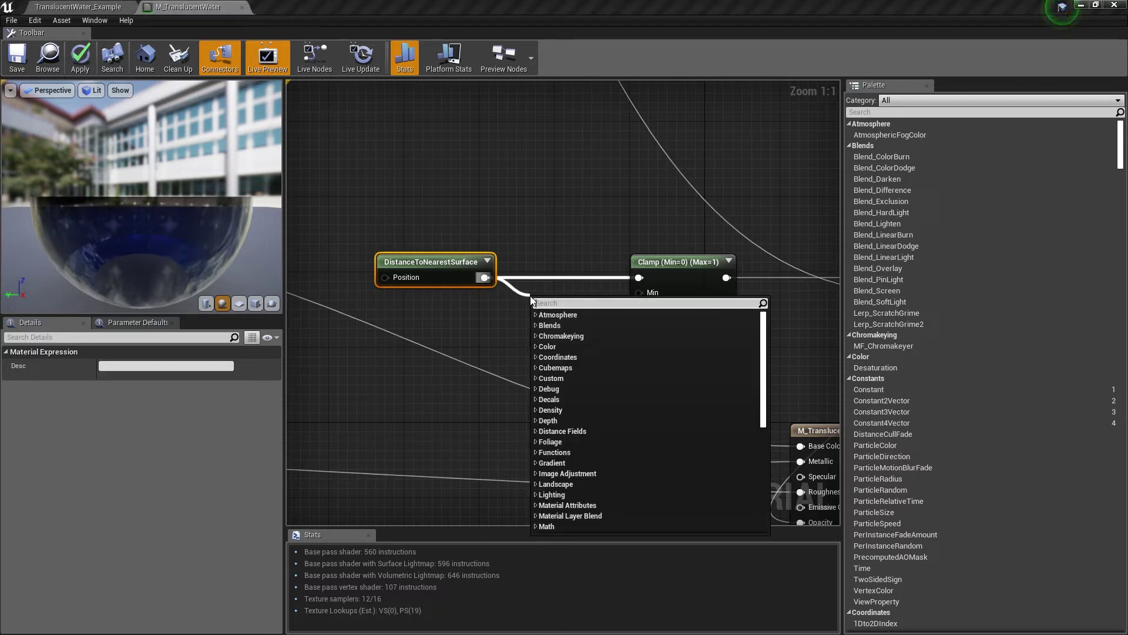
text(sub)
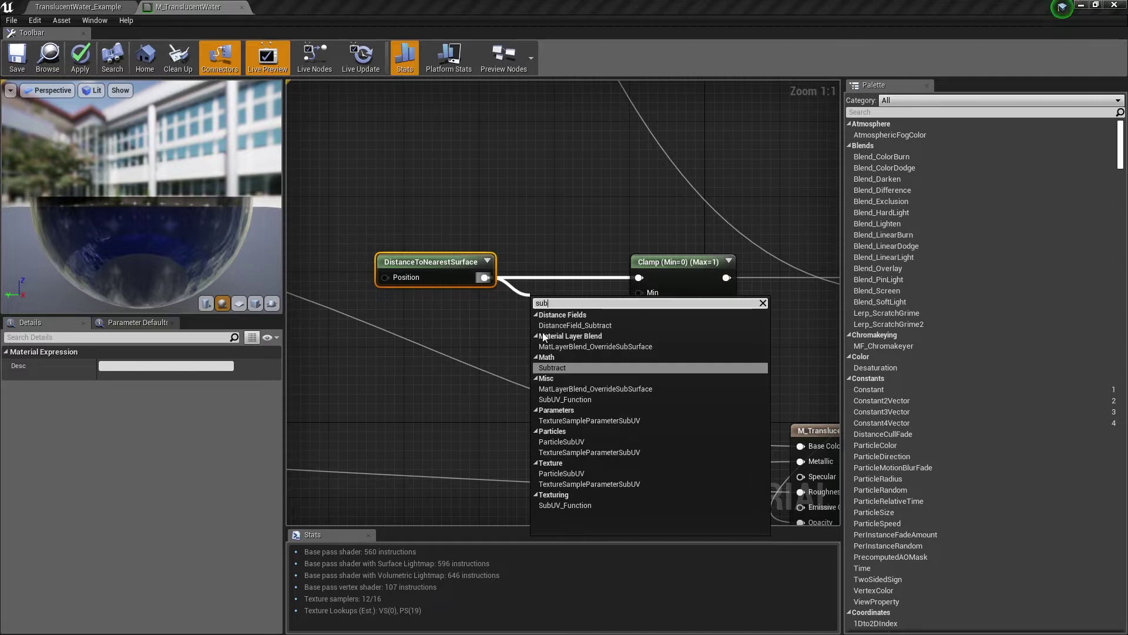
click(568, 367)
drag(595, 317, 565, 286)
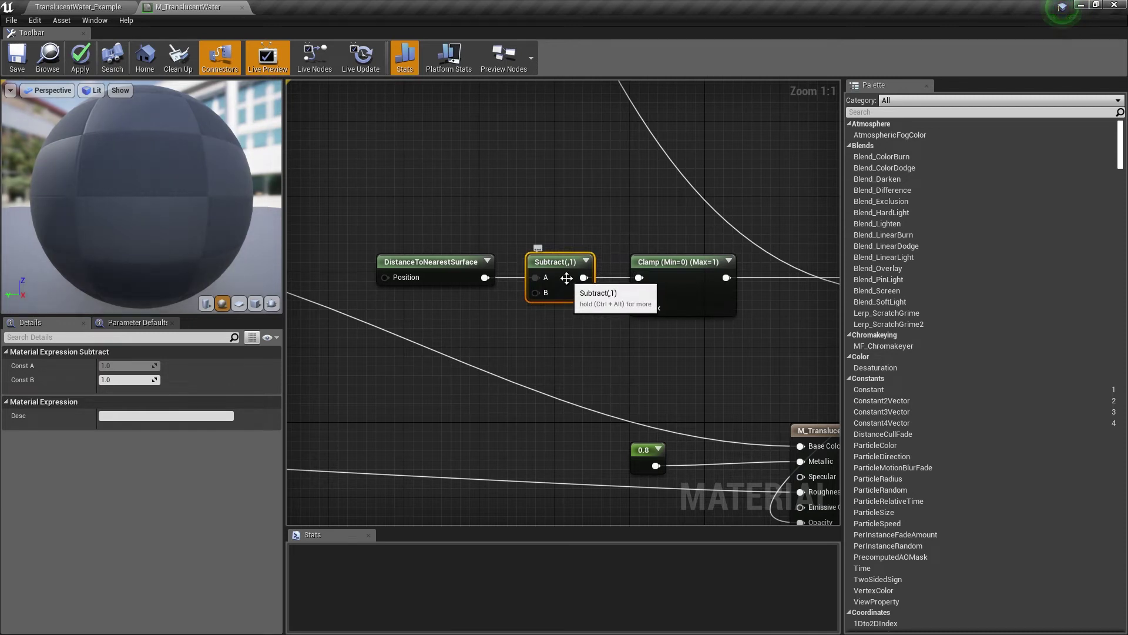
key(Delete)
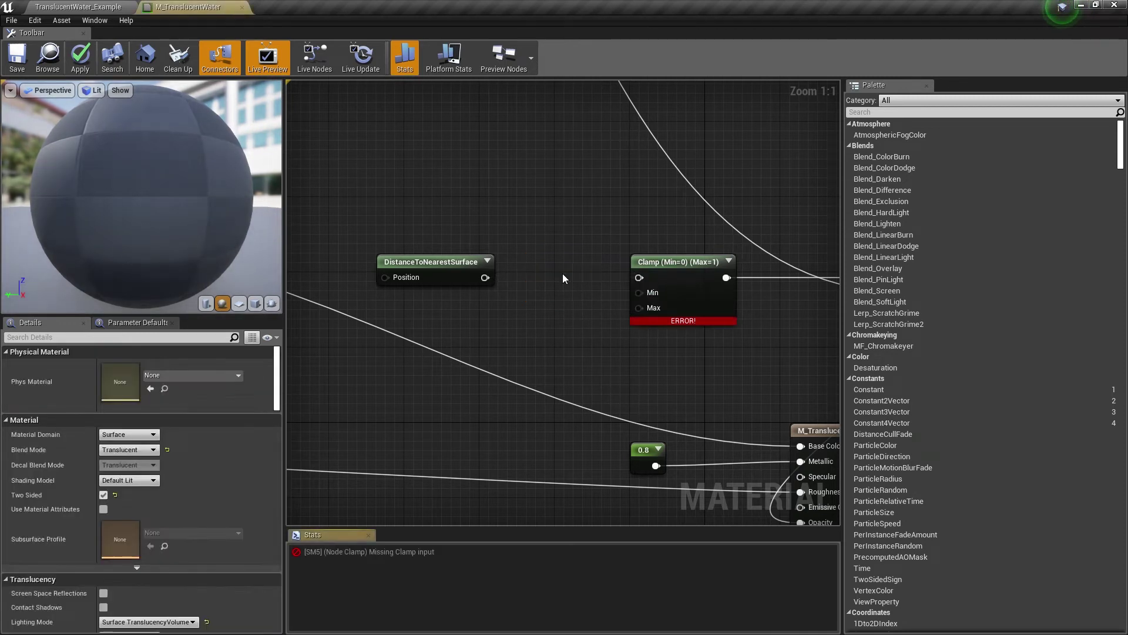
- Insert an Add node between DistanceToNearestSurface and Clamp, using its A input, and align it with them
drag(485, 278, 586, 300)
click(563, 406)
drag(644, 278, 644, 277)
drag(546, 288, 569, 266)
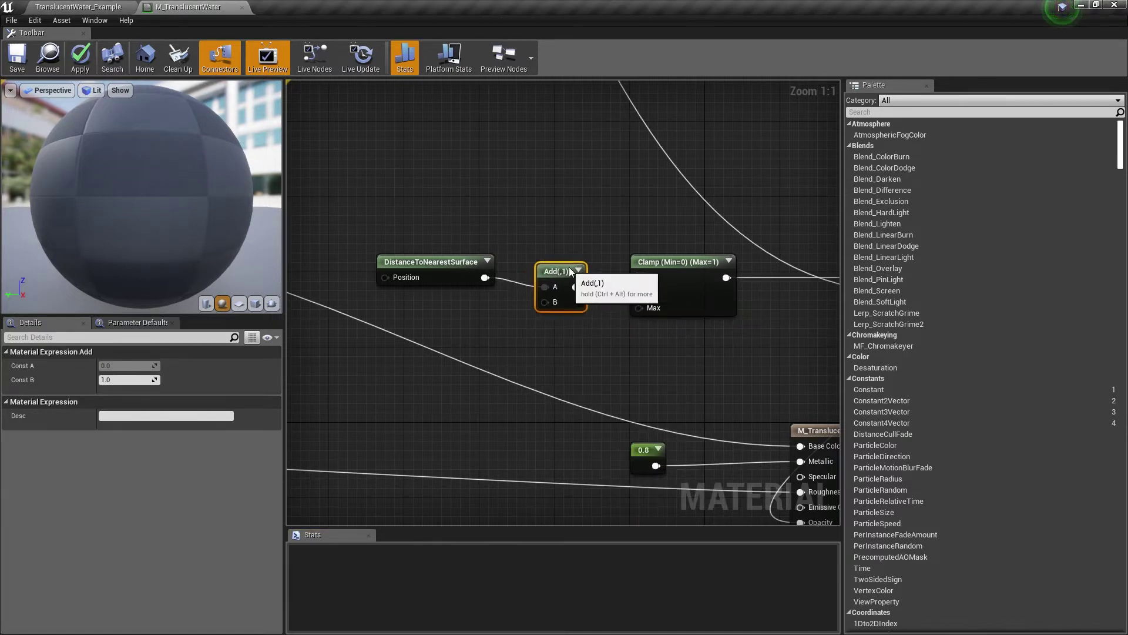
- Create a scalar parameter named DistFieldAdj and connect it to the Add node's B input
click(478, 323)
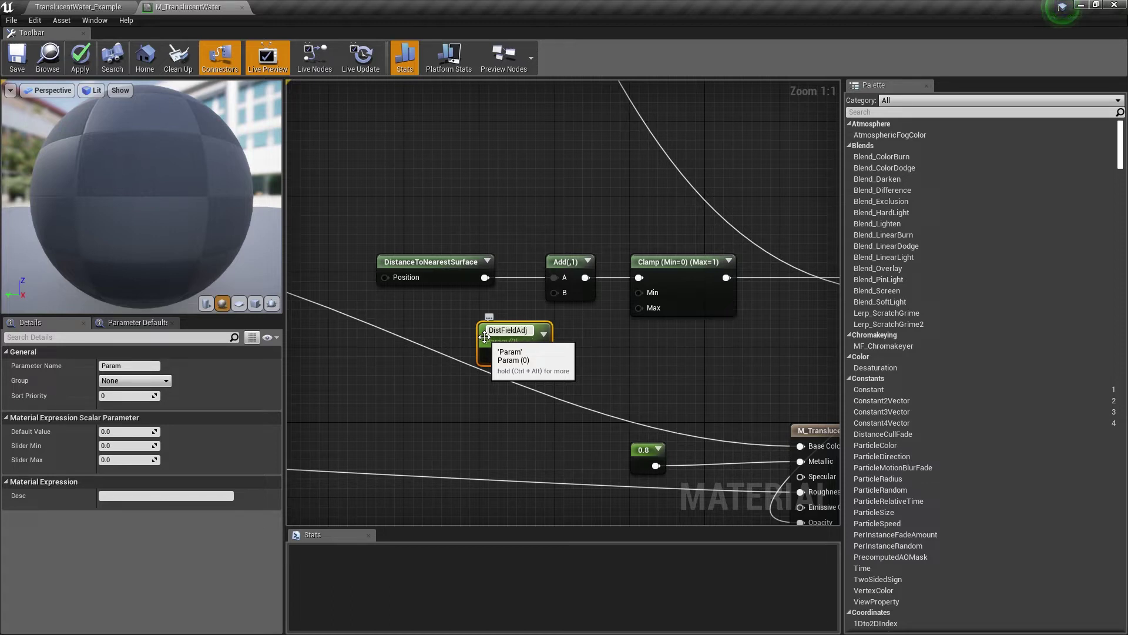
click(603, 332)
drag(514, 336, 554, 292)
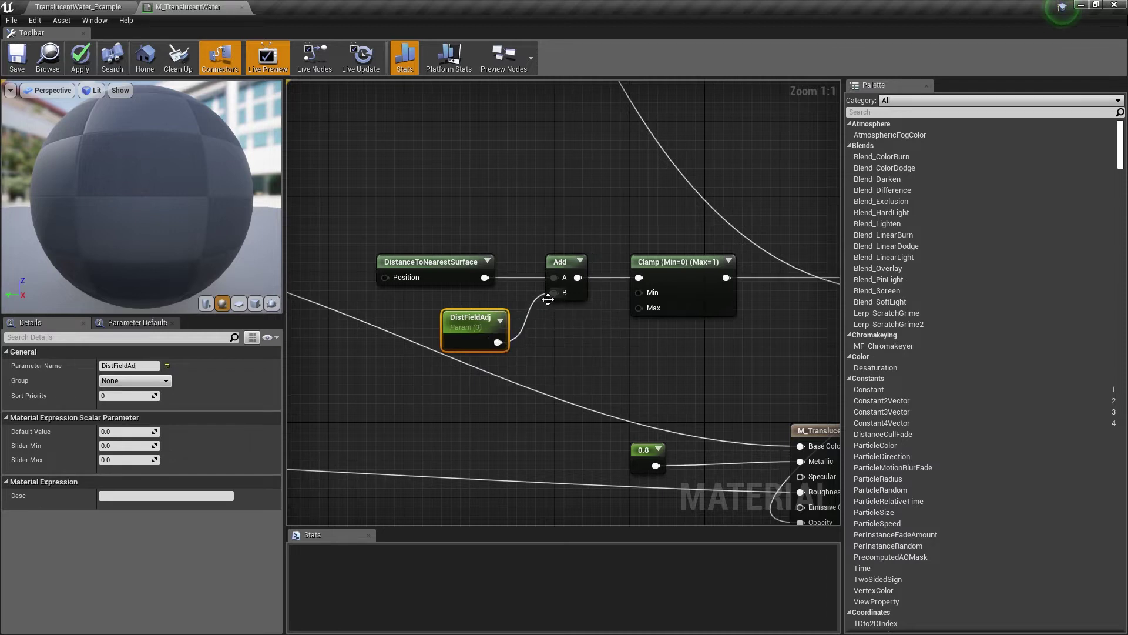
- Save the M_TranslucentWater material and open its instance M_TranslucentWater_Inst from the level's Materials folder
click(17, 56)
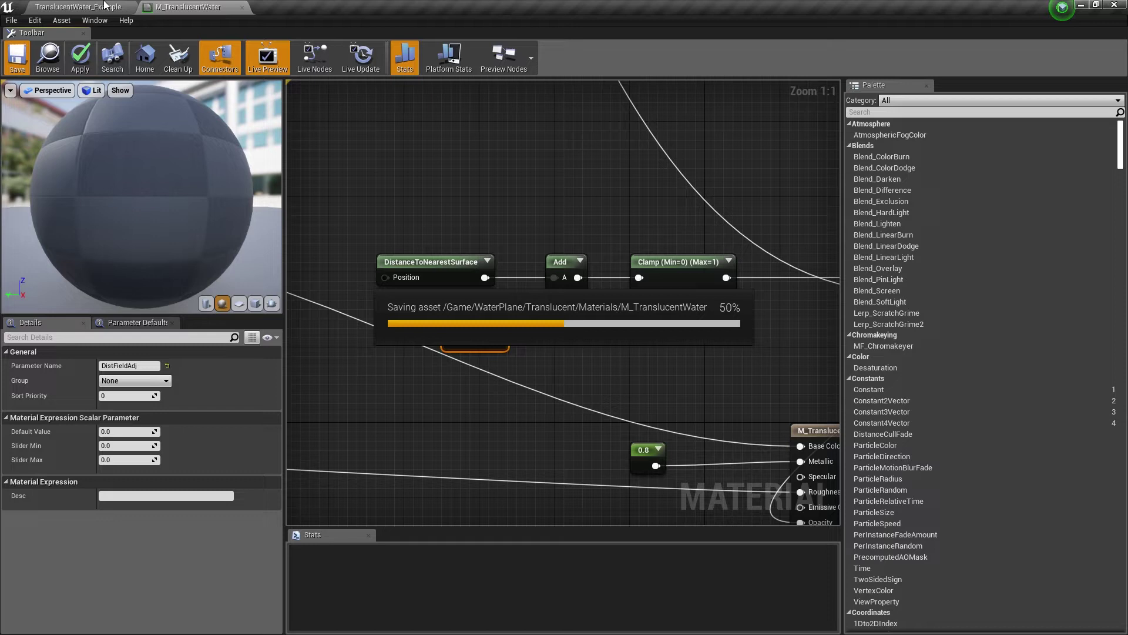
click(105, 5)
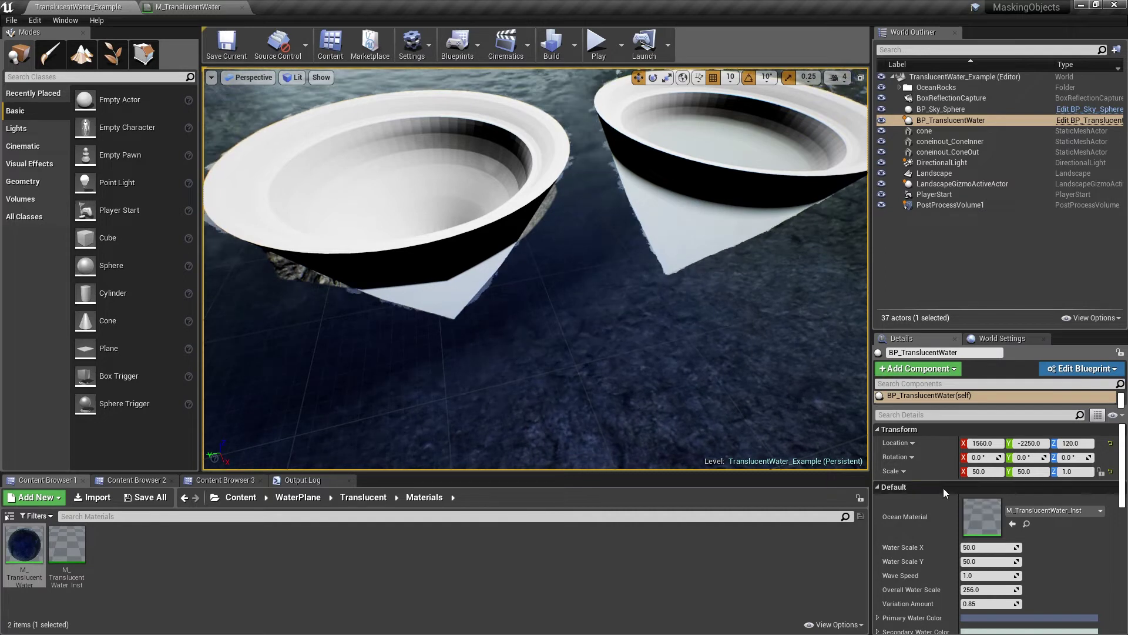
mouse_move(65, 560)
mouse_down()
mouse_move(262, 80)
mouse_move(230, 308)
mouse_move(77, 543)
mouse_move(62, 548)
mouse_up()
key(Escape)
double_click(67, 544)
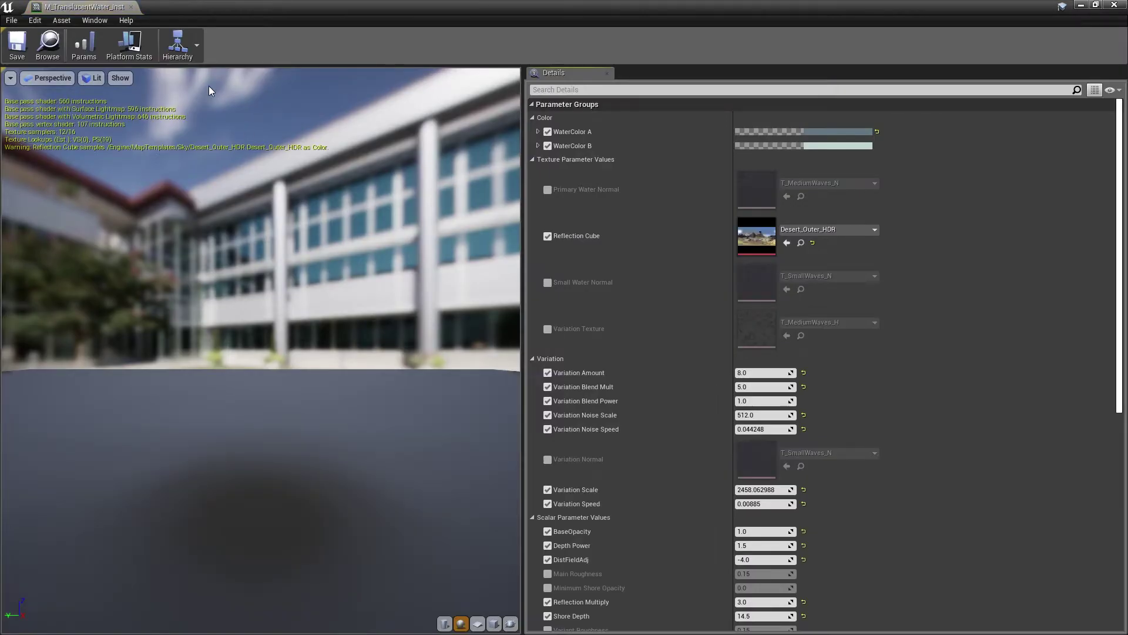
- Dock the instance editor beside the other open editors and reset its DistFieldAdj parameter to the default
drag(89, 6, 306, 7)
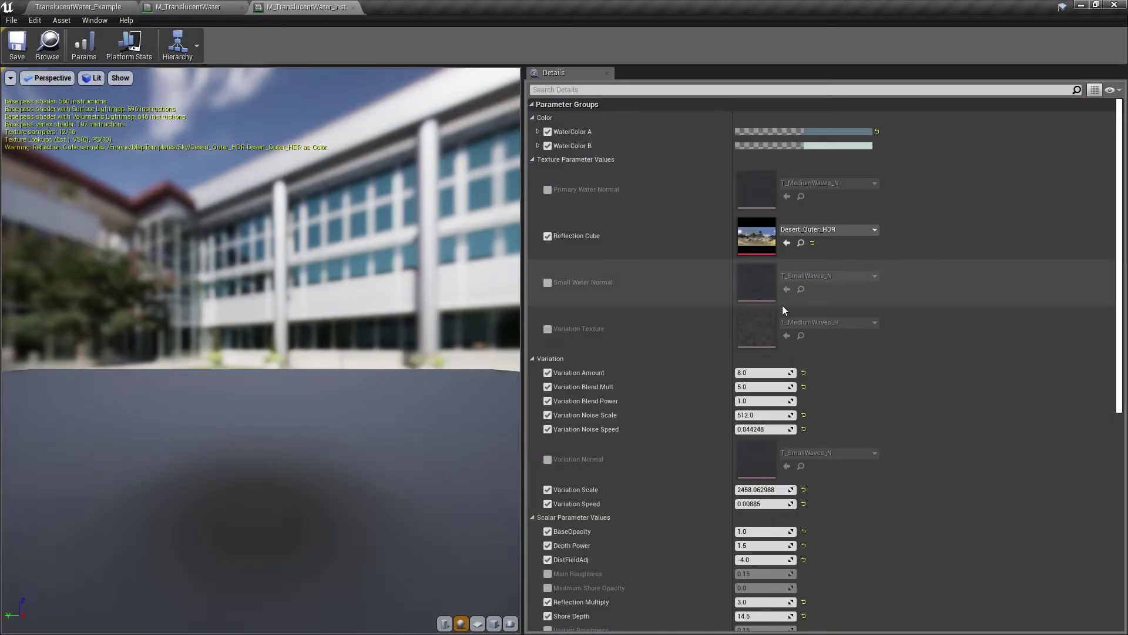
scroll(600, 407, down, 3)
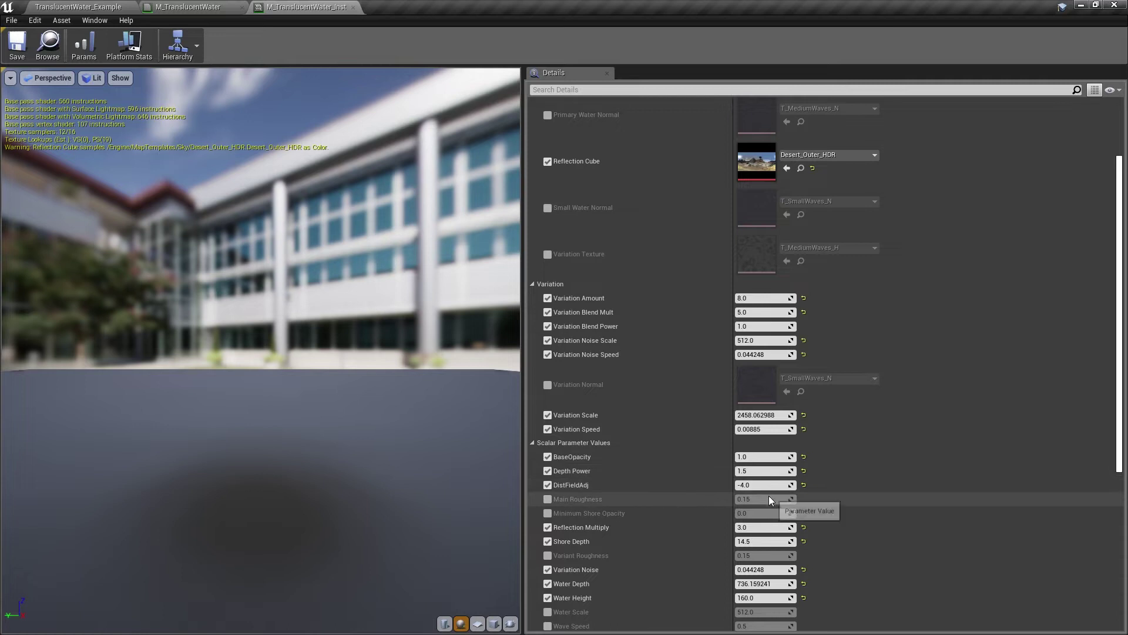
click(803, 484)
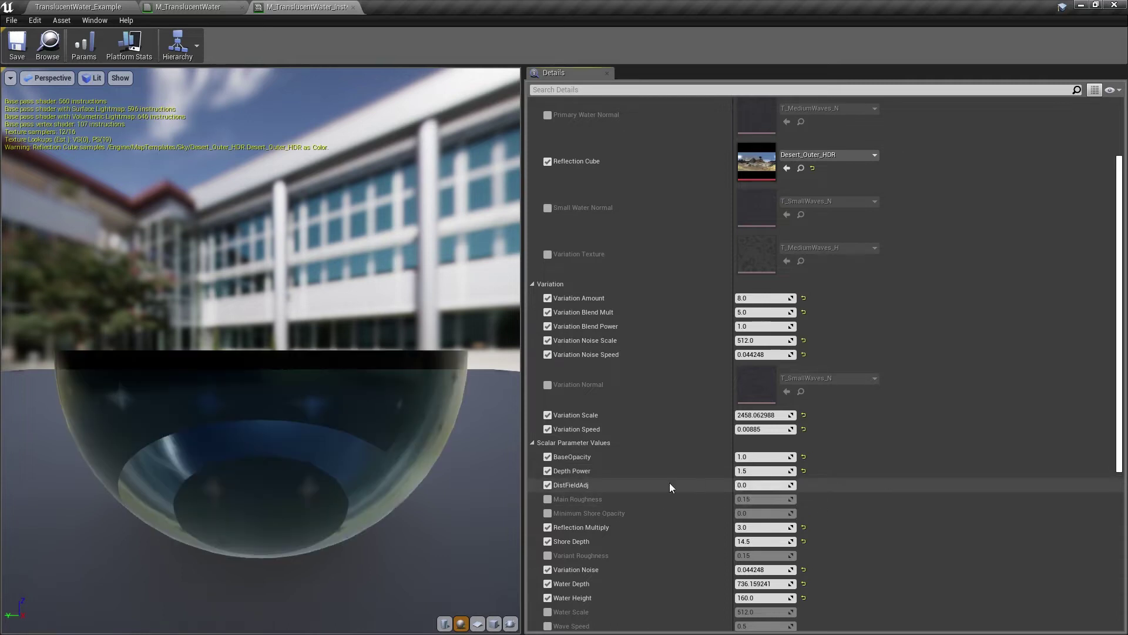
- Float the instance editor over the level viewport with DistFieldAdj in reach, and check the M_TranslucentWater graph before returning to the level
drag(279, 11, 453, 81)
scroll(757, 256, down, 6)
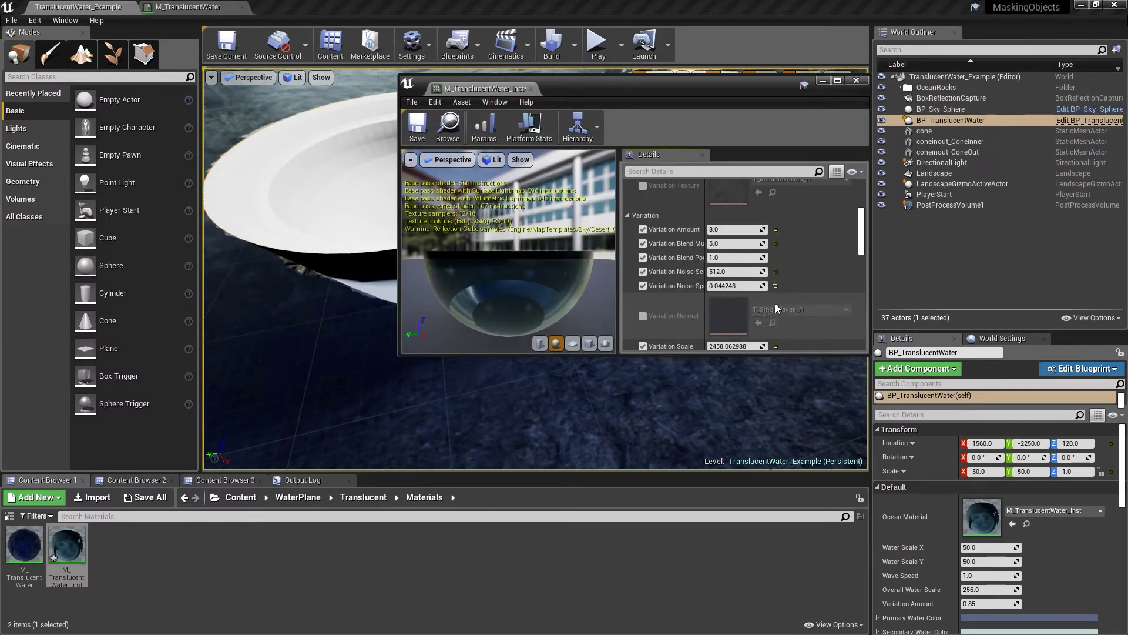
scroll(718, 299, down, 3)
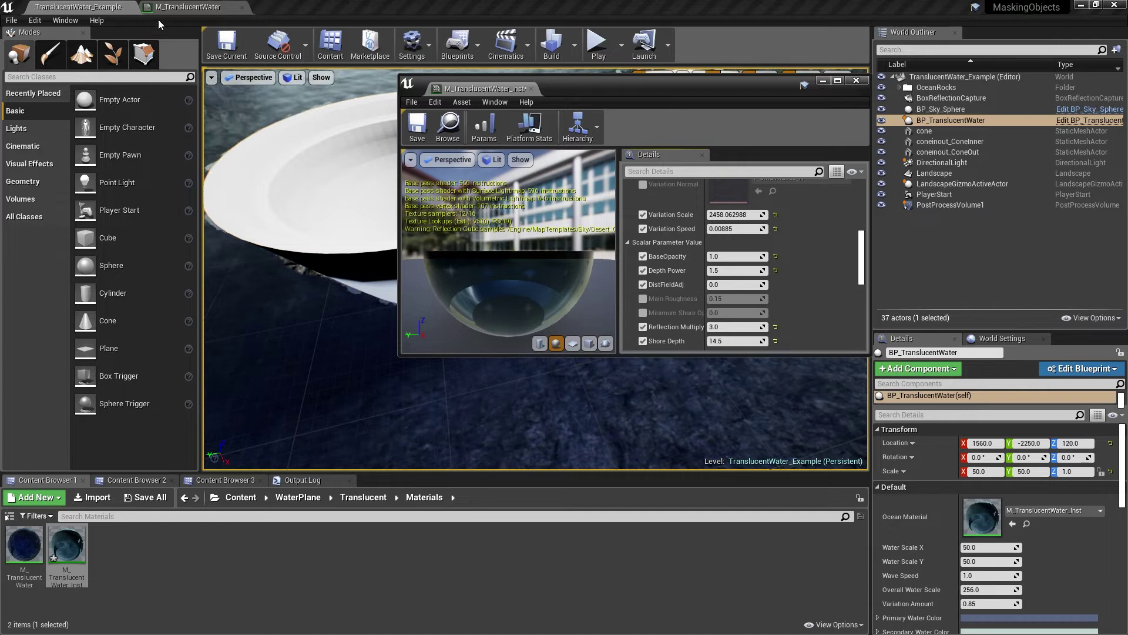
click(188, 6)
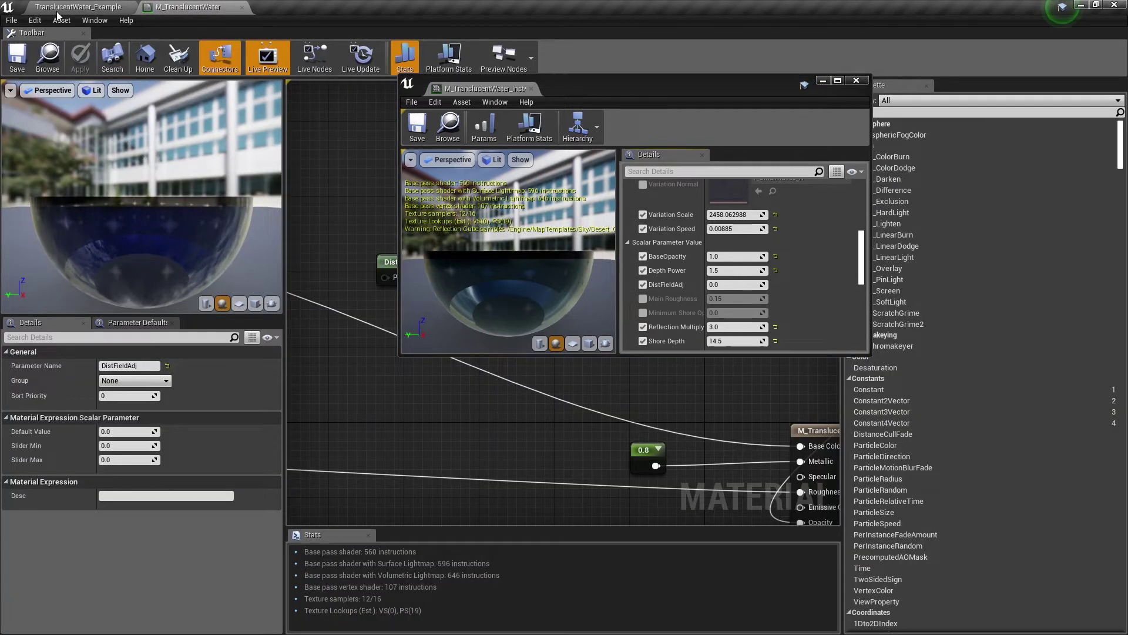
click(78, 6)
- Try DistFieldAdj values of 2 and 3 in the instance and check the water's edge around the cone
click(713, 284)
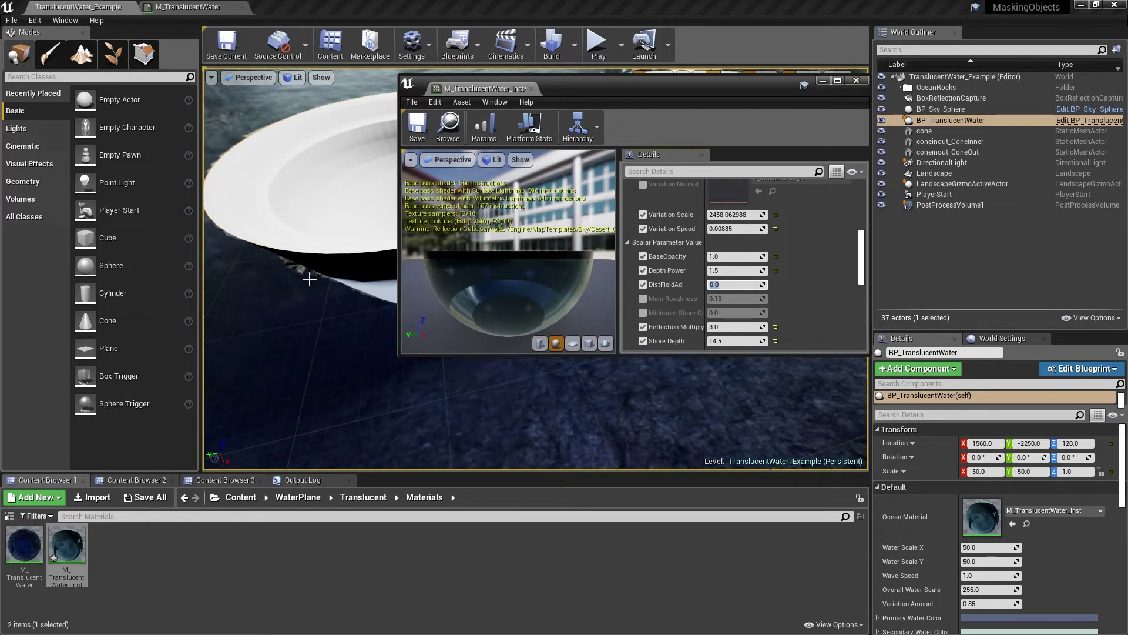
text(2)
key(Return)
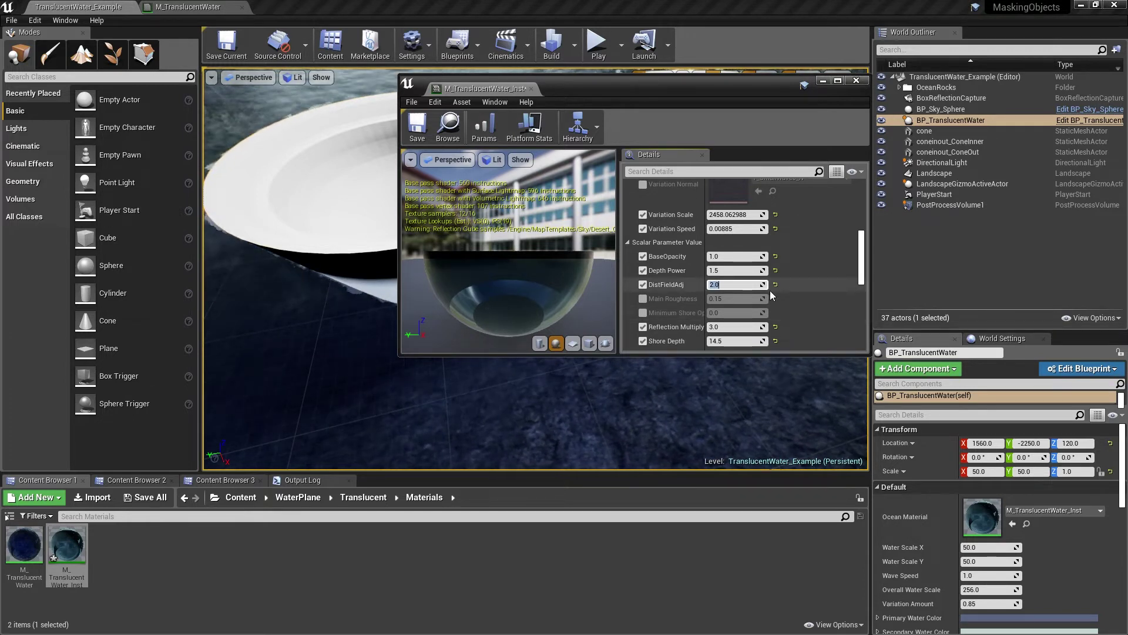
text(3)
key(Return)
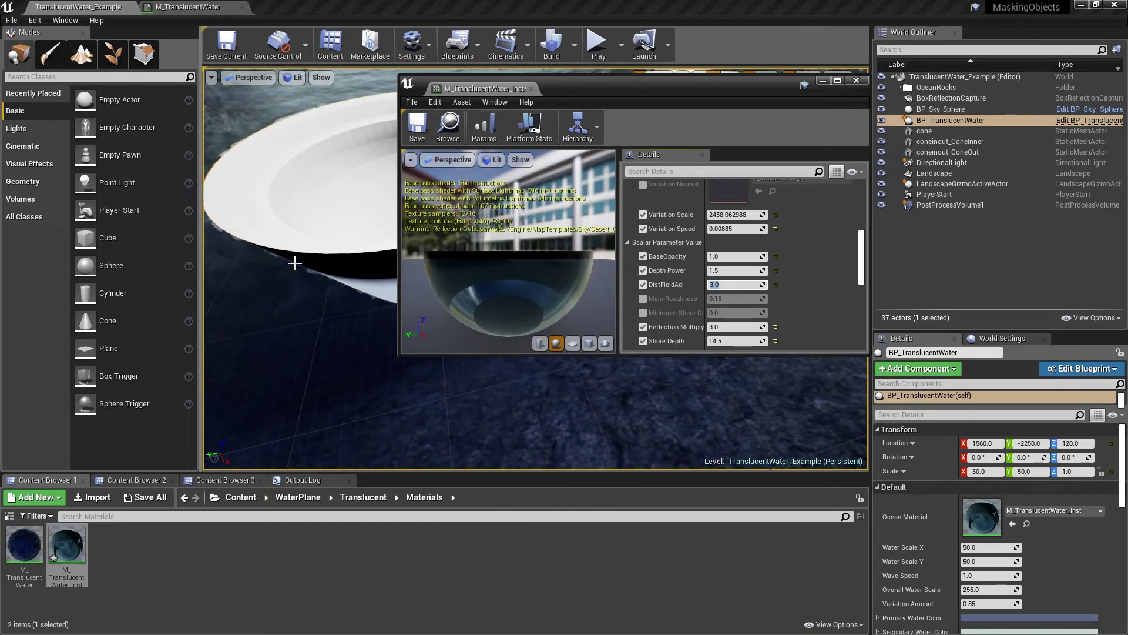
drag(307, 271, 298, 291)
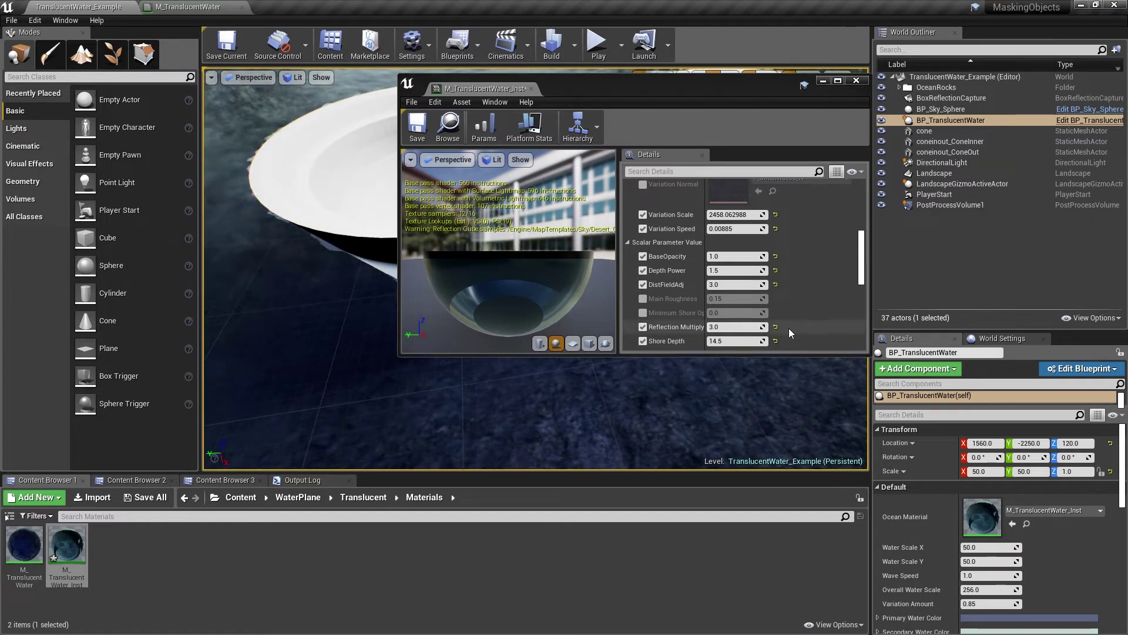
- Try DistFieldAdj values of -3 and -10, moving the instance editor aside to inspect the gaps around the cones
click(728, 286)
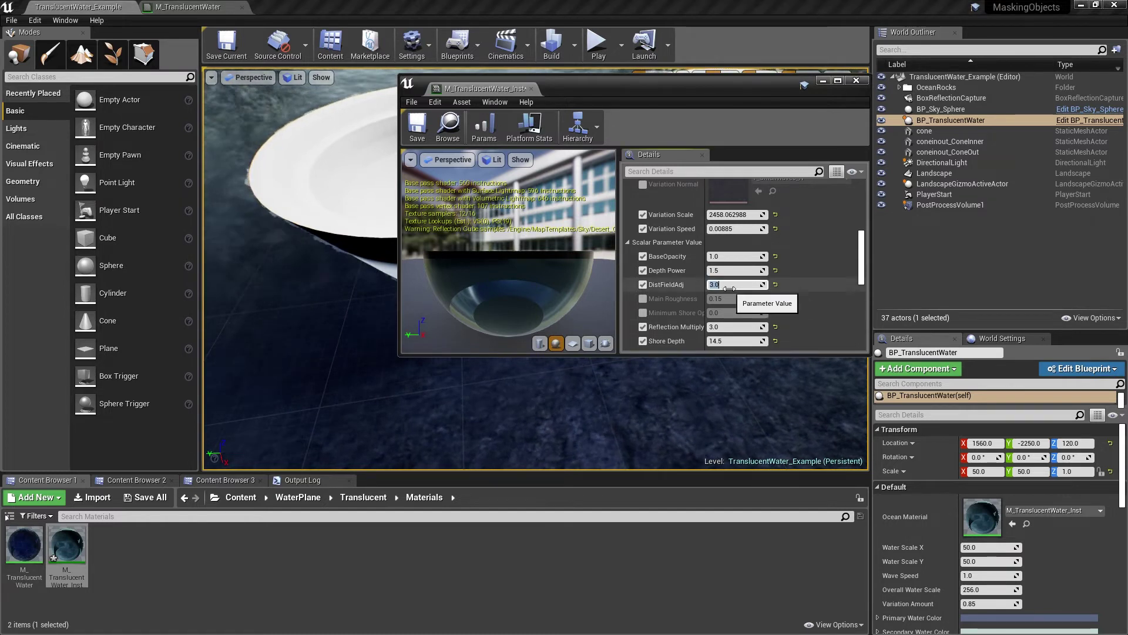
text(-3)
key(Return)
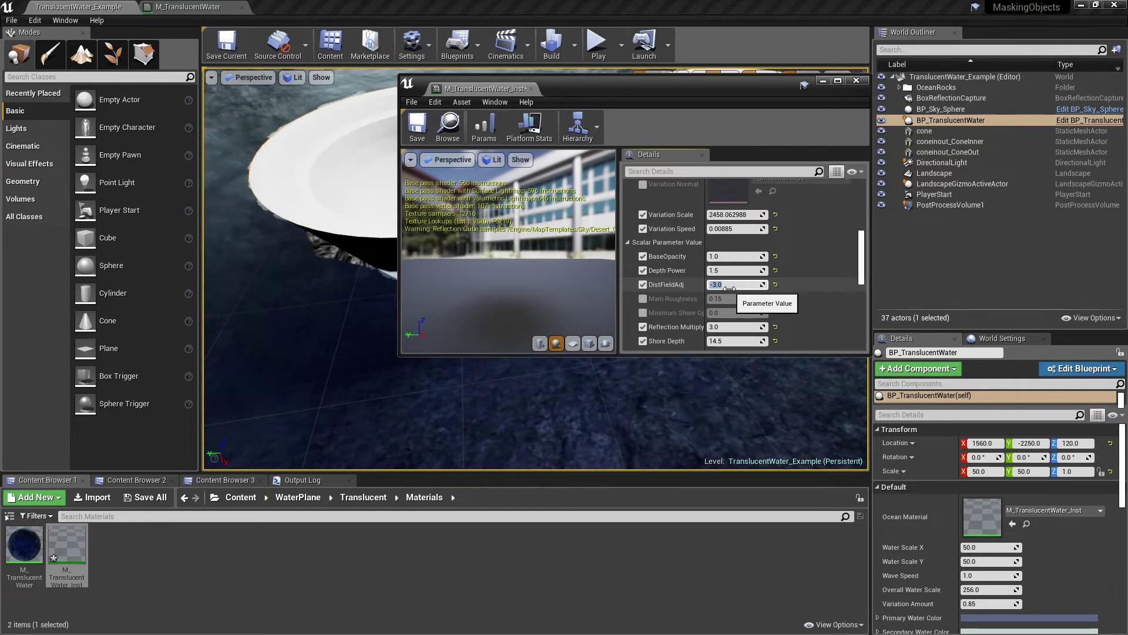
right_drag(350, 325, 347, 326)
drag(630, 103, 964, 143)
right_drag(548, 220, 547, 219)
right_drag(480, 257, 480, 250)
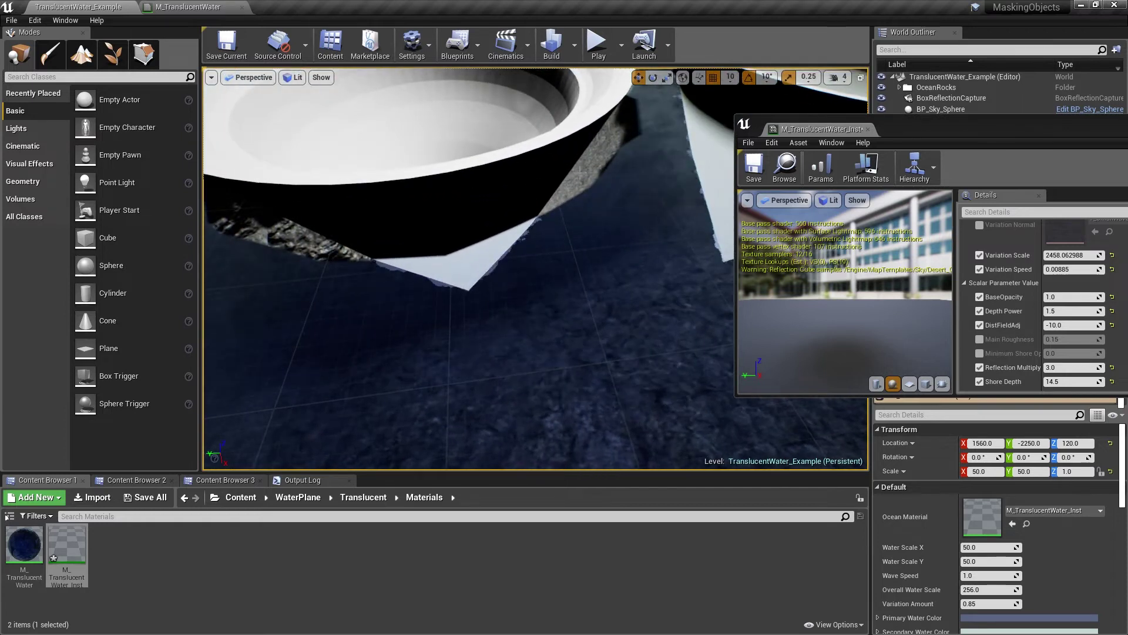
right_drag(561, 199, 577, 186)
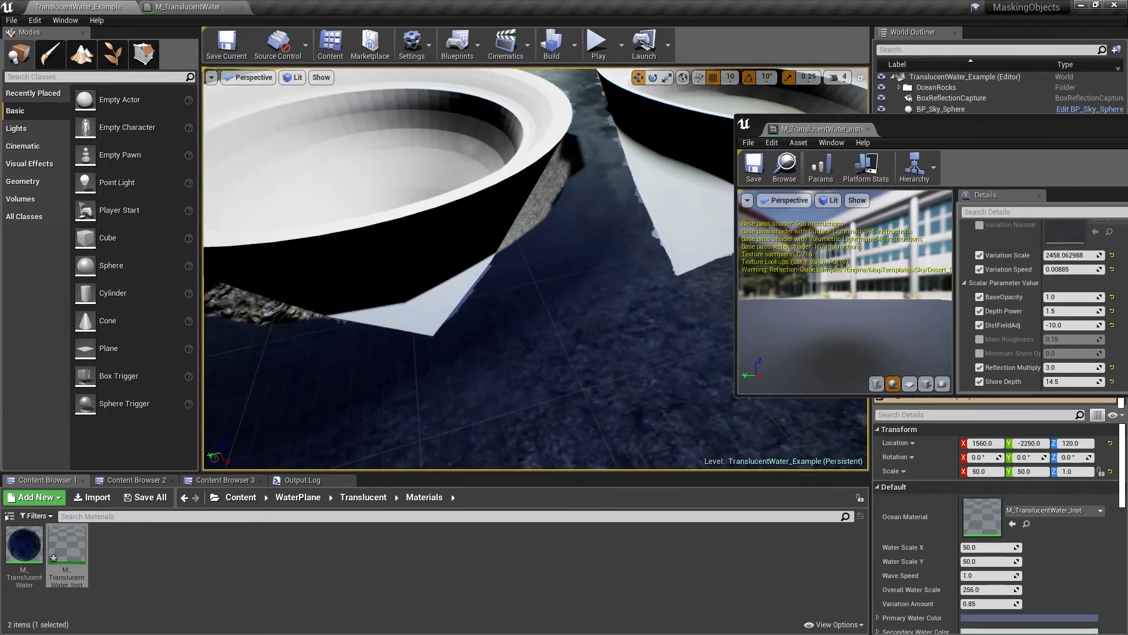
- Try a DistFieldAdj value of 2 and inspect the water's edge along the second cone up close
click(1051, 324)
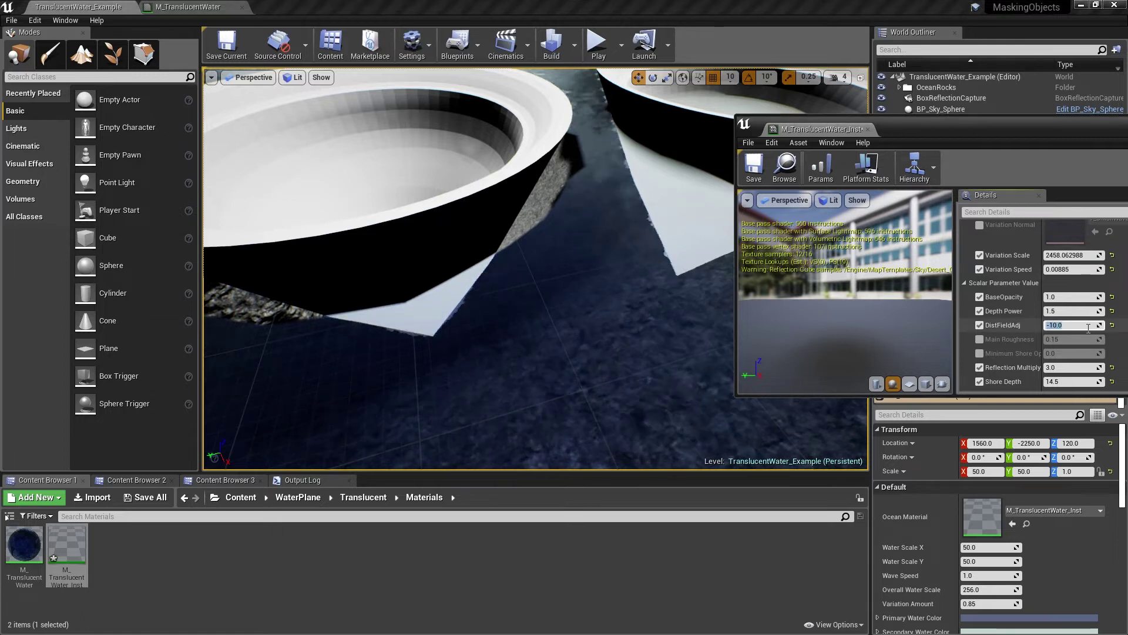
text(2)
key(Return)
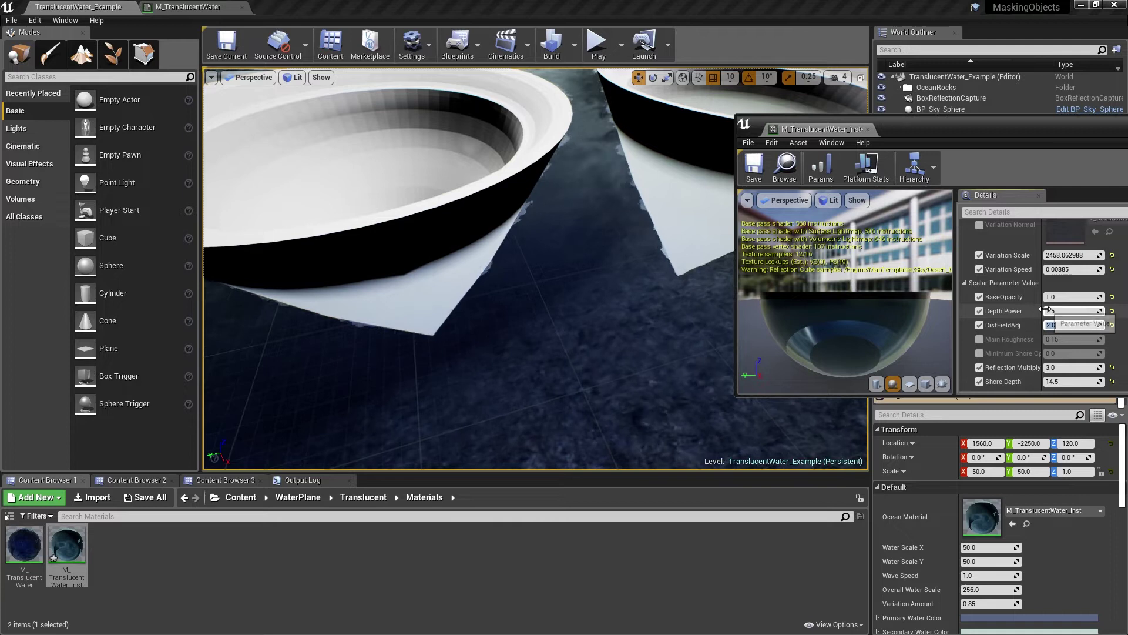
right_drag(640, 302, 581, 295)
key(w)
key(s)
key(w)
key(s)
key(w)
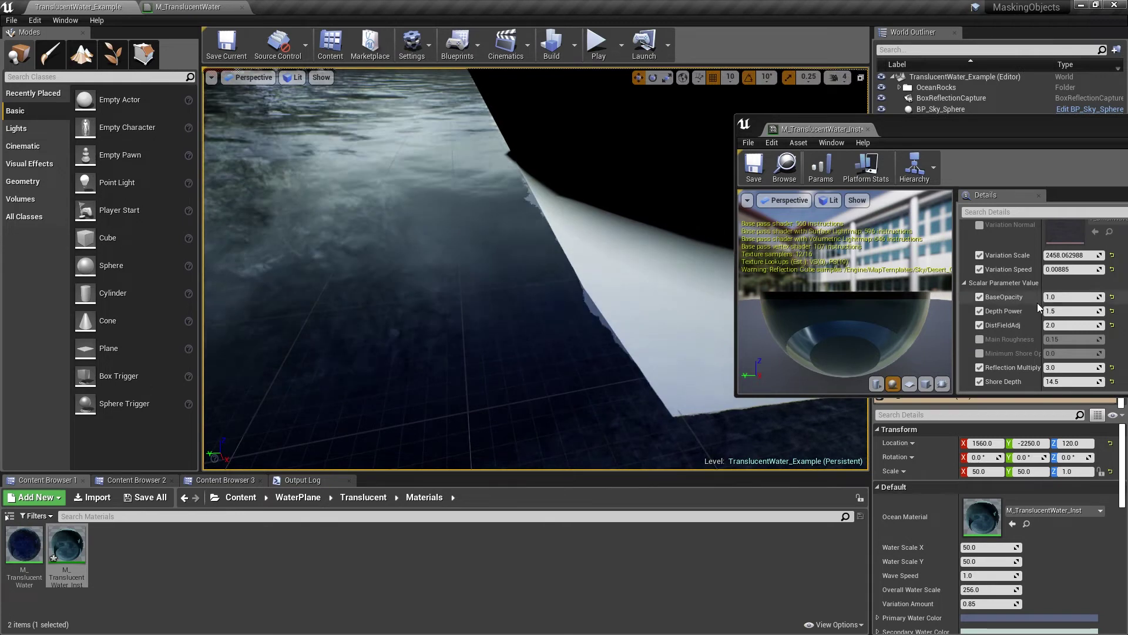
- Set DistFieldAdj to 4 and check the masking inside the cones and around their outer edges
click(1068, 323)
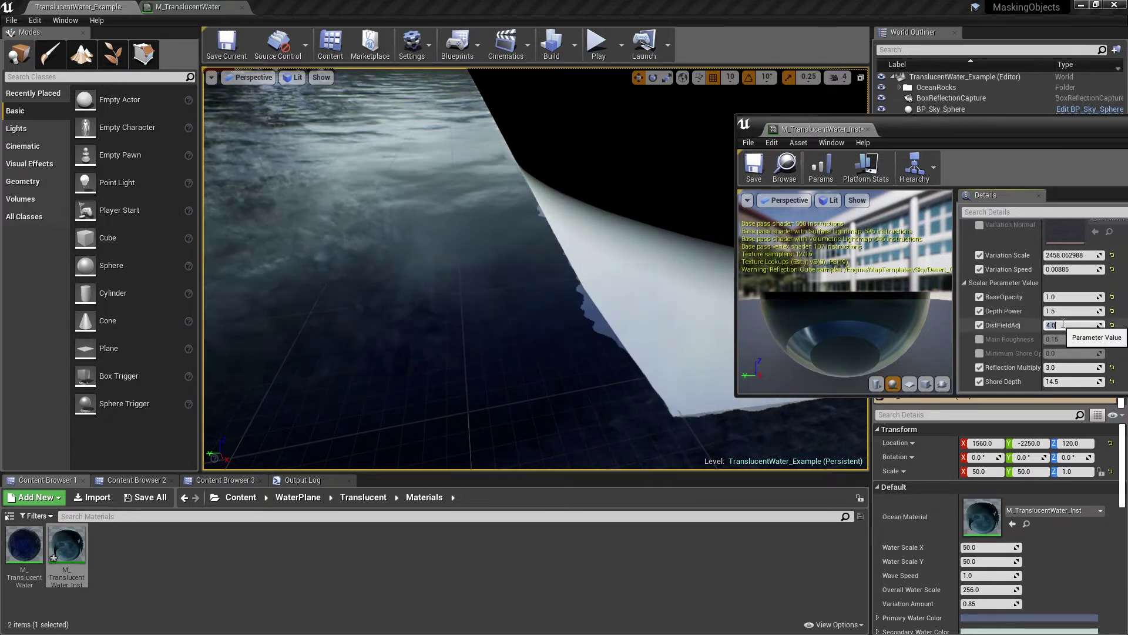
right_drag(641, 194, 682, 247)
key(s)
key(w)
key(s)
scroll(559, 274, up, 5)
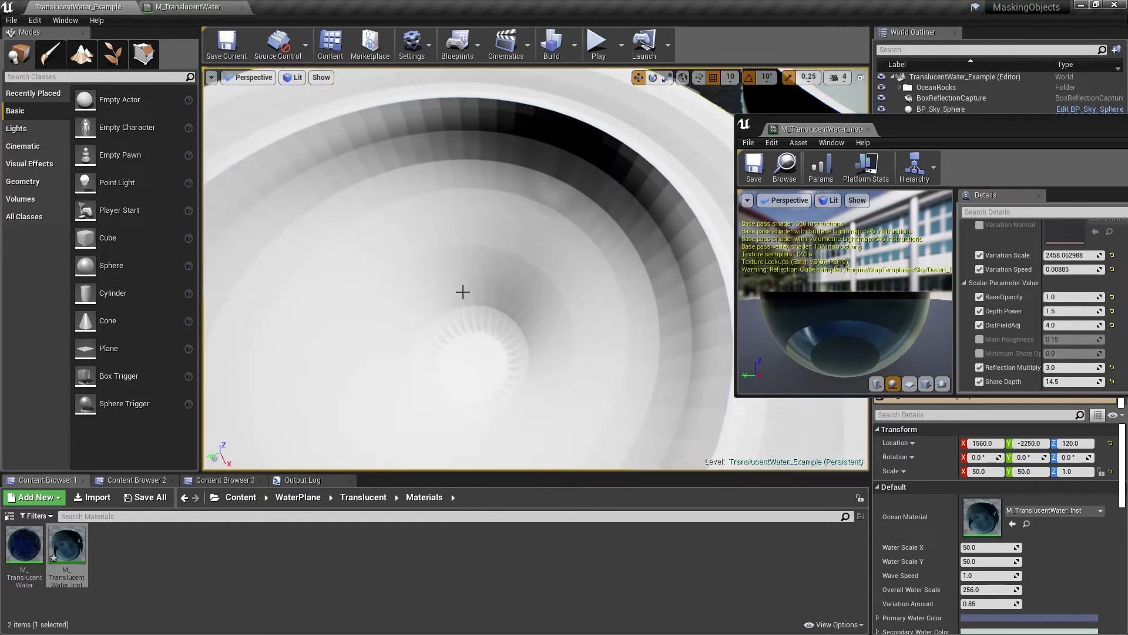
right_drag(509, 258, 523, 213)
key(s)
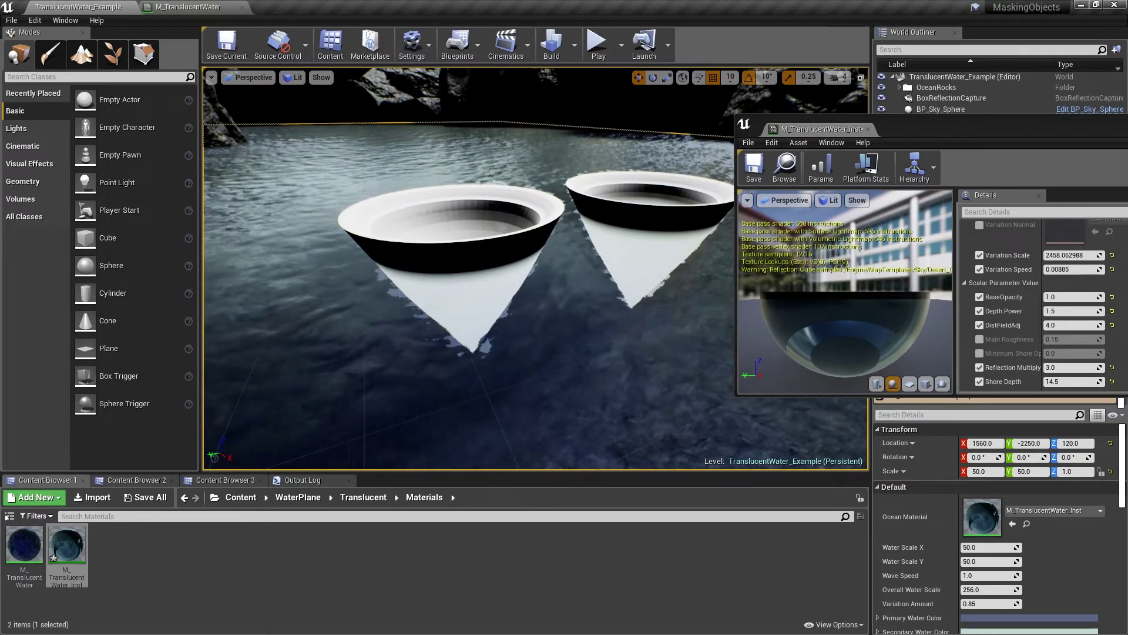
mouse_move(510, 272)
right_down()
mouse_move(511, 232)
mouse_move(511, 272)
right_up()
key(w)
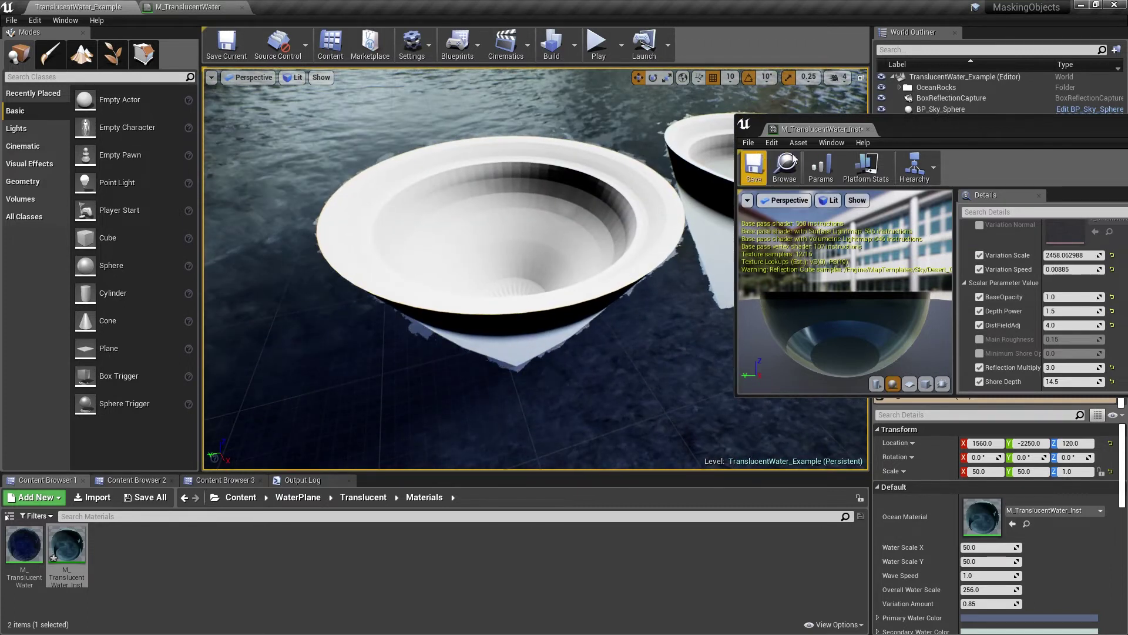
- Dock the instance editor beside the other open editors and return to the level to check both cones from nearby angles
drag(820, 129, 136, 6)
click(134, 6)
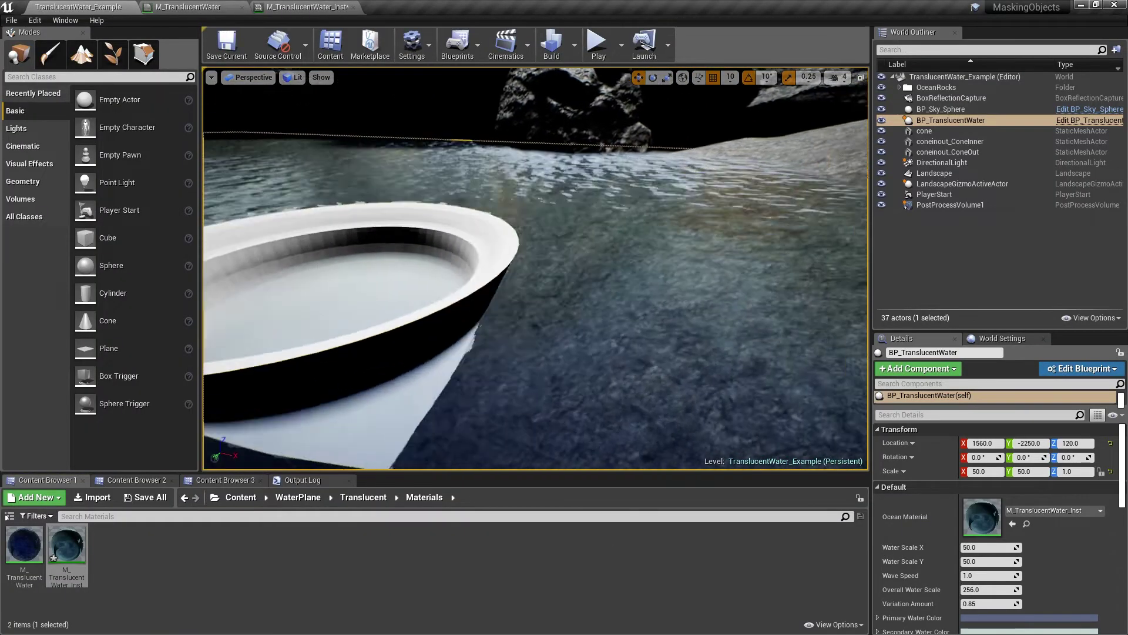
mouse_move(514, 311)
right_down()
mouse_move(482, 270)
mouse_move(499, 353)
mouse_move(514, 311)
right_up()
right_drag(520, 261, 513, 310)
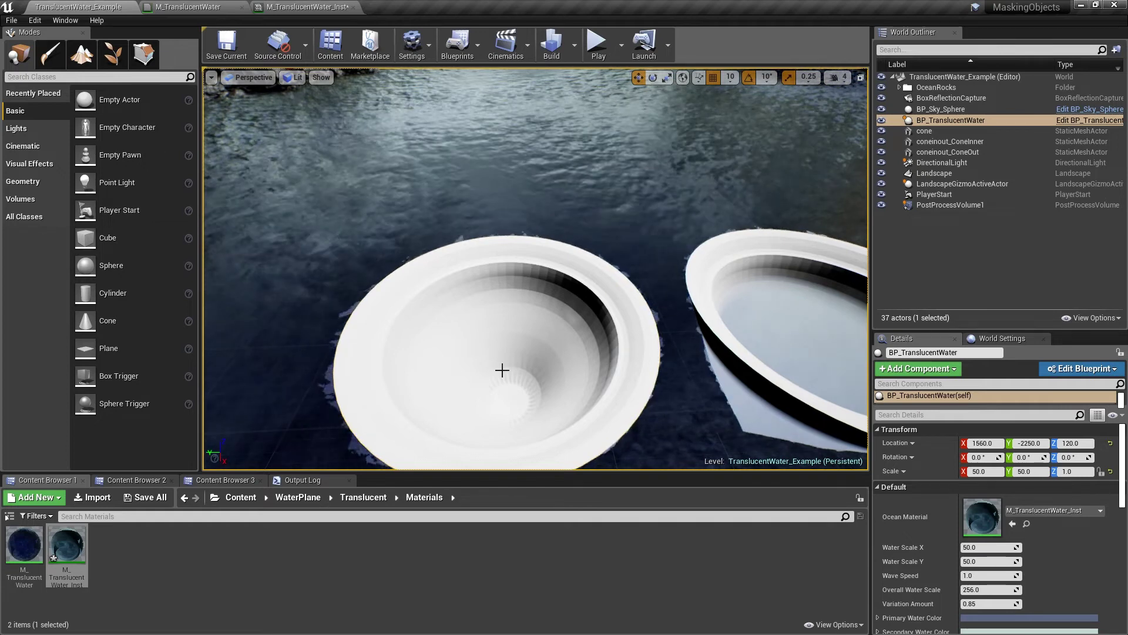
mouse_move(505, 315)
right_down()
mouse_move(453, 303)
mouse_move(518, 321)
right_up()
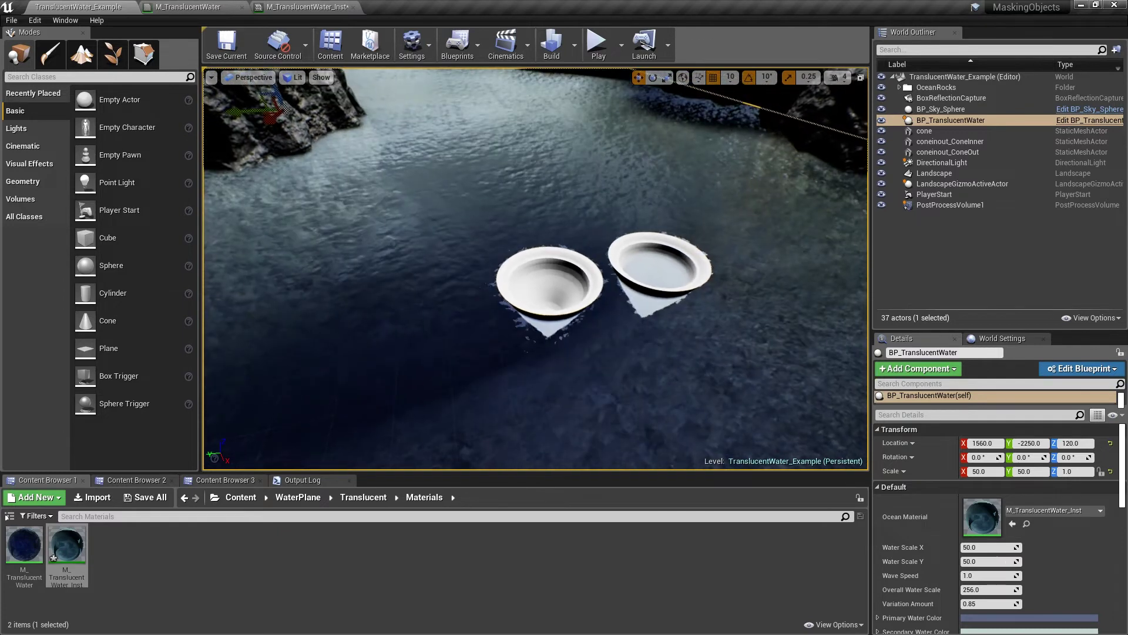
- Examine how the distance field masking around the cones changes as the camera moves far from the pool and back
key(s)
key(s)
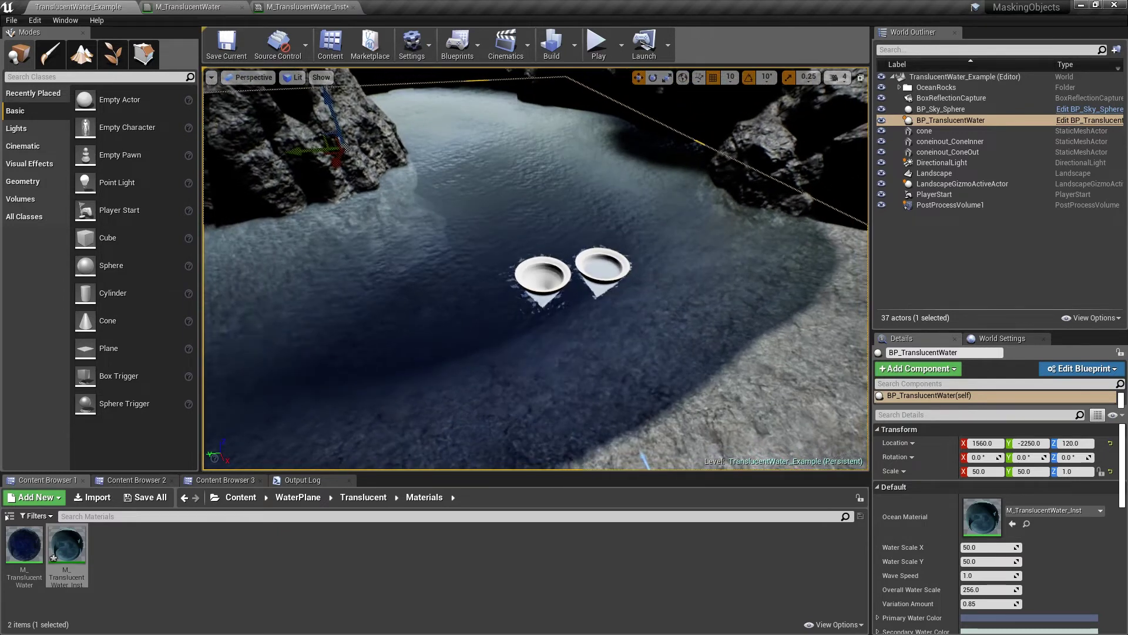
key(s)
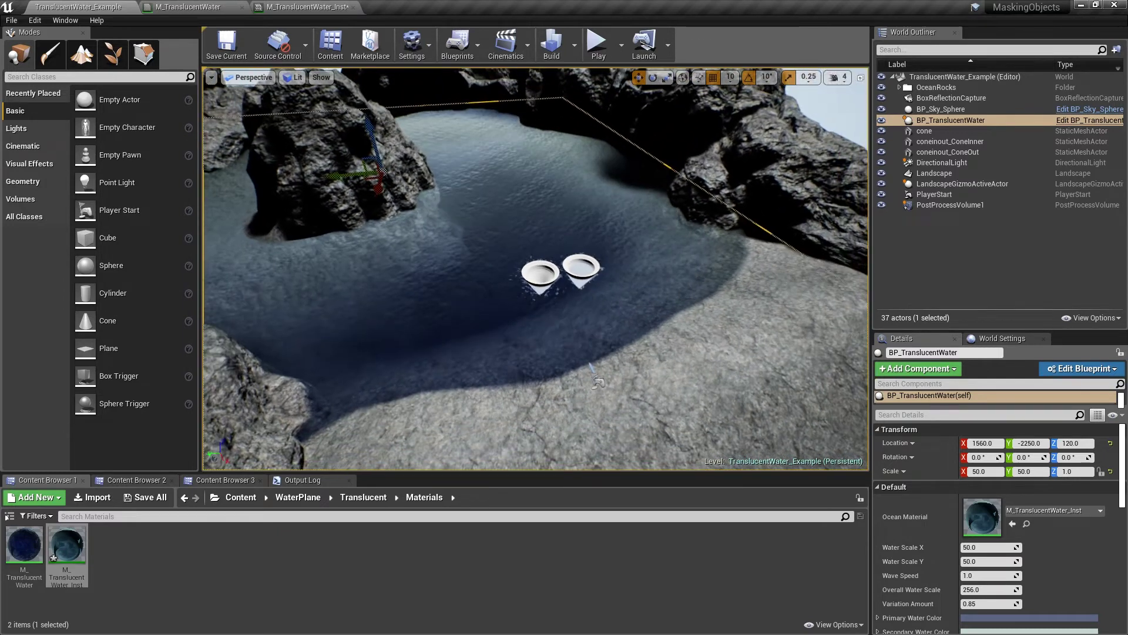
key(s)
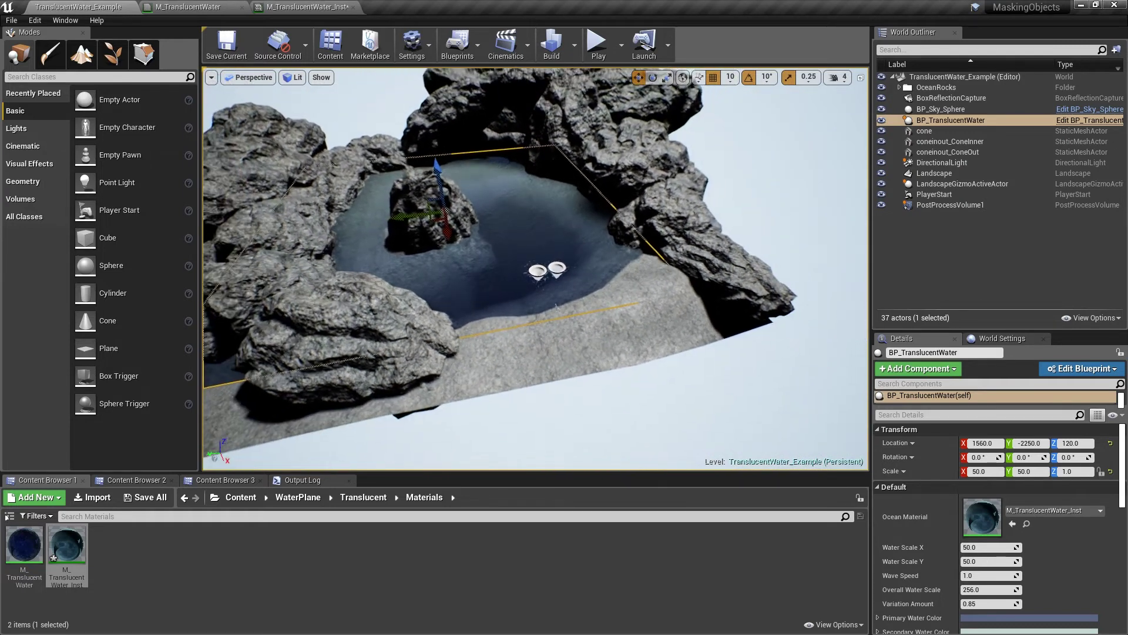
key(s)
right_drag(536, 268, 536, 217)
key(w)
key(w)
right_drag(536, 268, 626, 371)
key(a)
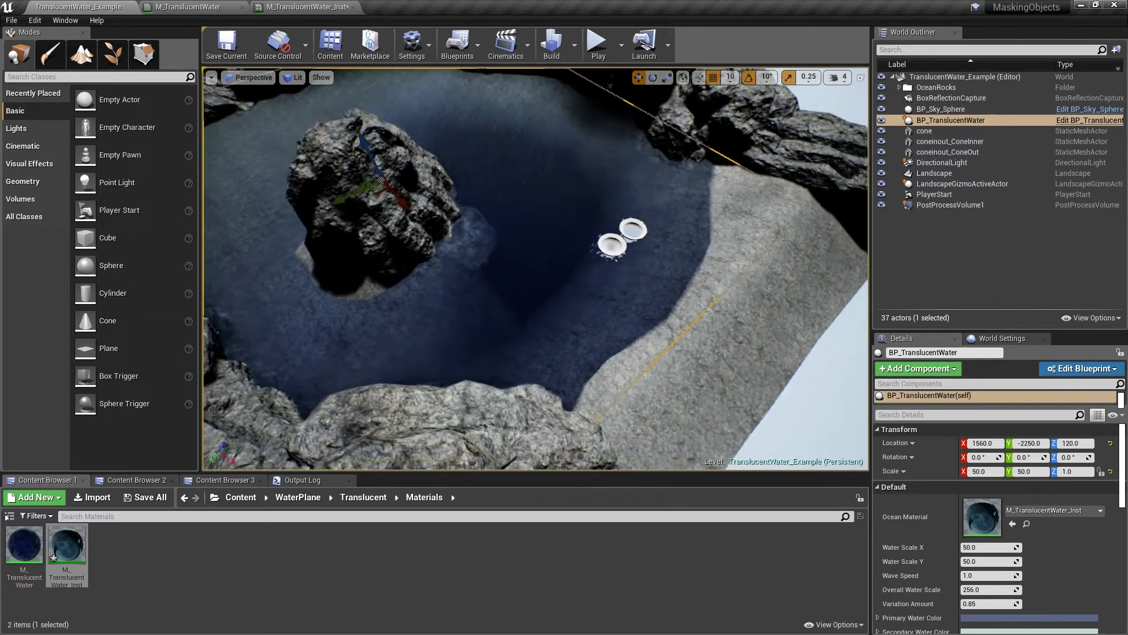
key(f)
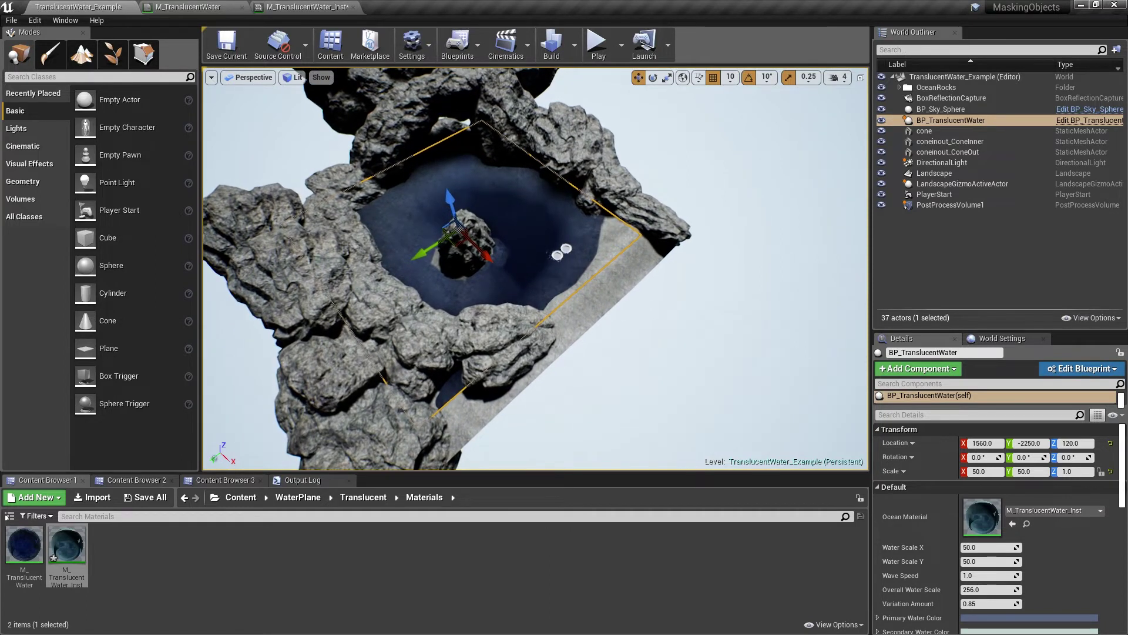
scroll(536, 268, down, 3)
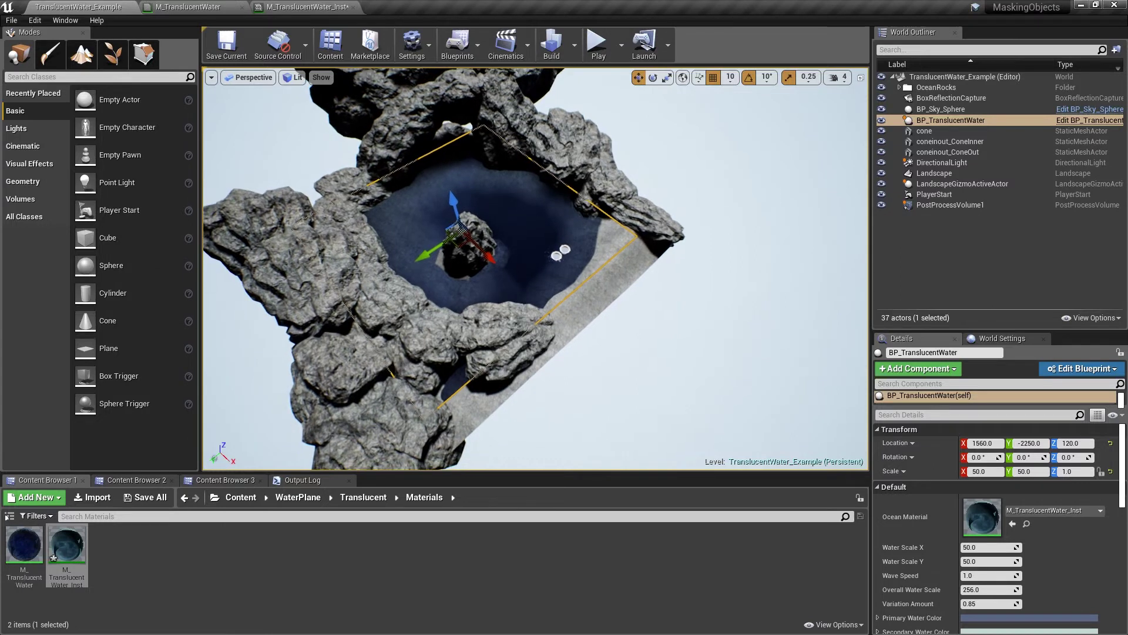
right_drag(536, 269, 594, 375)
key(w)
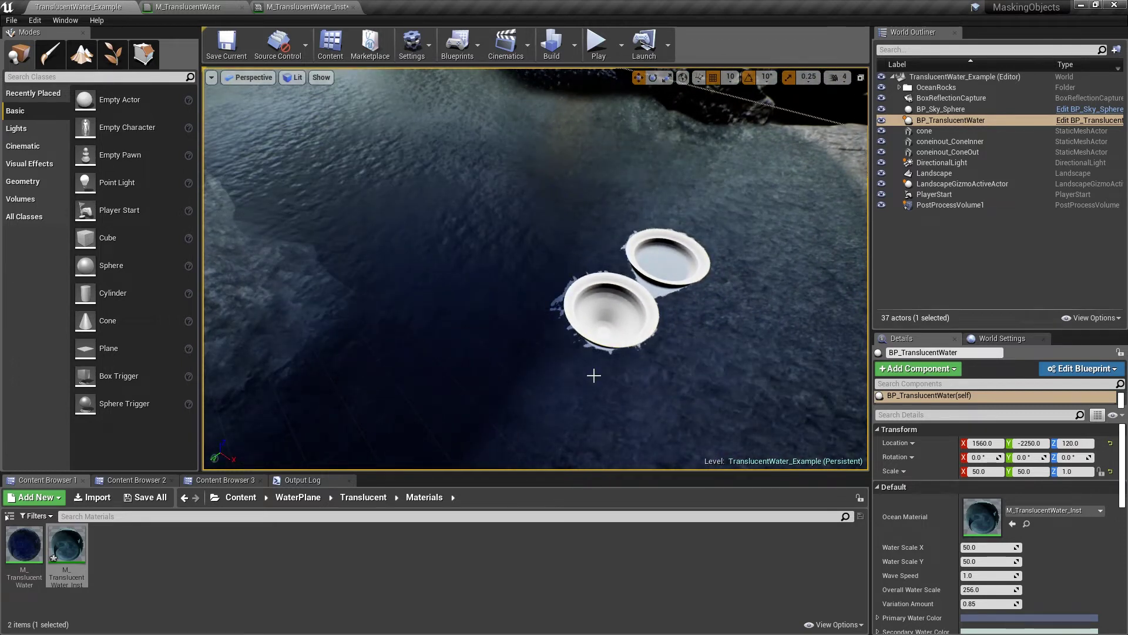
right_drag(593, 376, 579, 323)
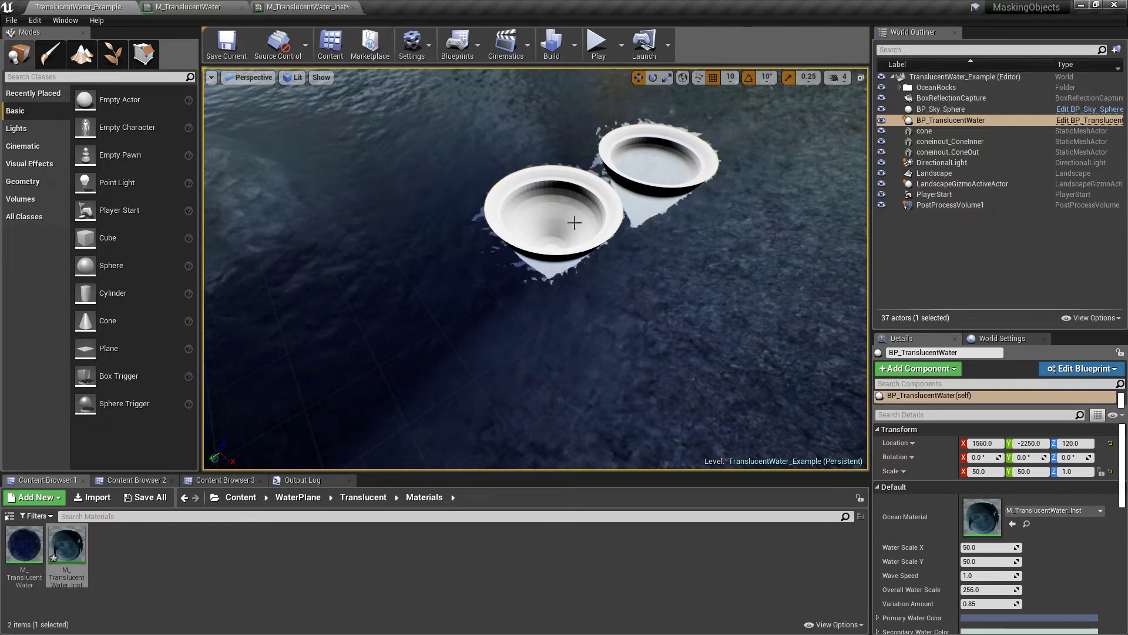
- Scale the inner and outer parts of the two-part cone together to 2 in X and Y
click(949, 141)
shift+click(948, 152)
click(997, 424)
text(2)
click(1038, 423)
text(2)
click(1036, 410)
click(1040, 423)
text(2)
key(Return)
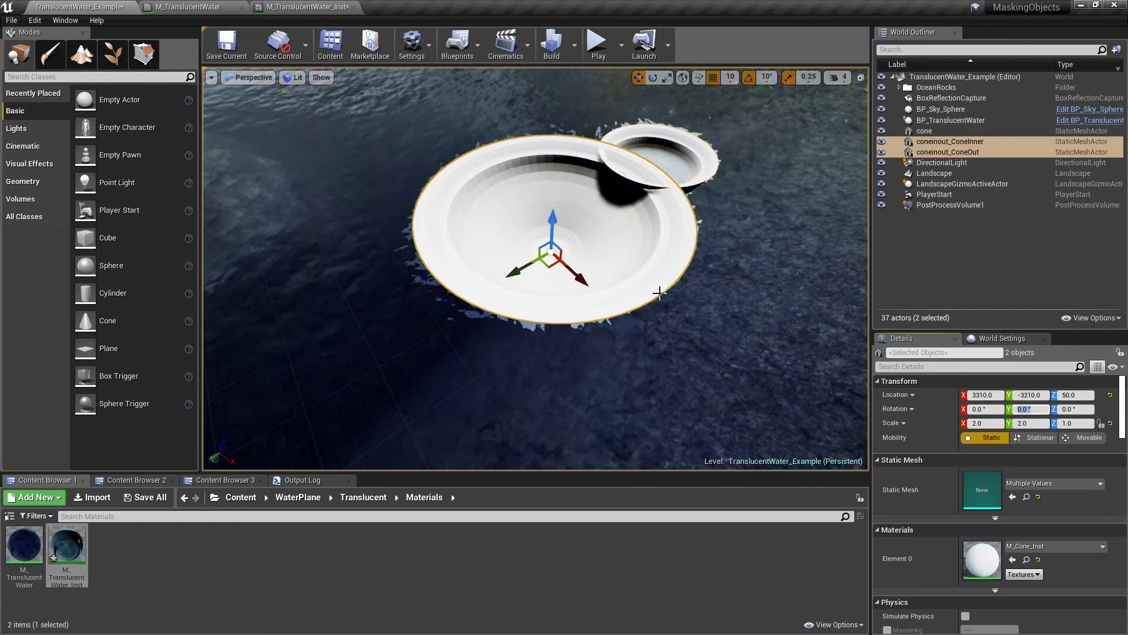
- Shift the enlarged two-part cone along its Y axis and check the water masking from high above the pool
drag(521, 270, 405, 315)
right_drag(576, 305, 572, 358)
key(s)
click(575, 329)
key(s)
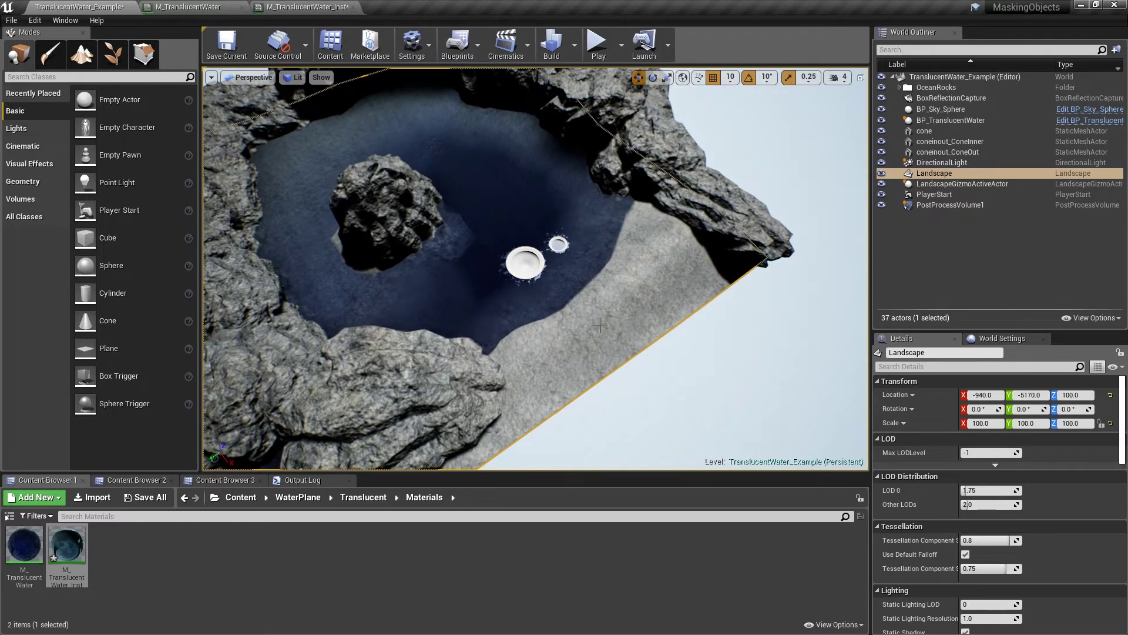
- Undo the enlargement and move of the two-part cone, and view both cones up close again
key(ctrl+z)
key(ctrl+z)
key(ctrl+z)
key(ctrl+z)
key(ctrl+z)
key(ctrl+z)
mouse_move(600, 328)
right_down()
mouse_move(640, 293)
mouse_move(632, 276)
mouse_move(615, 341)
mouse_move(605, 320)
right_up()
key(w)
key(s)
key(w)
key(s)
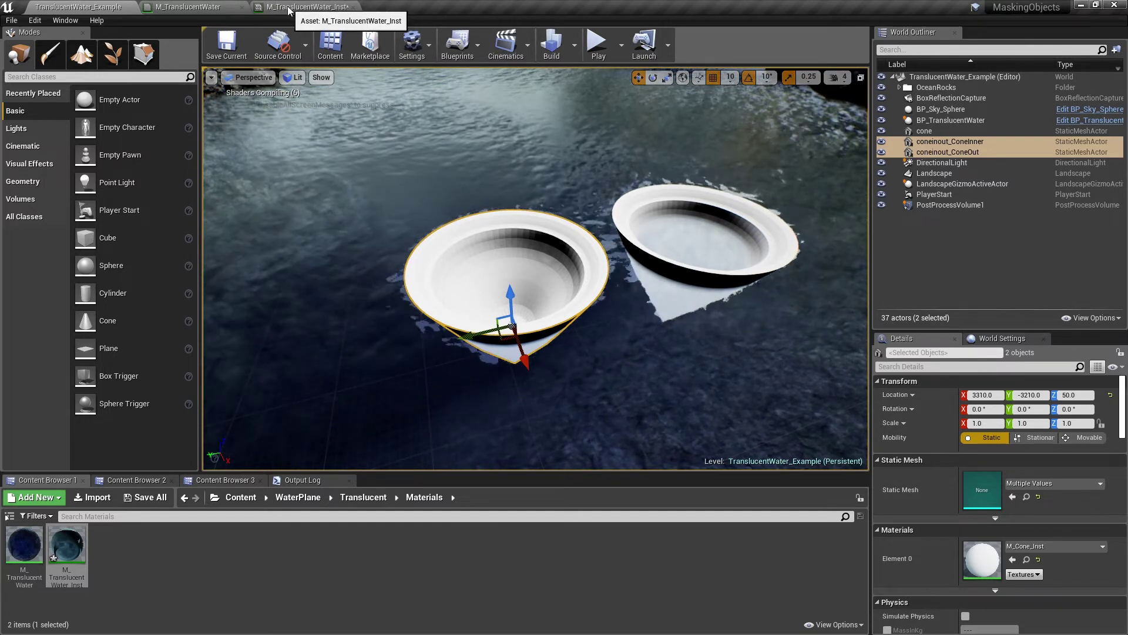
- Review the distance field nodes in M_TranslucentWater, the instance's DistFieldAdj parameter and the masking around both cones in the level
click(227, 8)
right_drag(659, 346, 489, 327)
scroll(489, 326, down, 2)
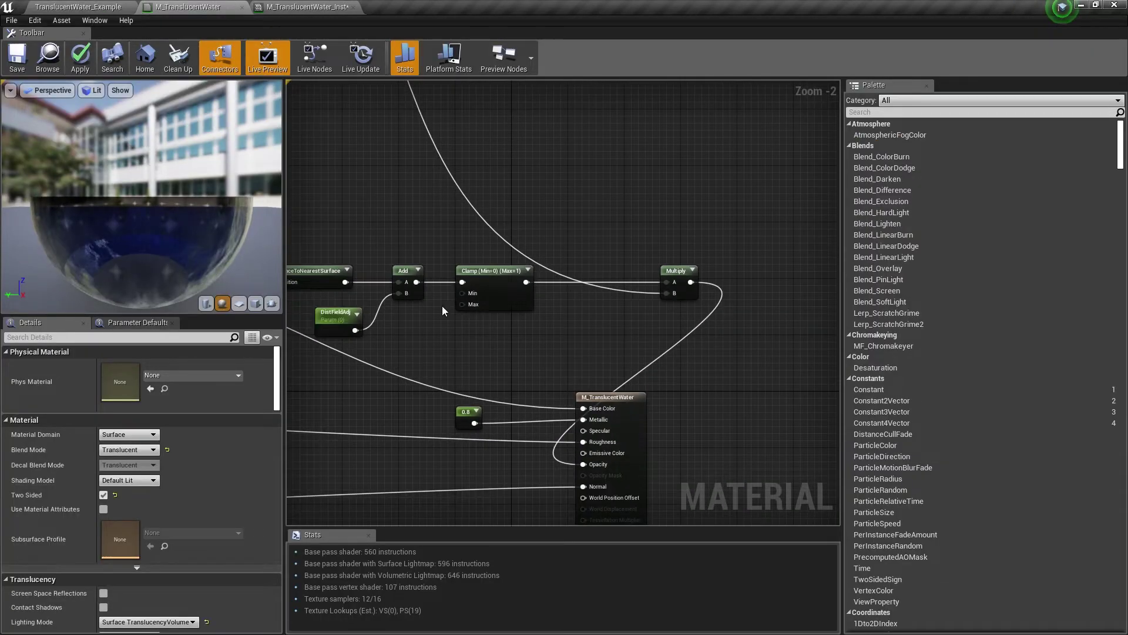
right_drag(500, 331, 557, 329)
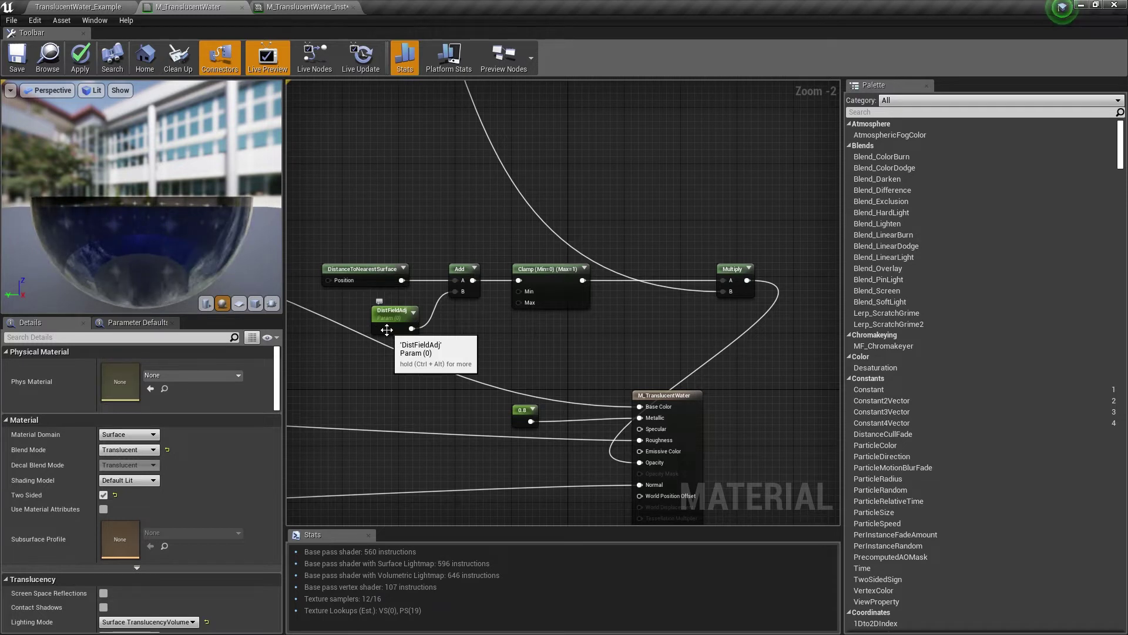
click(303, 7)
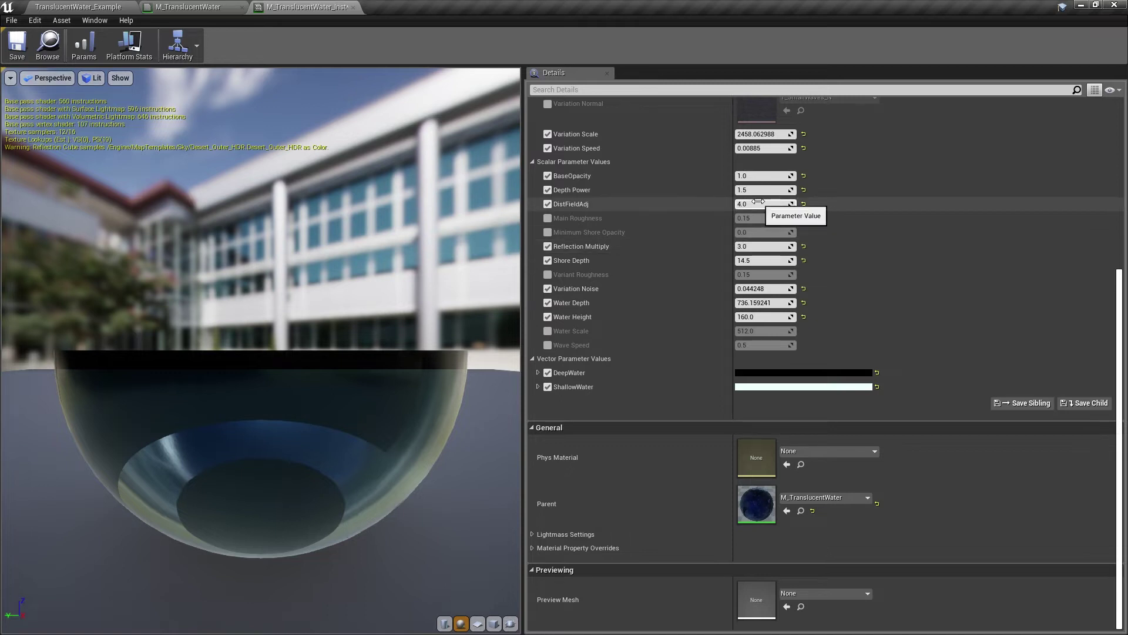
click(116, 7)
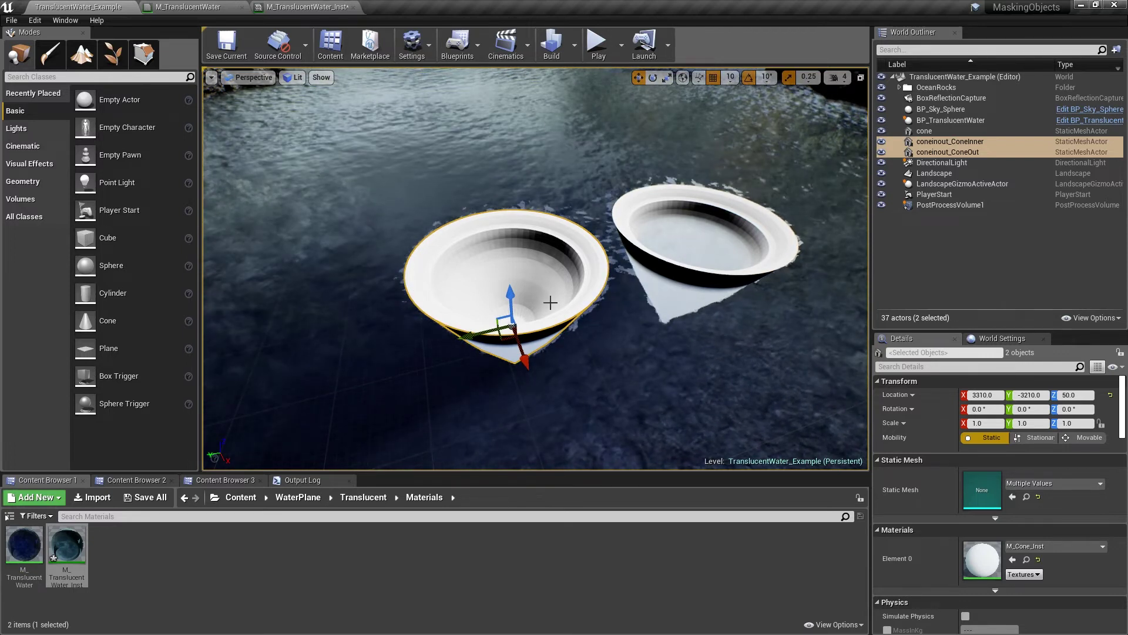
right_drag(520, 325, 540, 313)
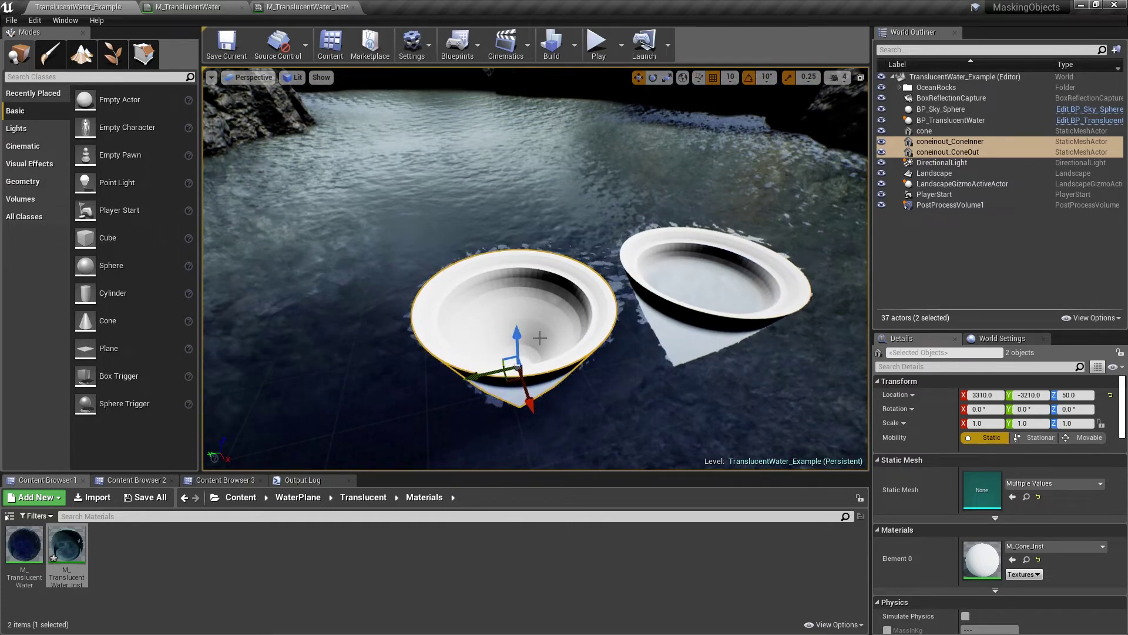
- Delete the DistanceToNearestSurface, DistFieldAdj, Add and Clamp nodes from the M_TranslucentWater graph and apply the material
click(269, 5)
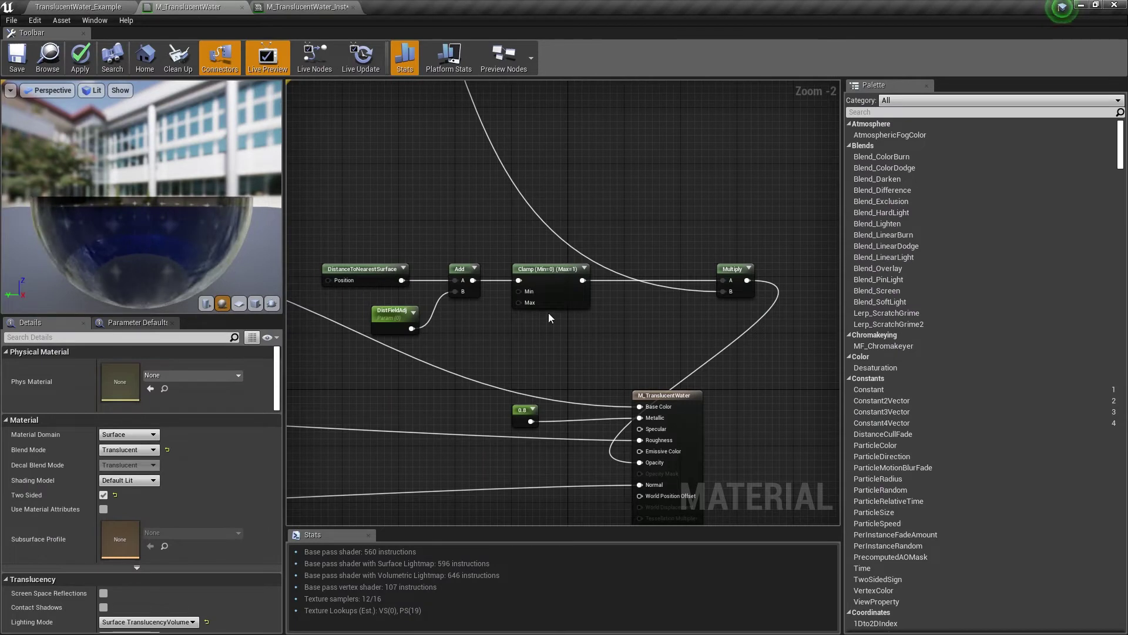
drag(341, 233, 537, 354)
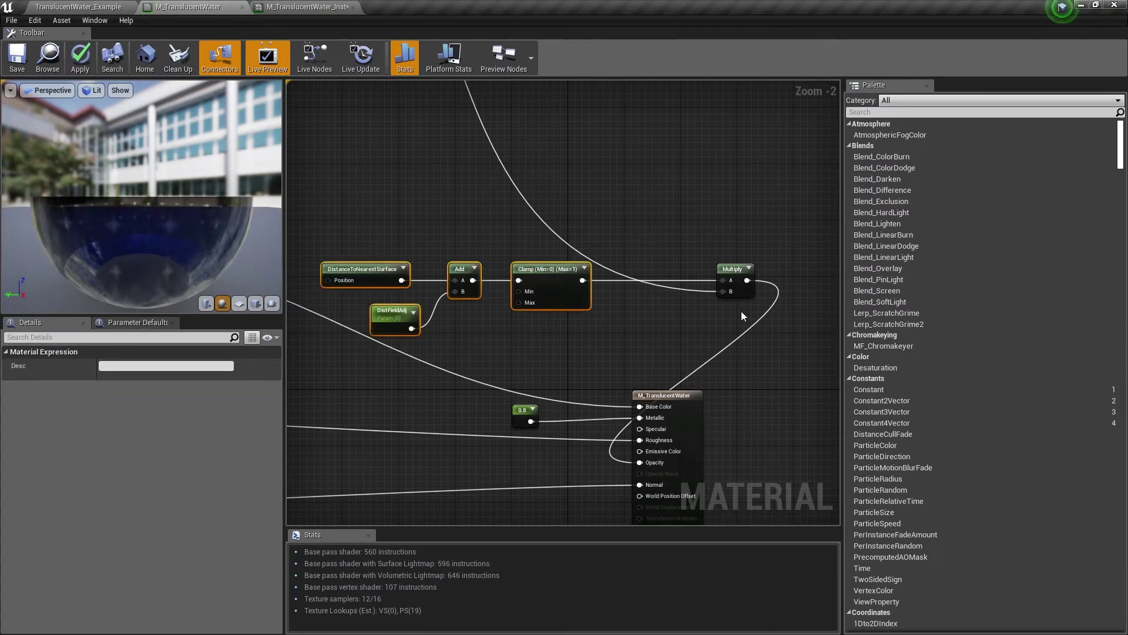
key(Delete)
drag(744, 297, 559, 299)
right_drag(539, 221, 588, 205)
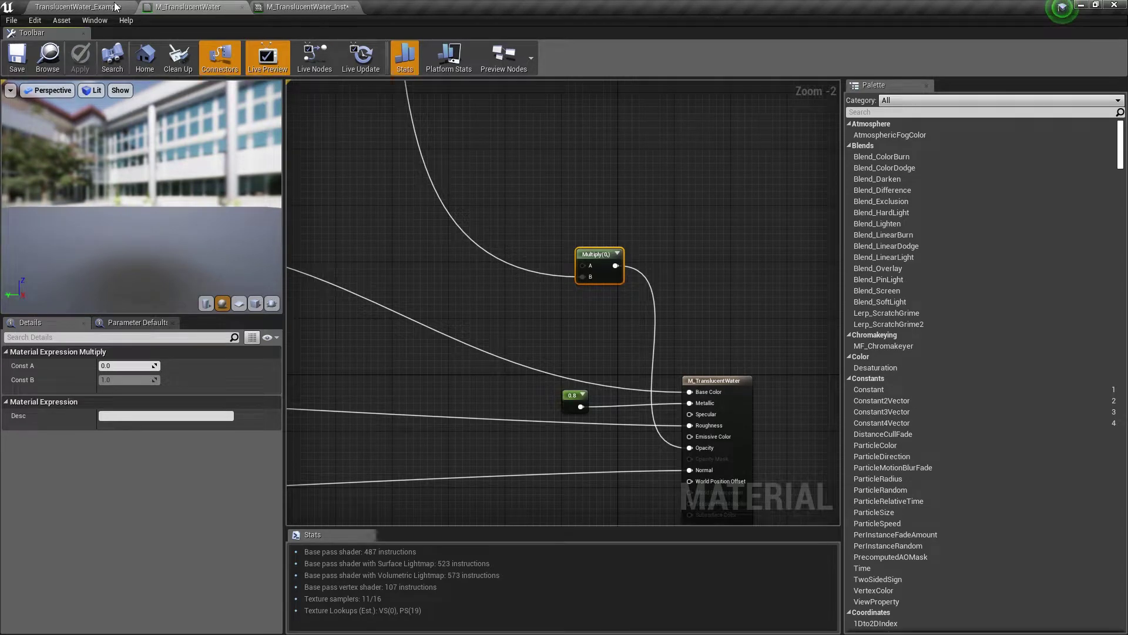
- Return to the level and inspect both cones from several angles with the distance field nodes removed
click(77, 7)
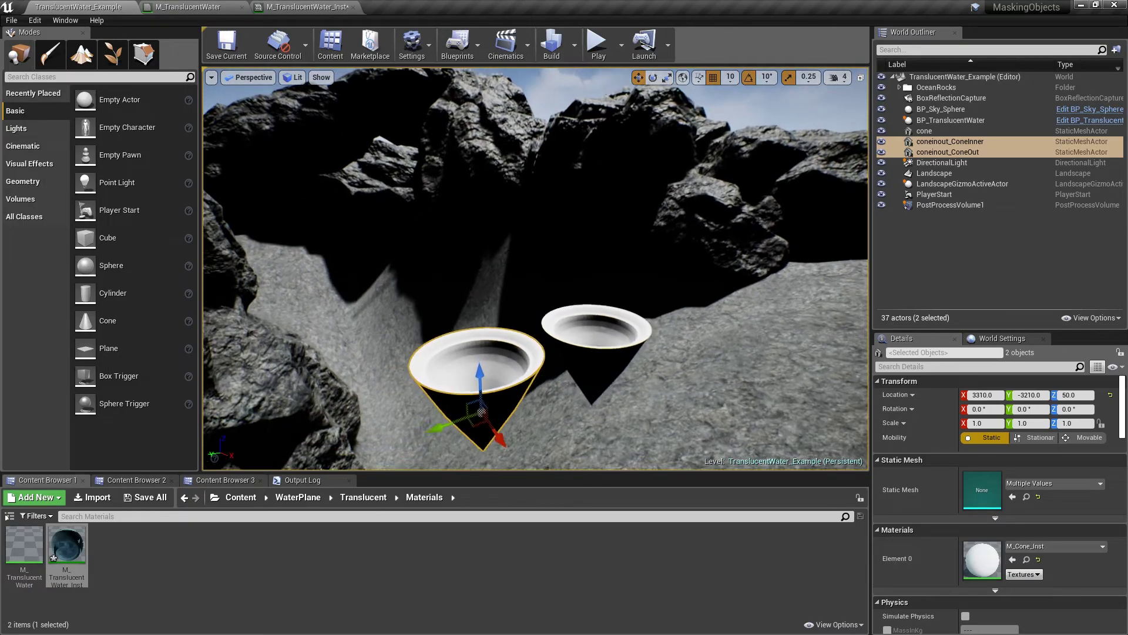
click(590, 320)
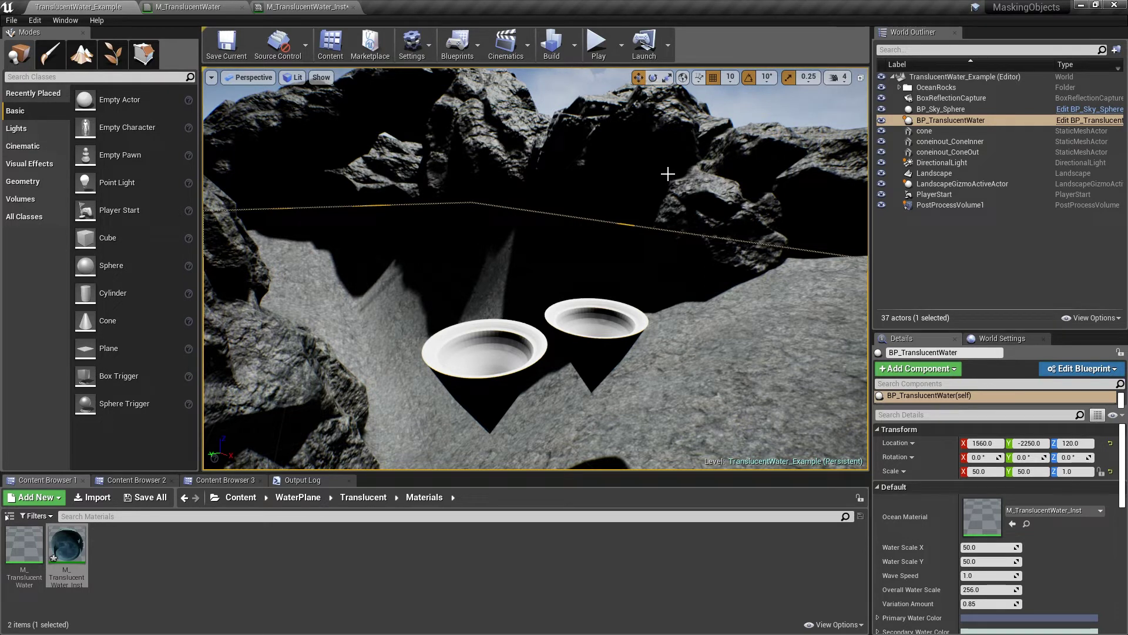
key(w)
right_drag(624, 277, 579, 335)
key(s)
right_drag(437, 218, 442, 215)
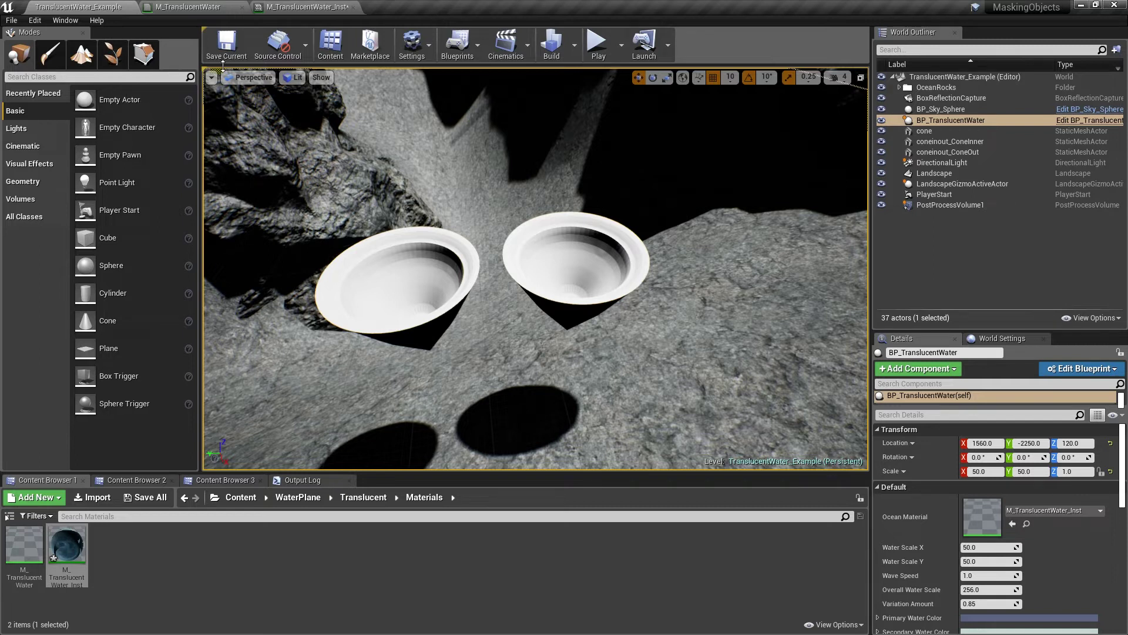
- Add a SceneTexture node to the M_TranslucentWater graph, before the Multiply node
click(192, 9)
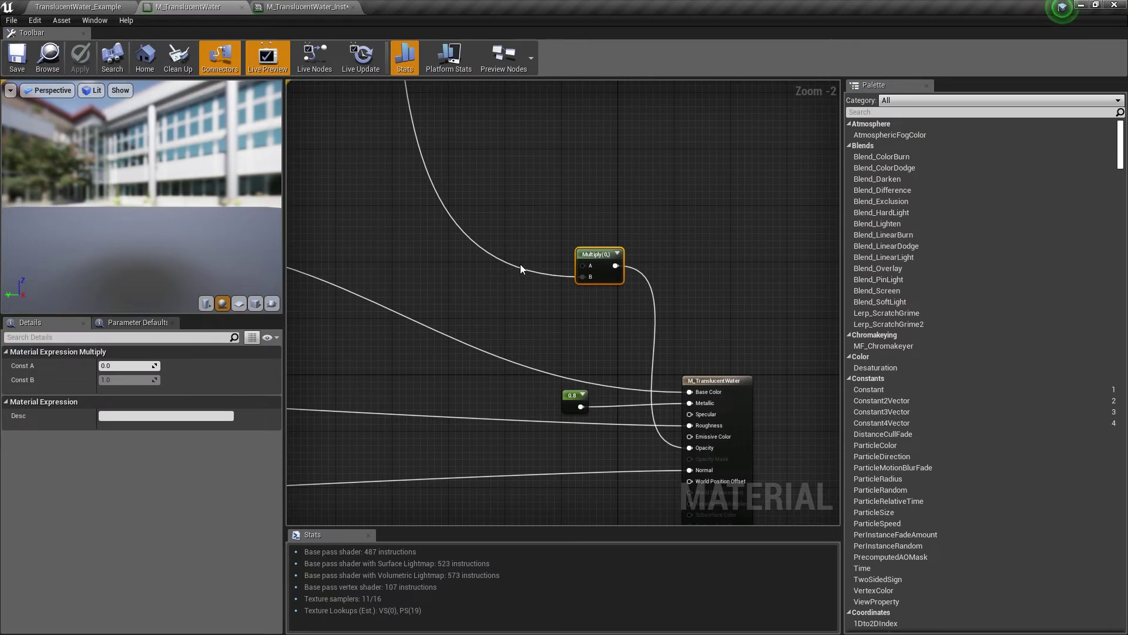
drag(606, 276, 591, 279)
right_drag(547, 310, 620, 331)
right_click(448, 270)
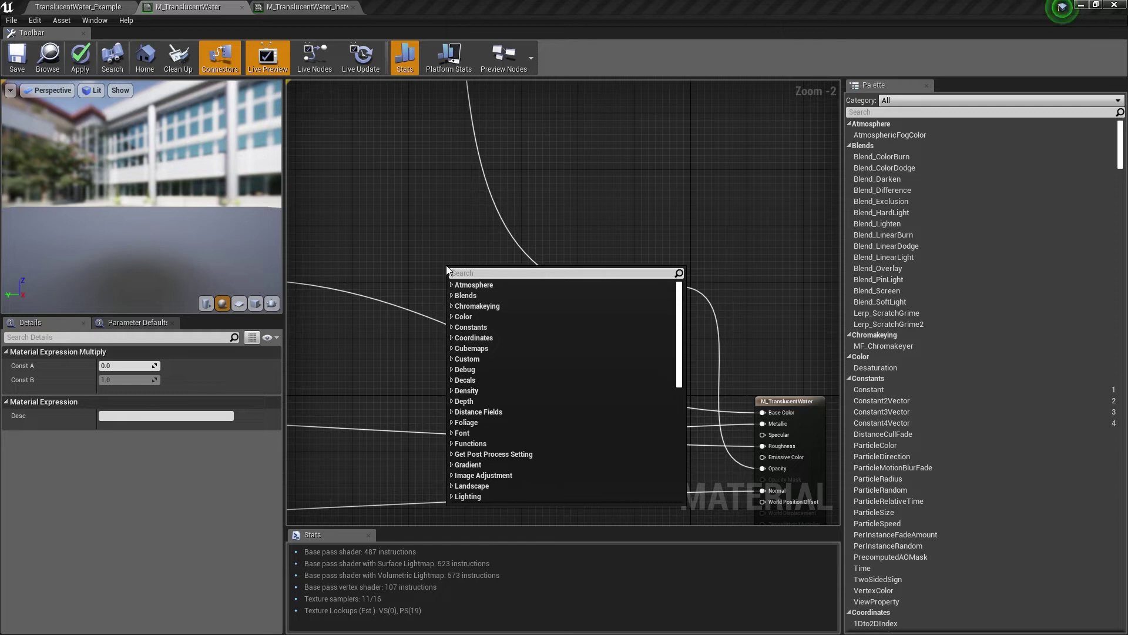
text(scene)
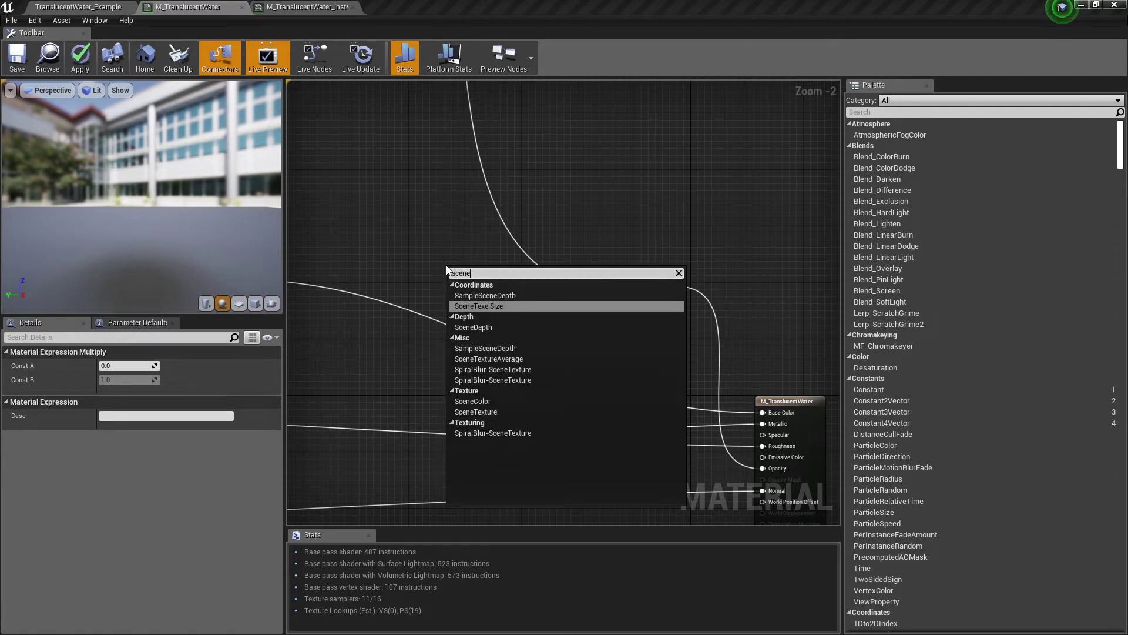
click(488, 413)
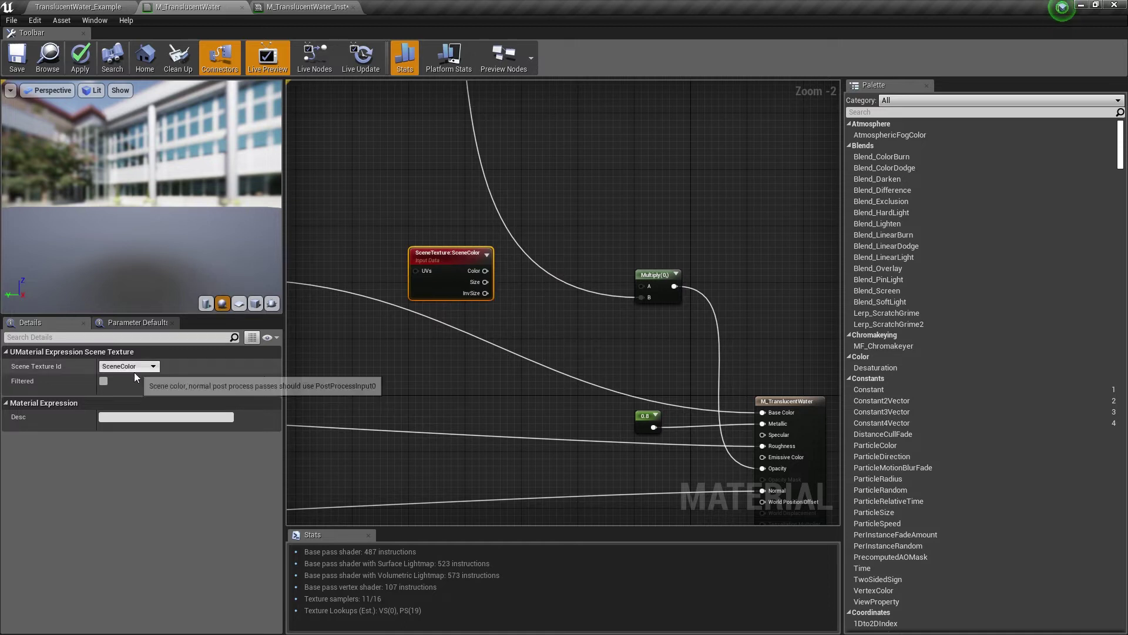
- Set the SceneTexture node's Scene Texture Id to CustomStencil and move the node farther from the Multiply node
click(154, 370)
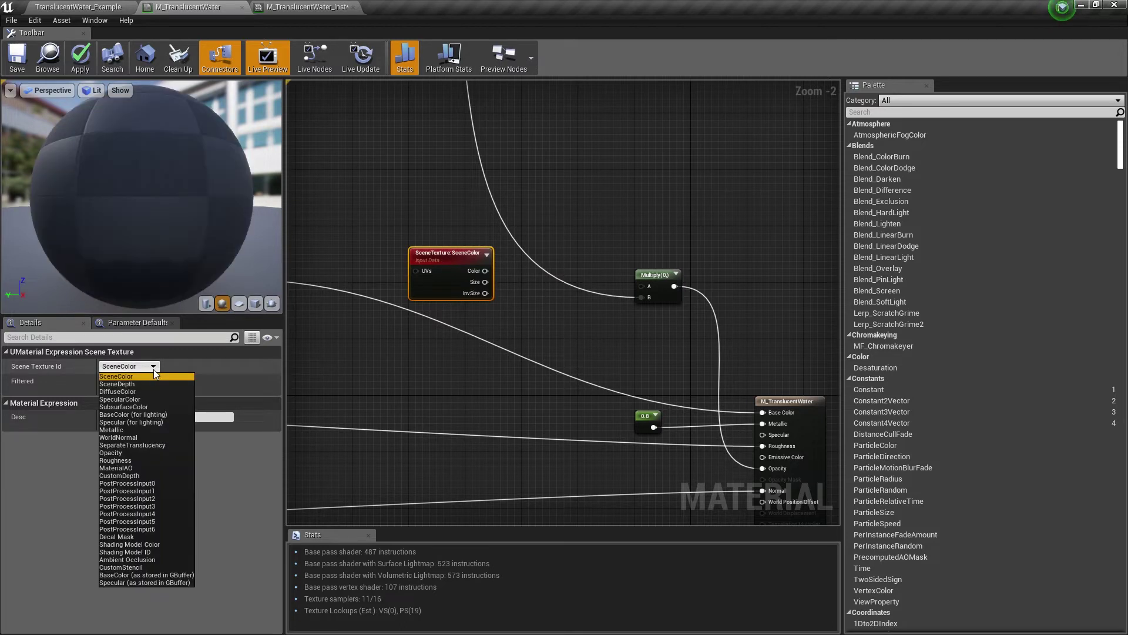
click(432, 271)
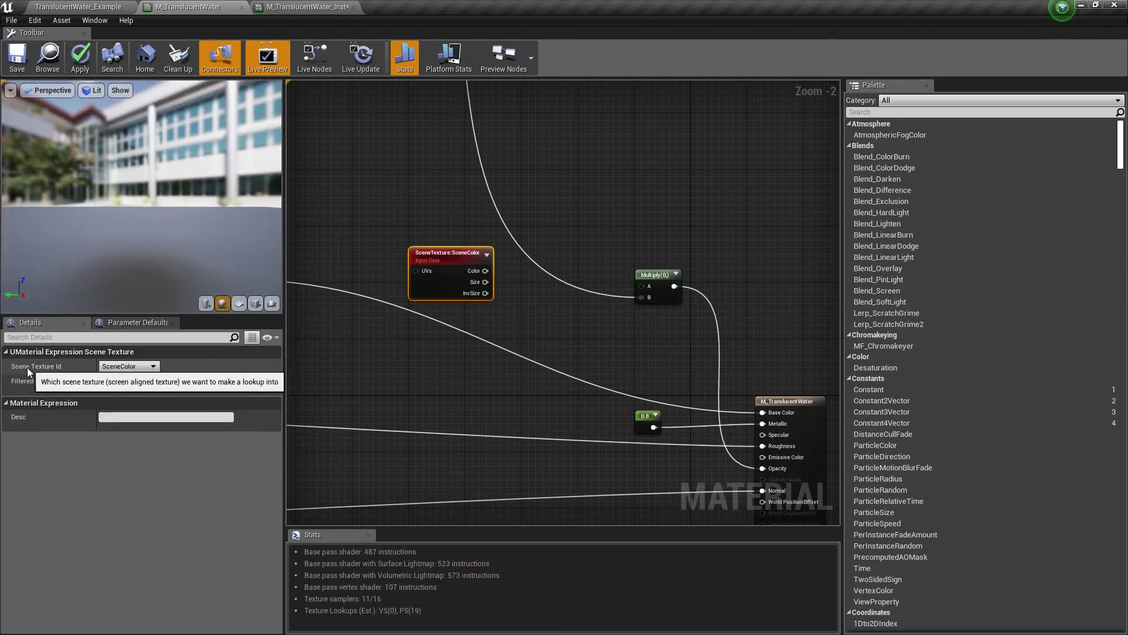
click(150, 367)
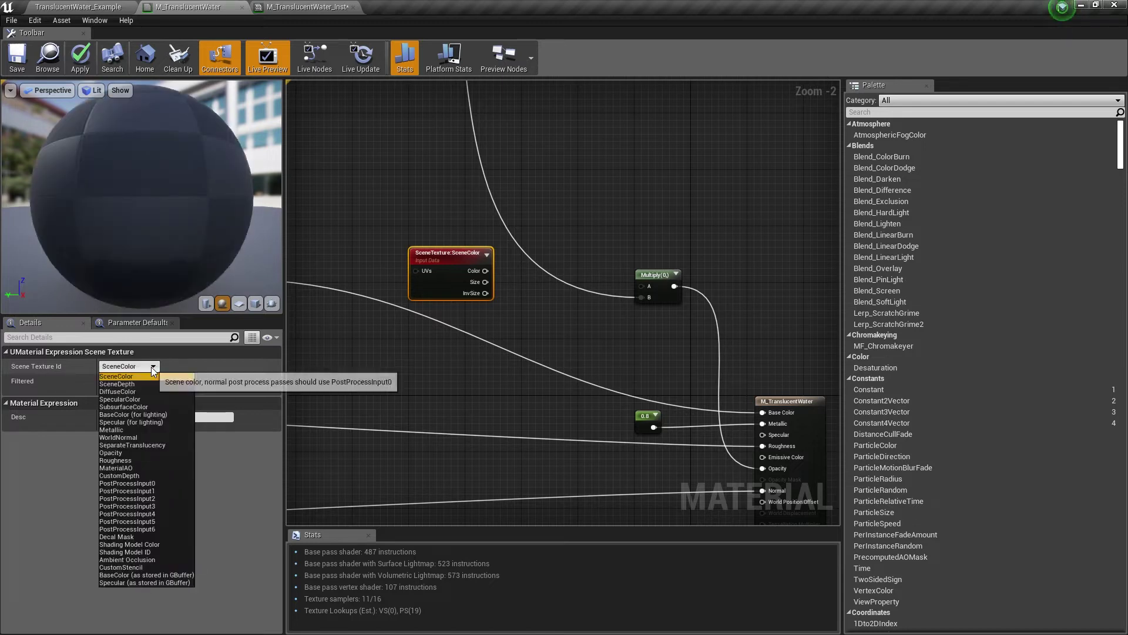
click(125, 568)
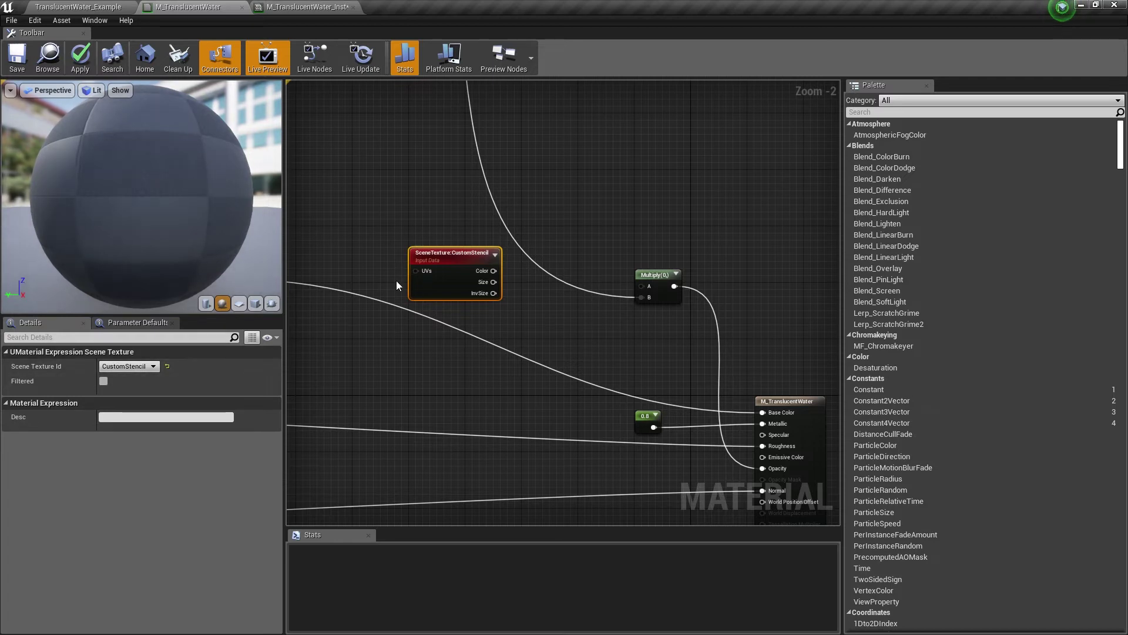
drag(446, 265, 433, 258)
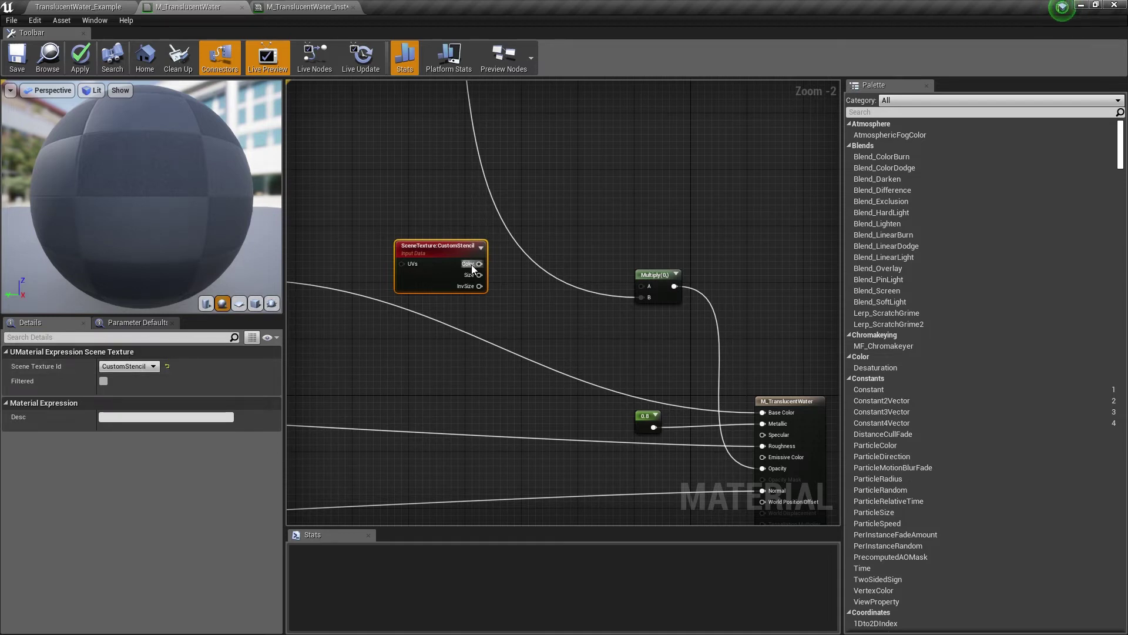
drag(436, 247, 407, 253)
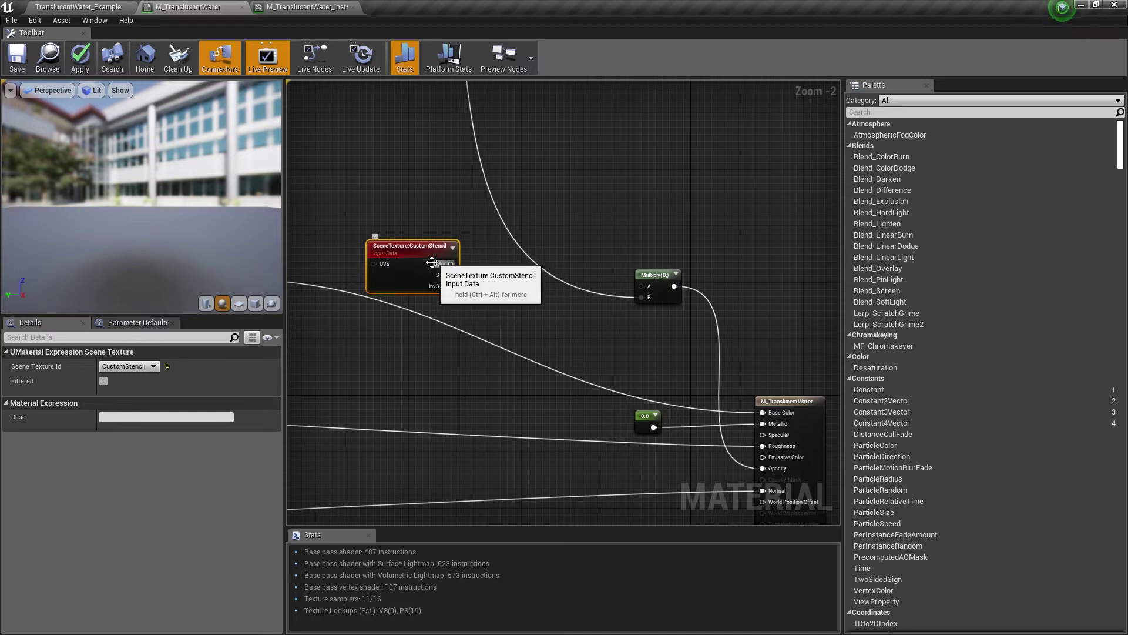
- Attach a ComponentMask node to the SceneTexture's Color output and restrict it to the R channel
drag(451, 264, 485, 268)
text(mask)
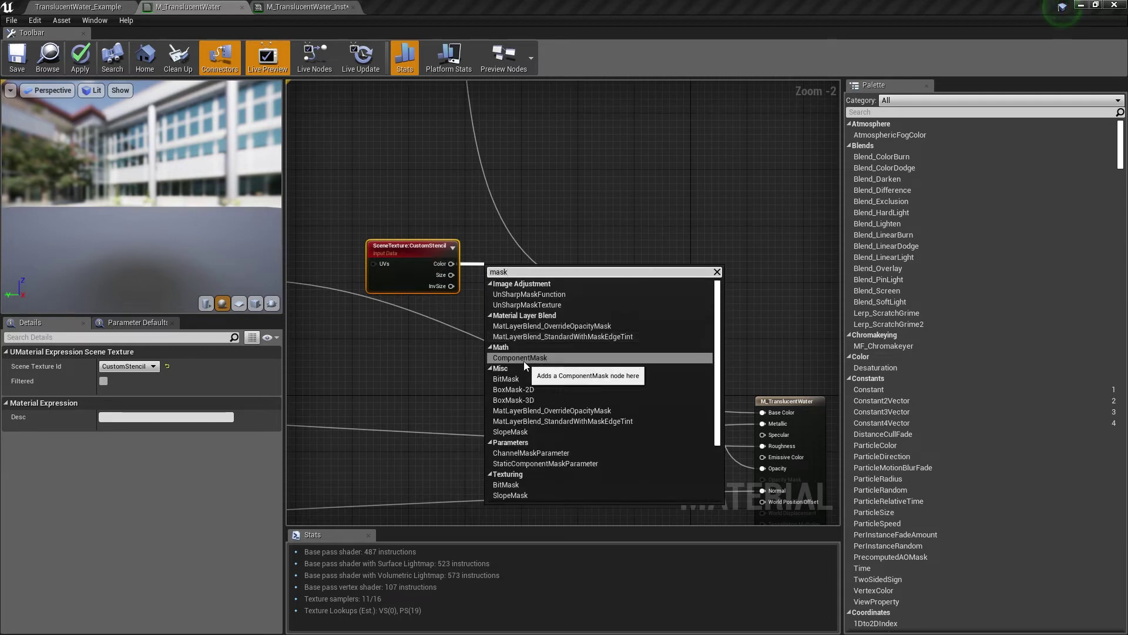
click(524, 358)
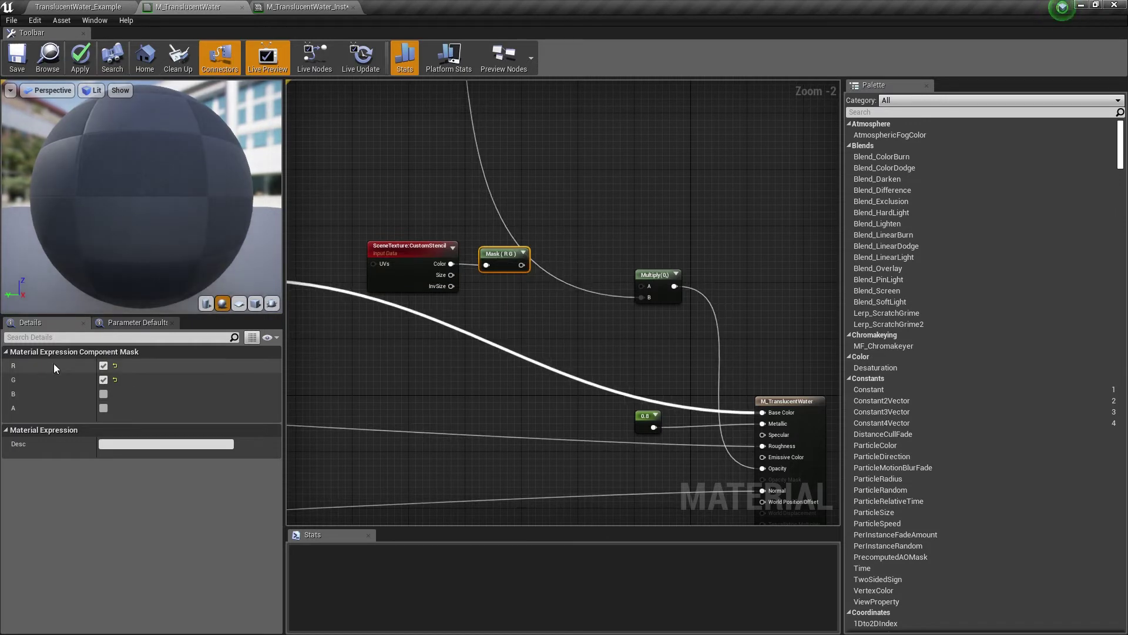
click(104, 379)
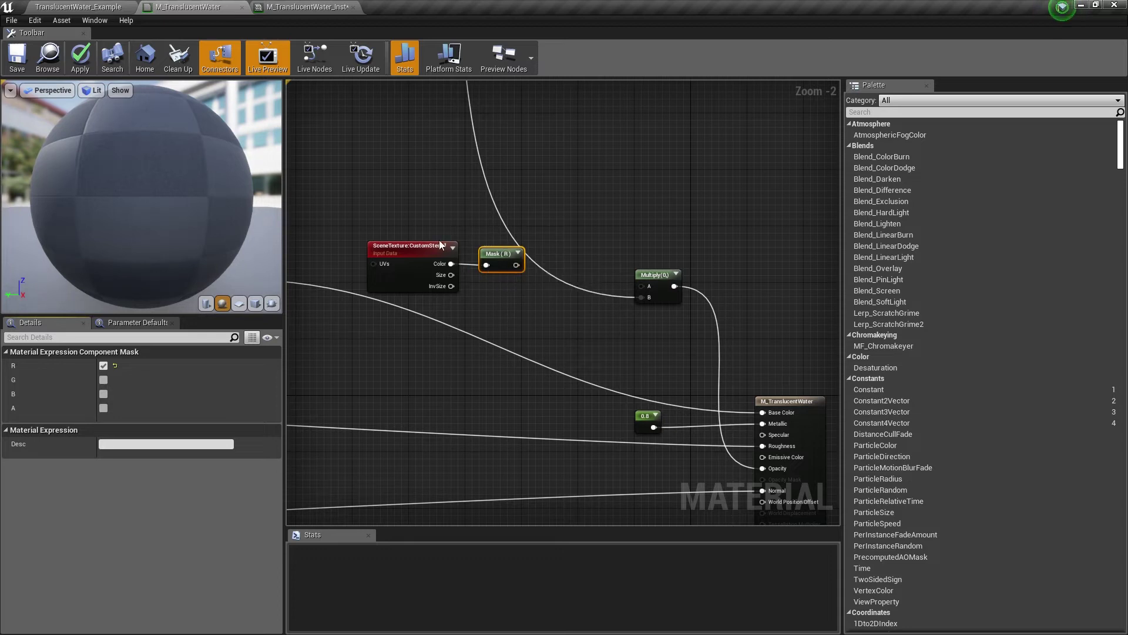
- Connect the R mask's output to input A of a new If node and align that node with the mask
scroll(511, 291, up, 1)
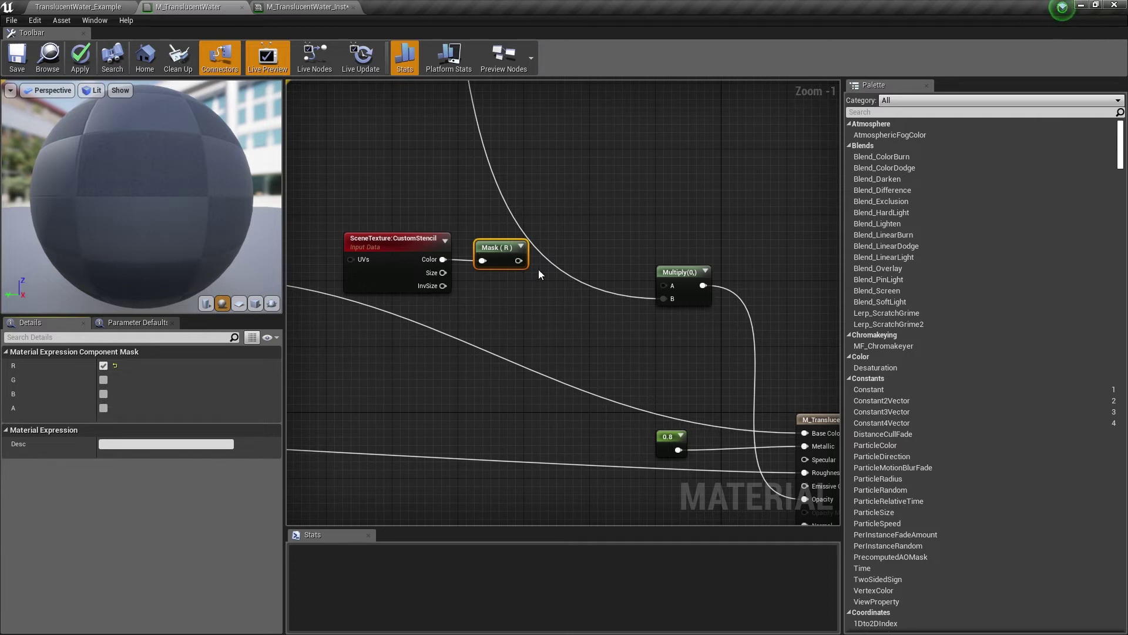
drag(519, 260, 555, 264)
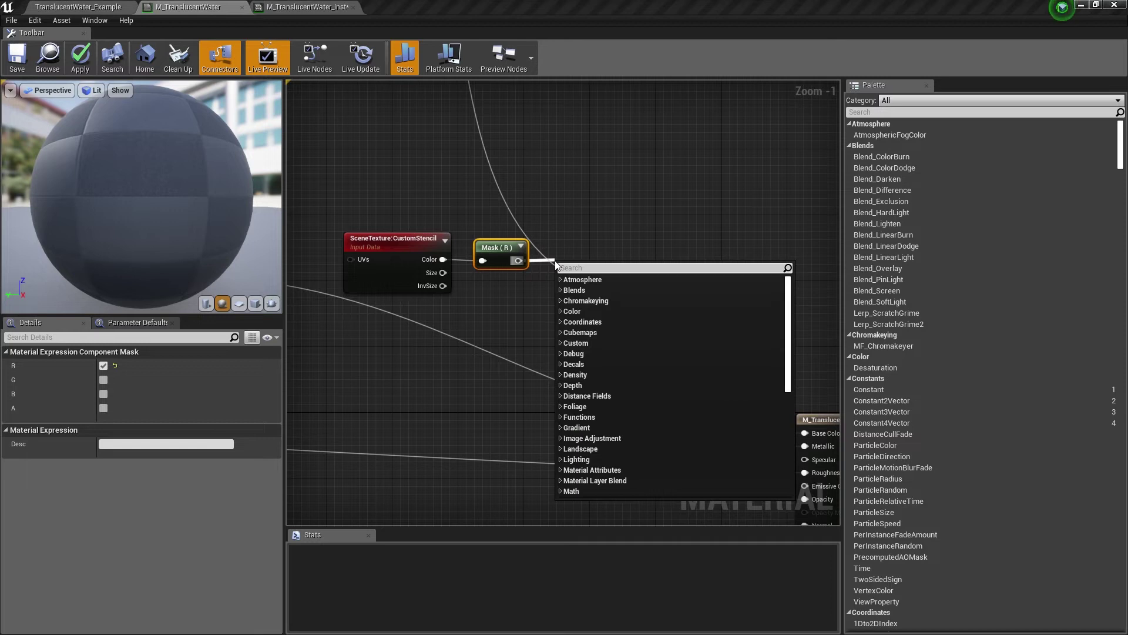
text(if)
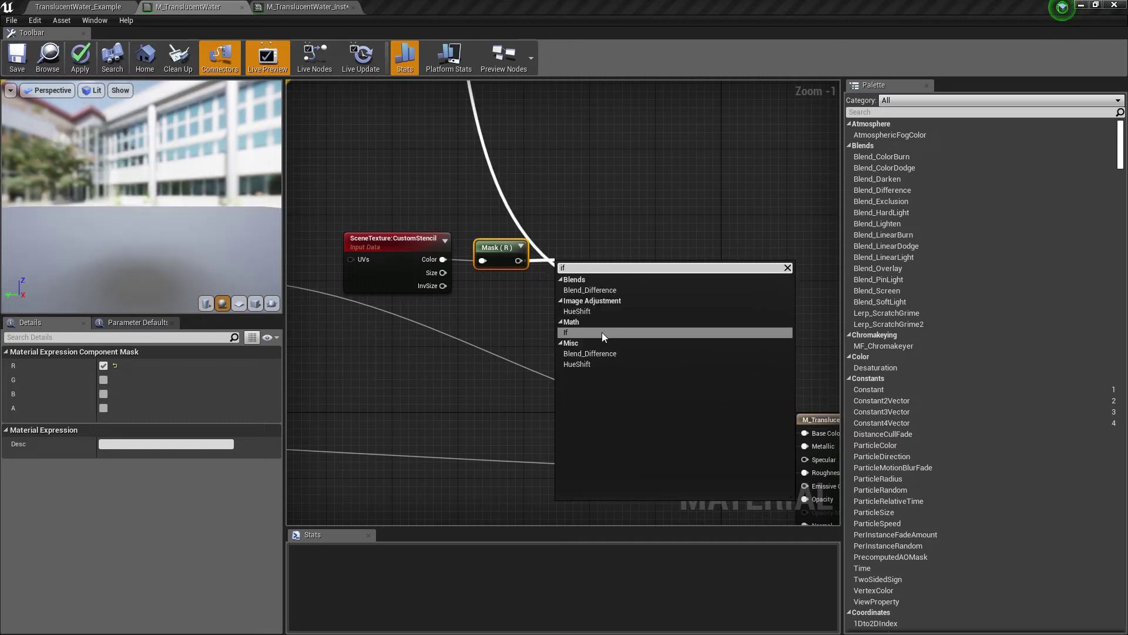
click(602, 332)
drag(580, 269, 581, 251)
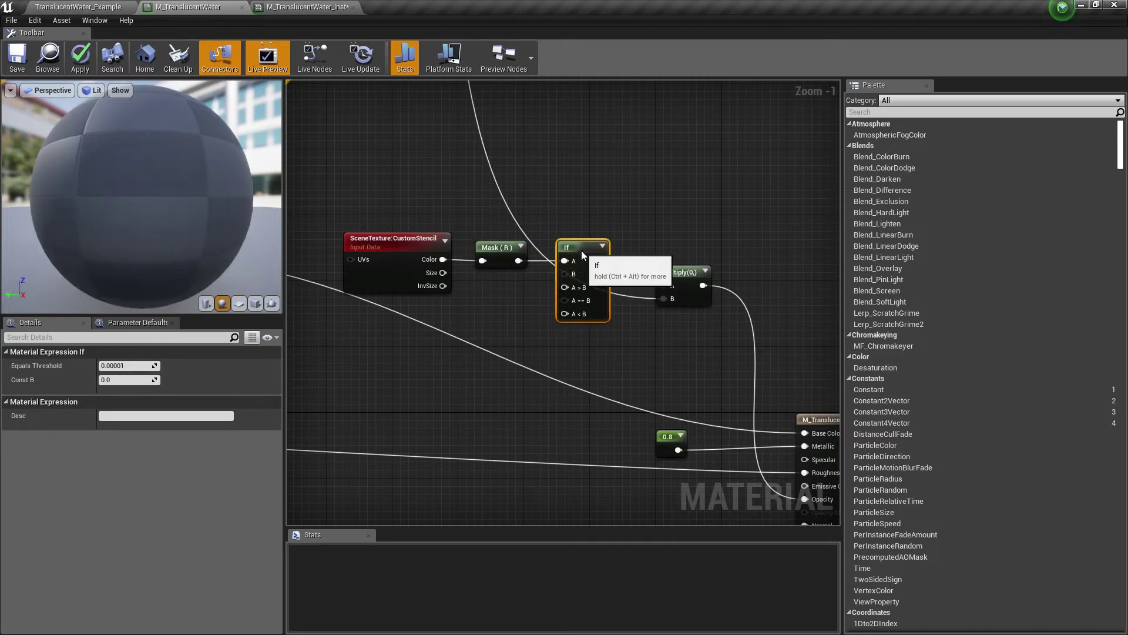
- Create a scalar parameter named Stencil, connect it to input B of the If node and place it below the mask
click(469, 317)
text(sssssss)
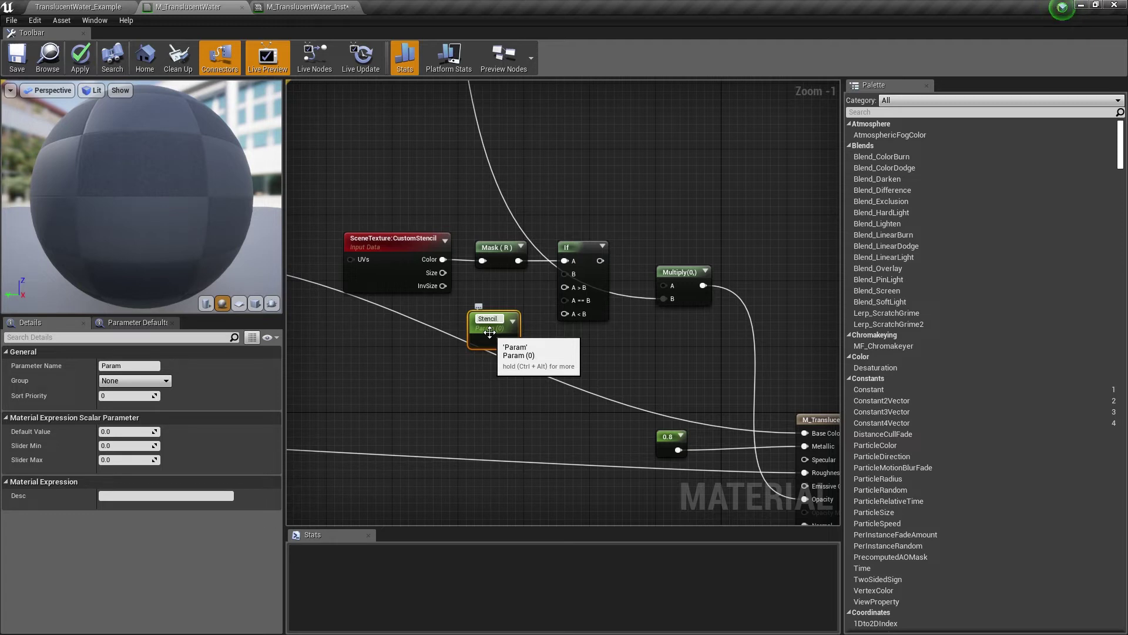
key(Return)
drag(489, 333, 565, 274)
drag(490, 318, 490, 302)
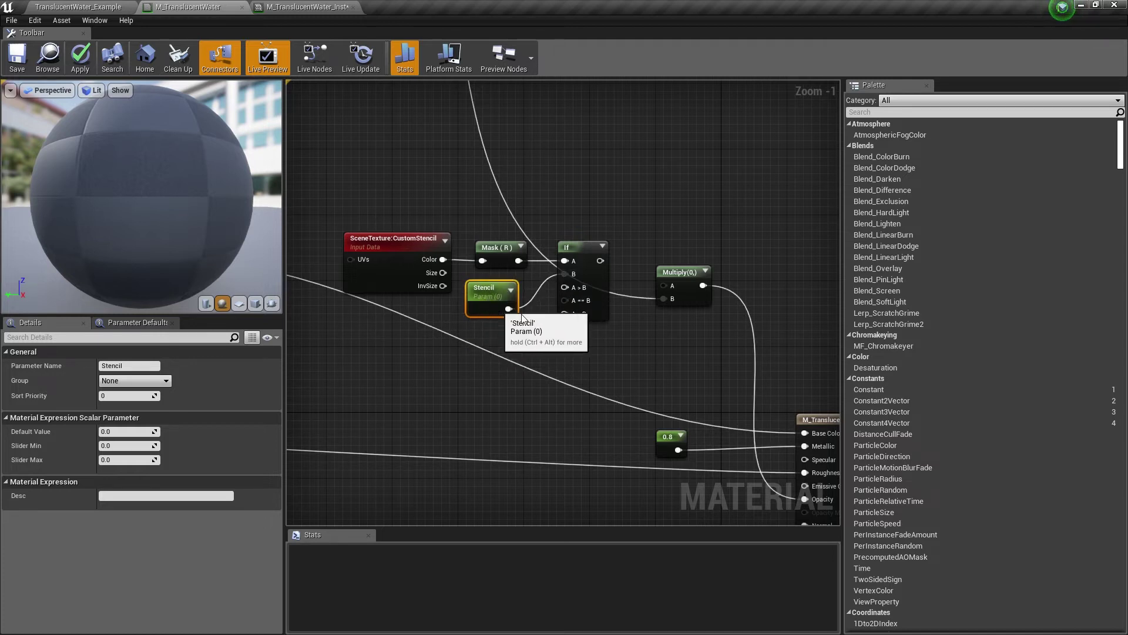
- Move the Multiply node farther from the If node, check its link to Opacity and select the Stencil parameter
drag(598, 276, 604, 278)
drag(689, 291, 721, 274)
right_drag(722, 273, 501, 182)
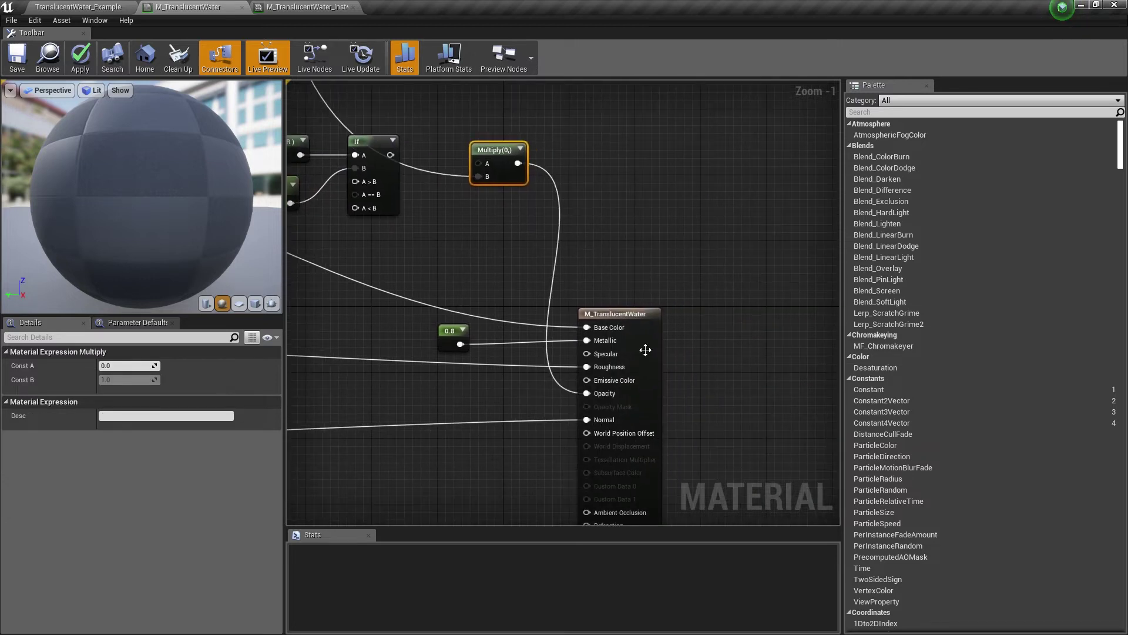
click(672, 345)
right_drag(460, 232, 642, 298)
drag(445, 254, 536, 235)
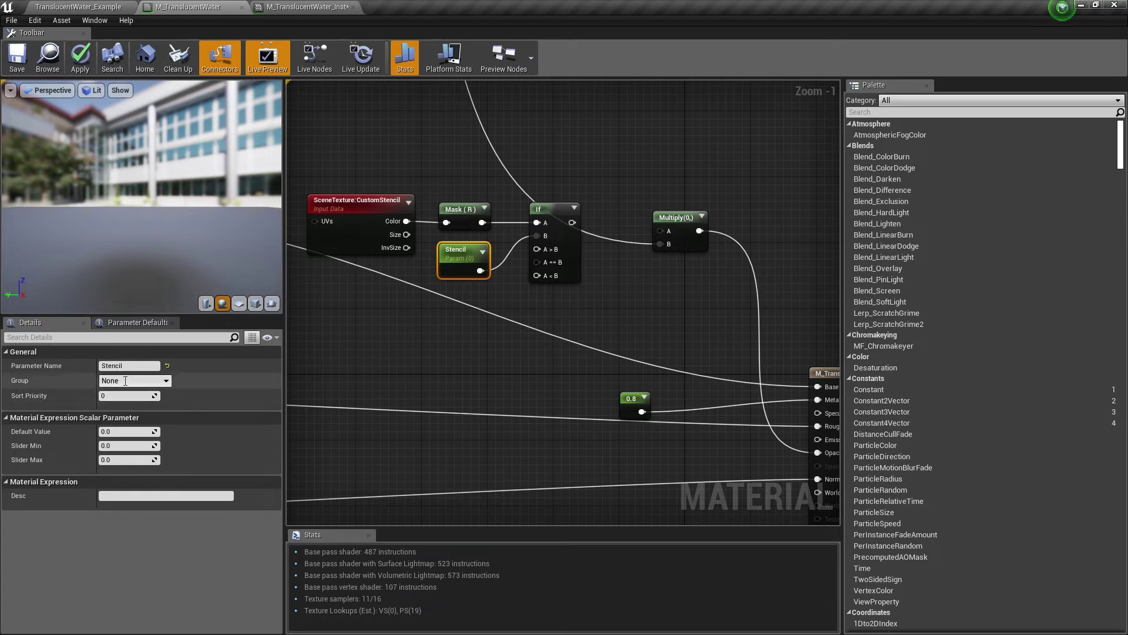
- Set the Stencil parameter's default value to 5
click(138, 435)
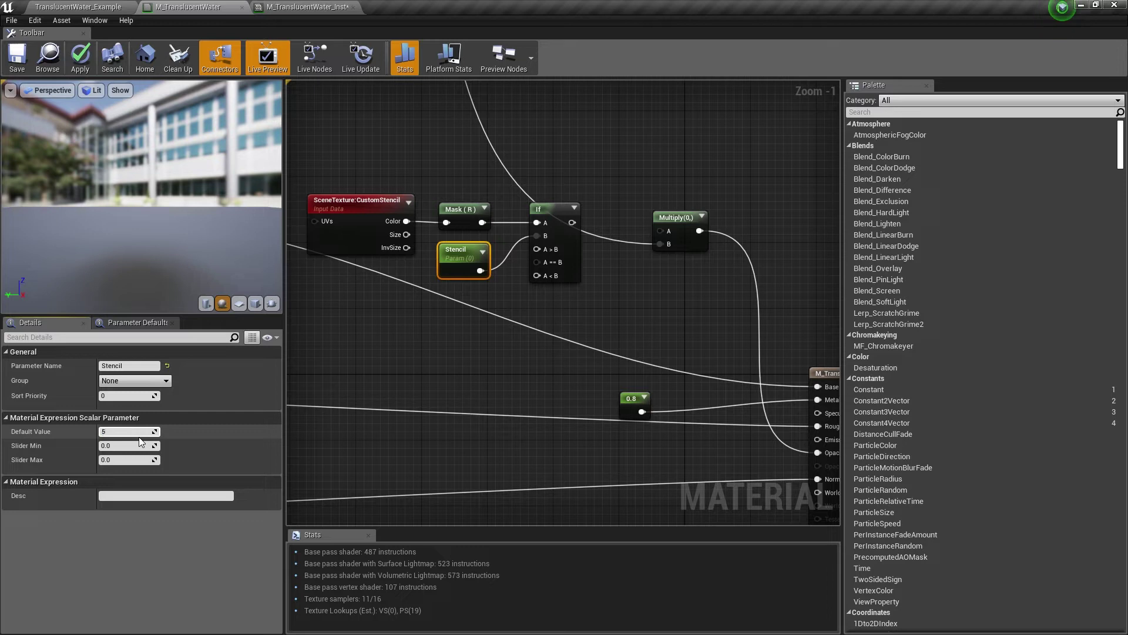
key(Return)
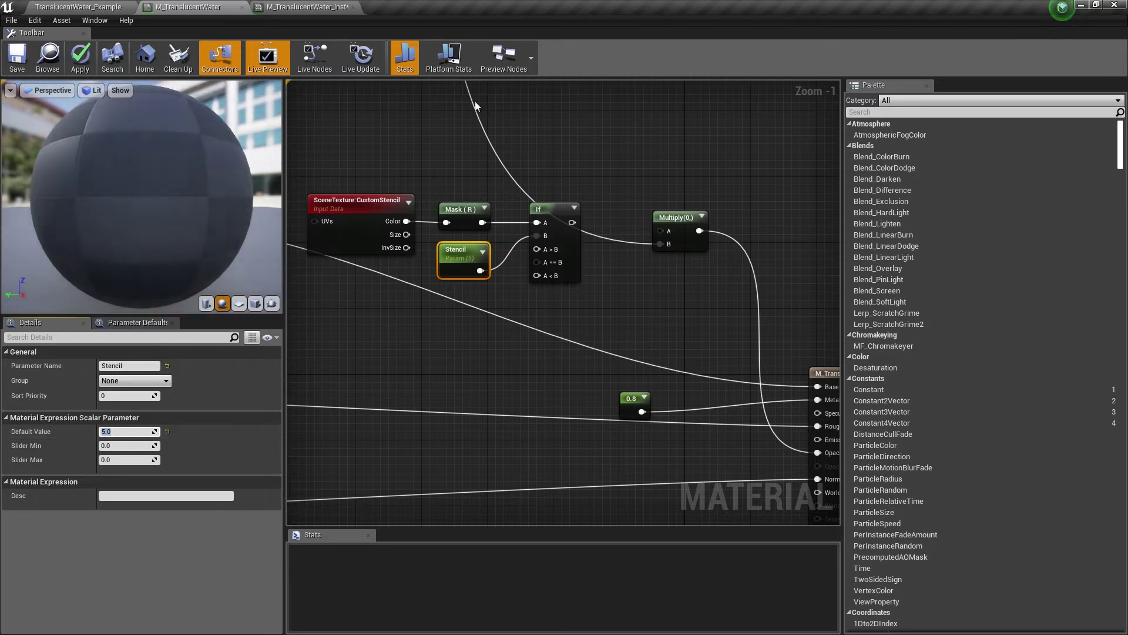
click(450, 259)
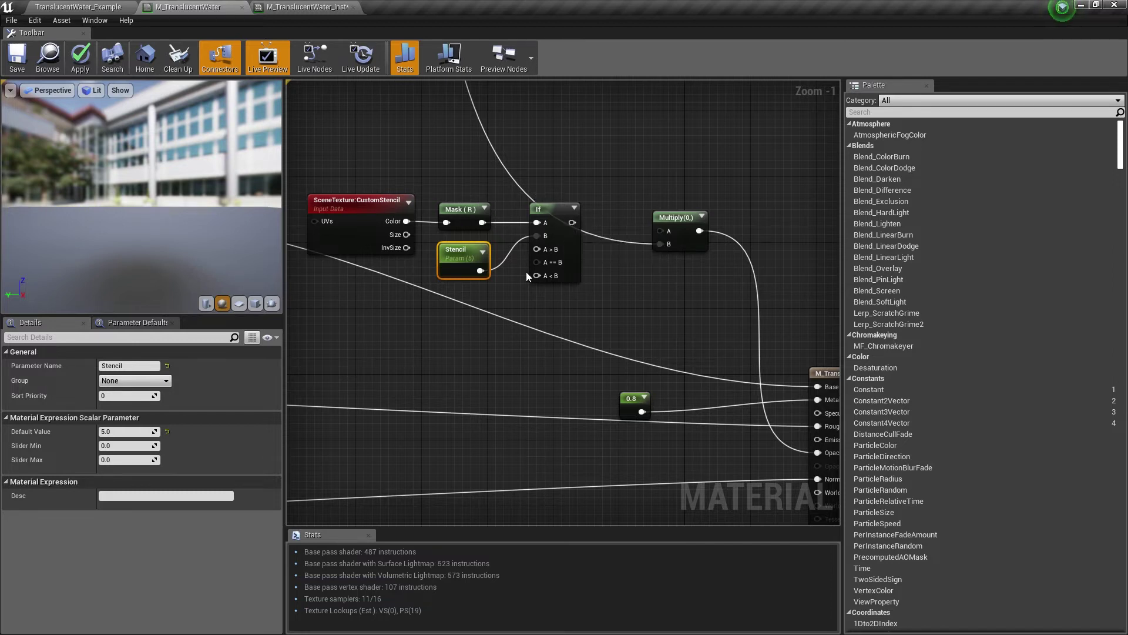
- Add a Constant node with value 0, connect it to the If node's A == B input and place it below Stencil
click(495, 295)
drag(512, 316, 537, 262)
drag(501, 309, 468, 306)
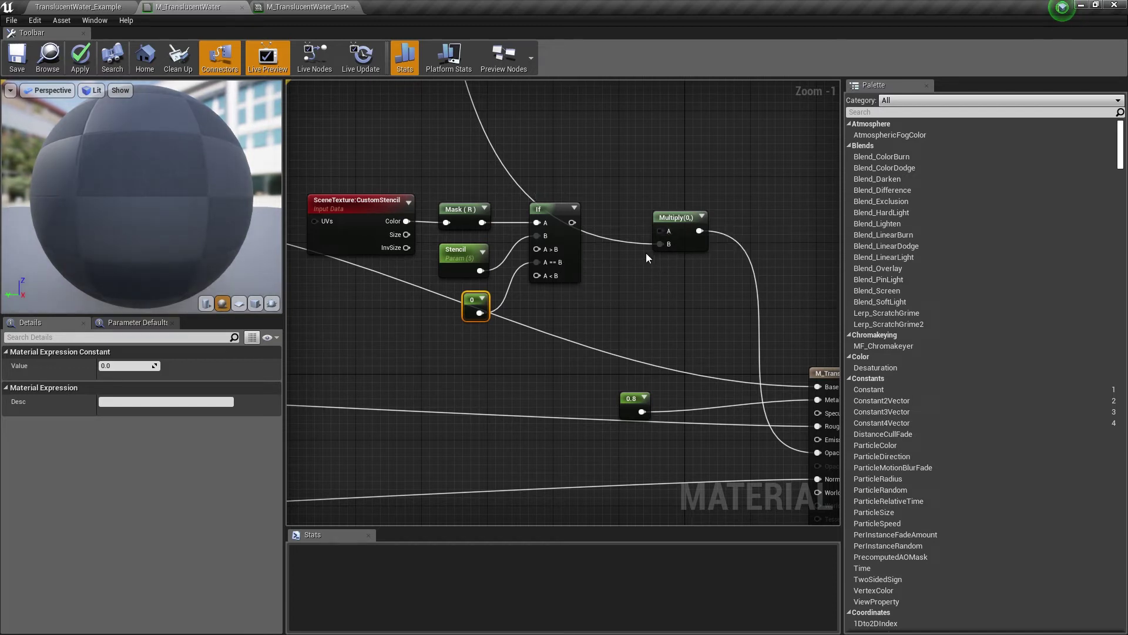
- Connect the If node's output to input A of the Multiply node and space out the 0 constant and the If node
drag(574, 222, 679, 234)
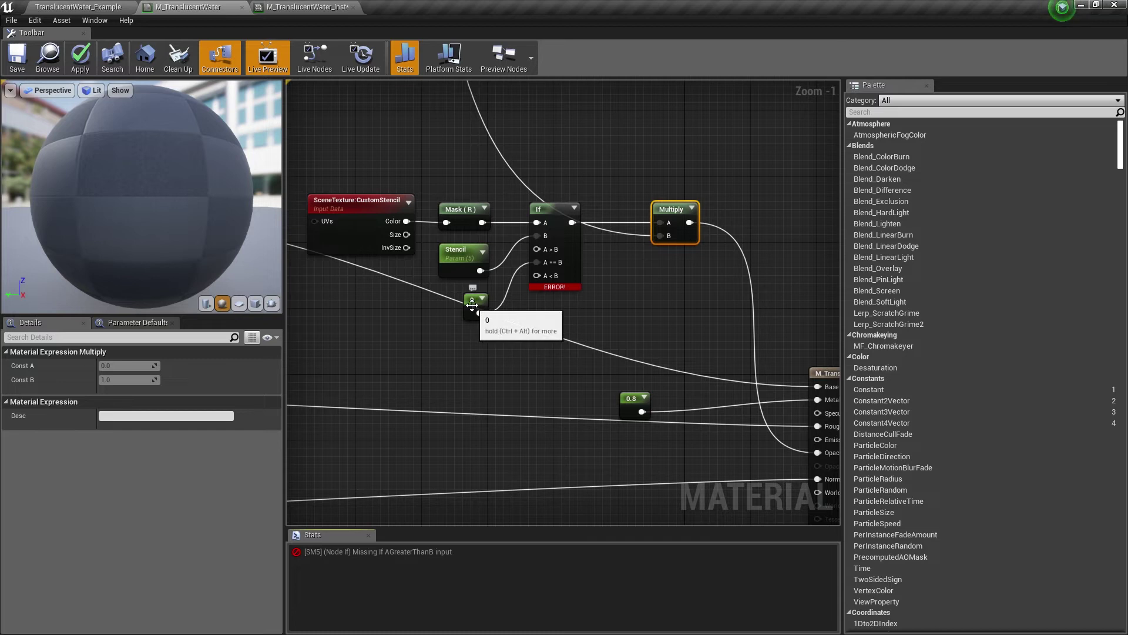
drag(474, 302, 456, 302)
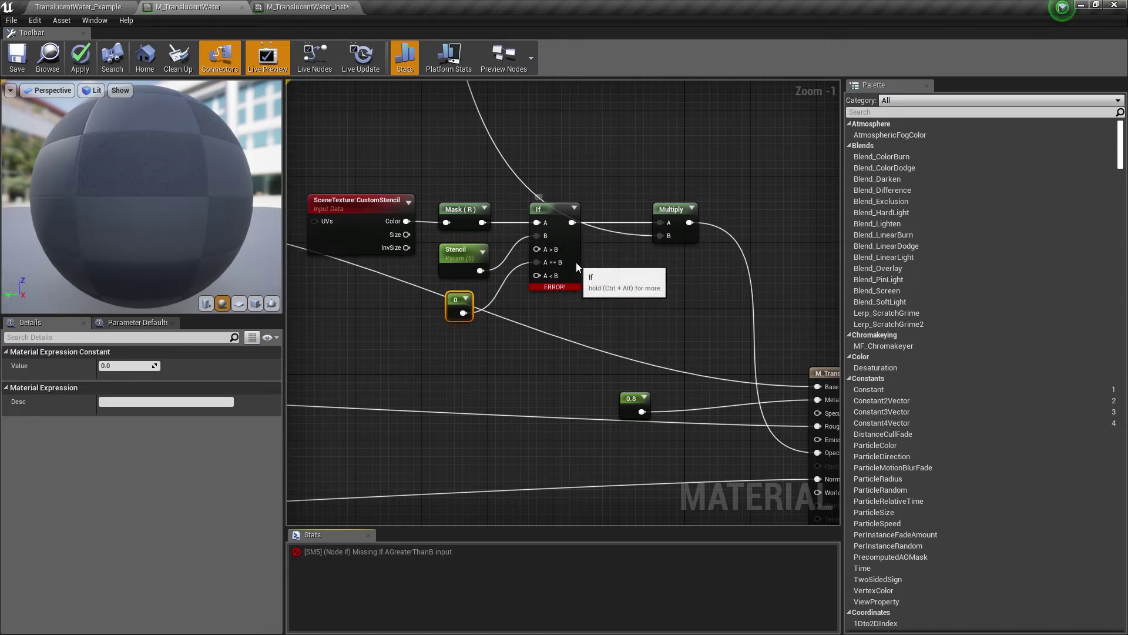
drag(576, 262, 590, 263)
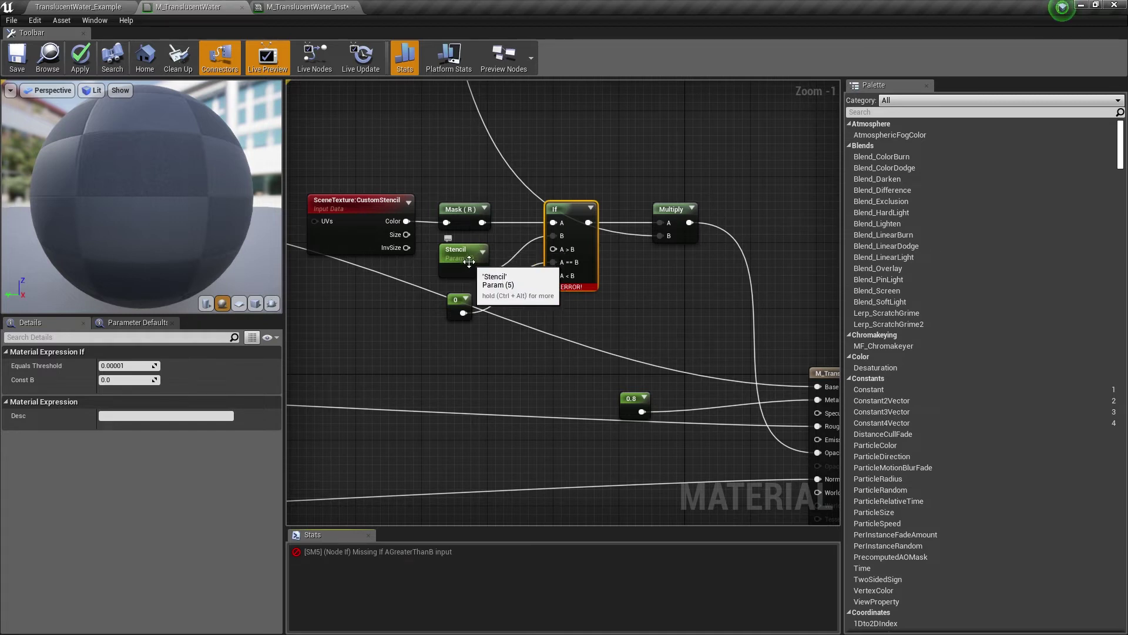
- Add a Constant node with value 1, connect it to the If node's A < B and A > B inputs, and save the material
click(453, 339)
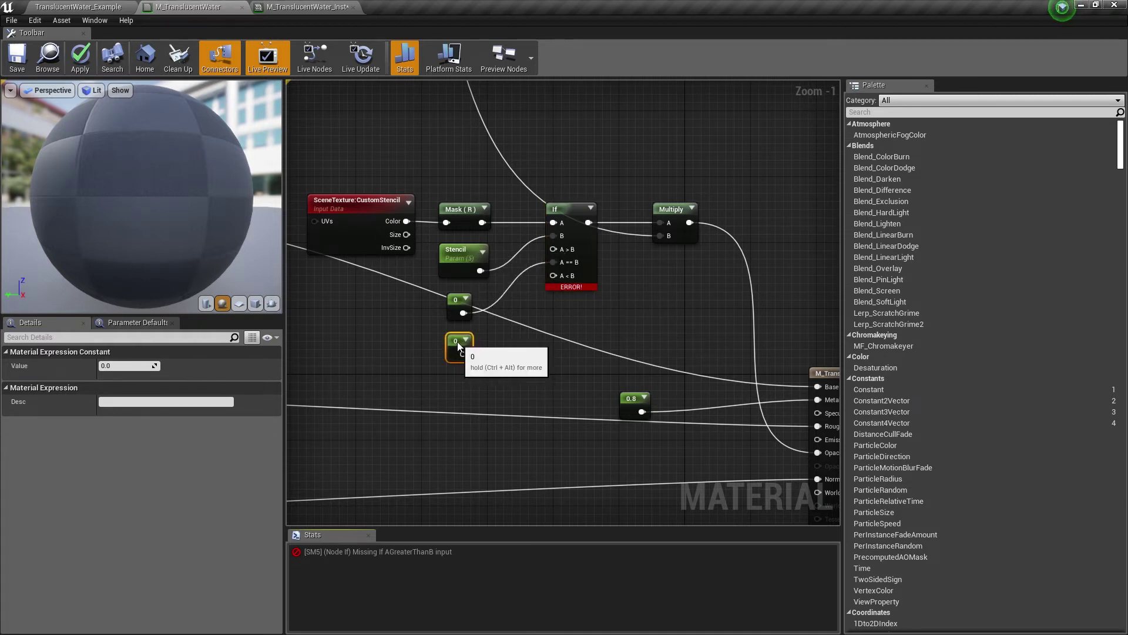
click(124, 365)
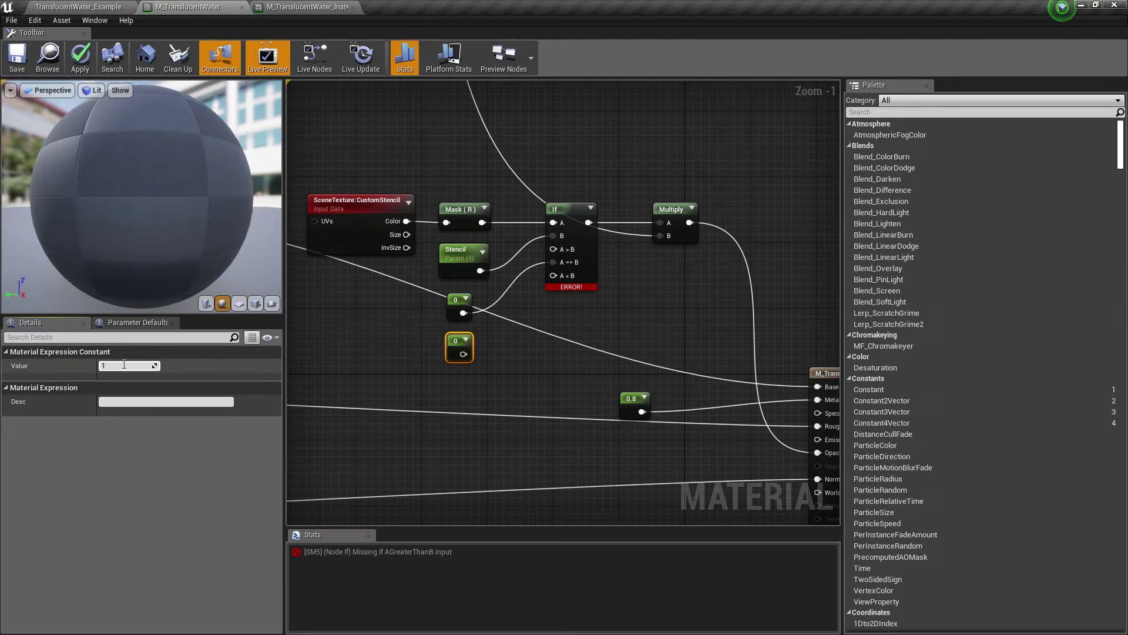
drag(463, 354, 548, 287)
drag(463, 354, 557, 249)
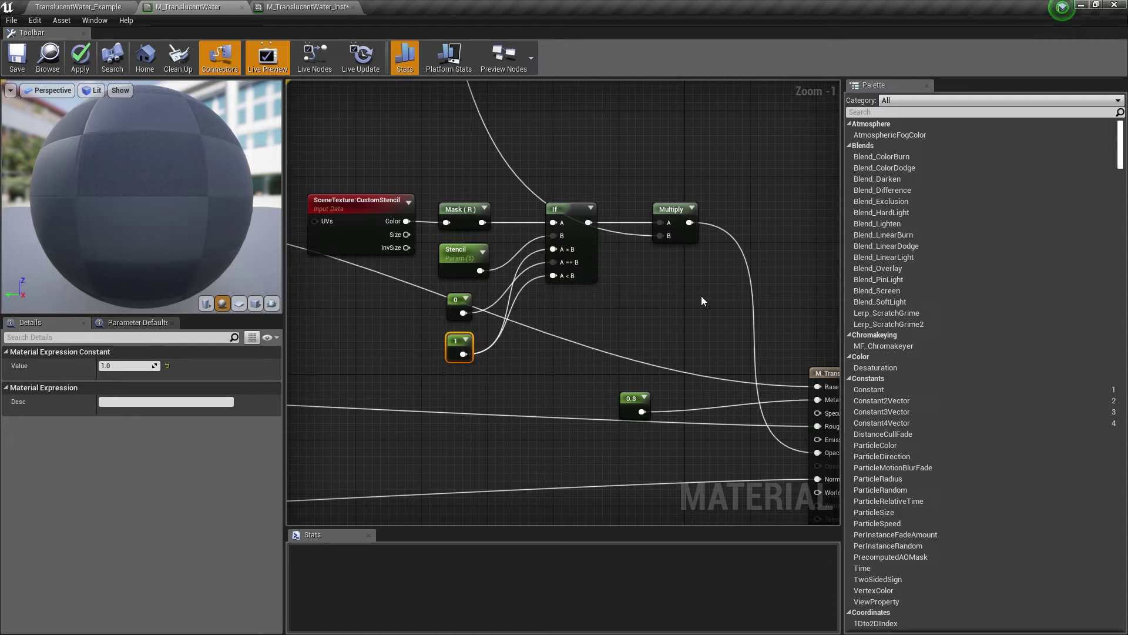
right_drag(653, 305, 573, 285)
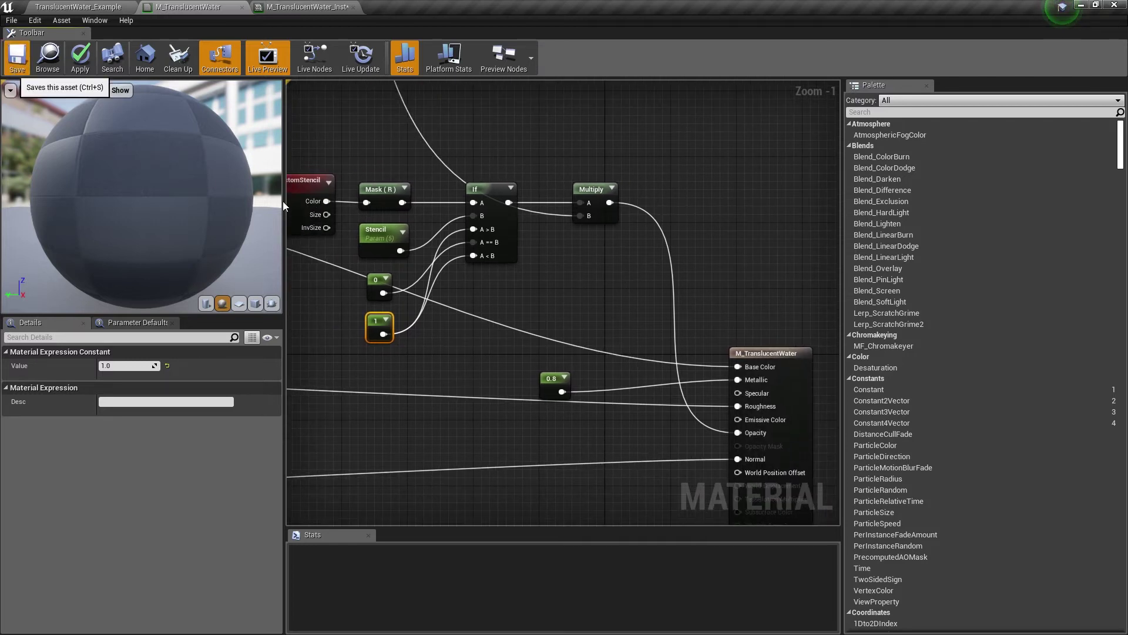
- Return to the TranslucentWater_Example level, select the cone actor and enlarge the area showing its details
click(79, 7)
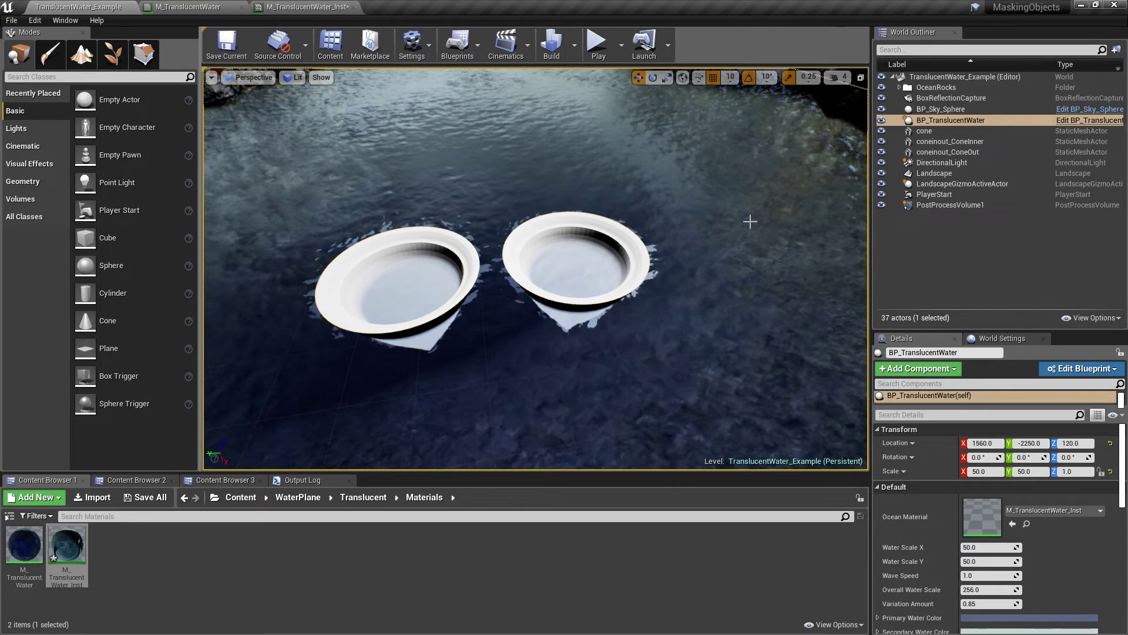
click(943, 133)
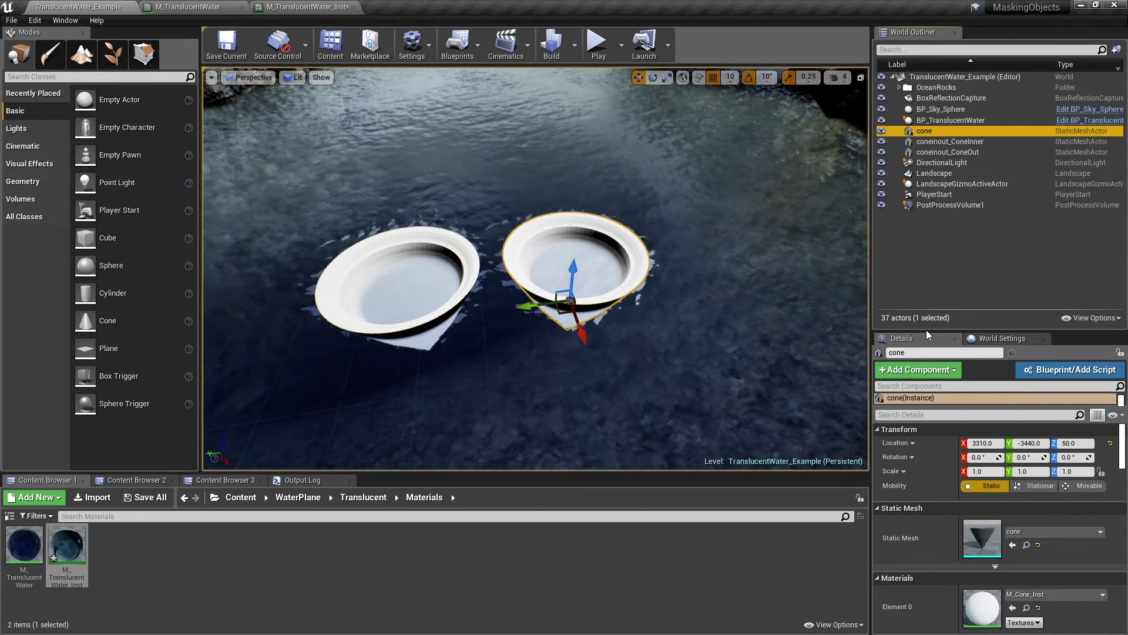
drag(927, 332, 927, 242)
scroll(779, 347, down, 3)
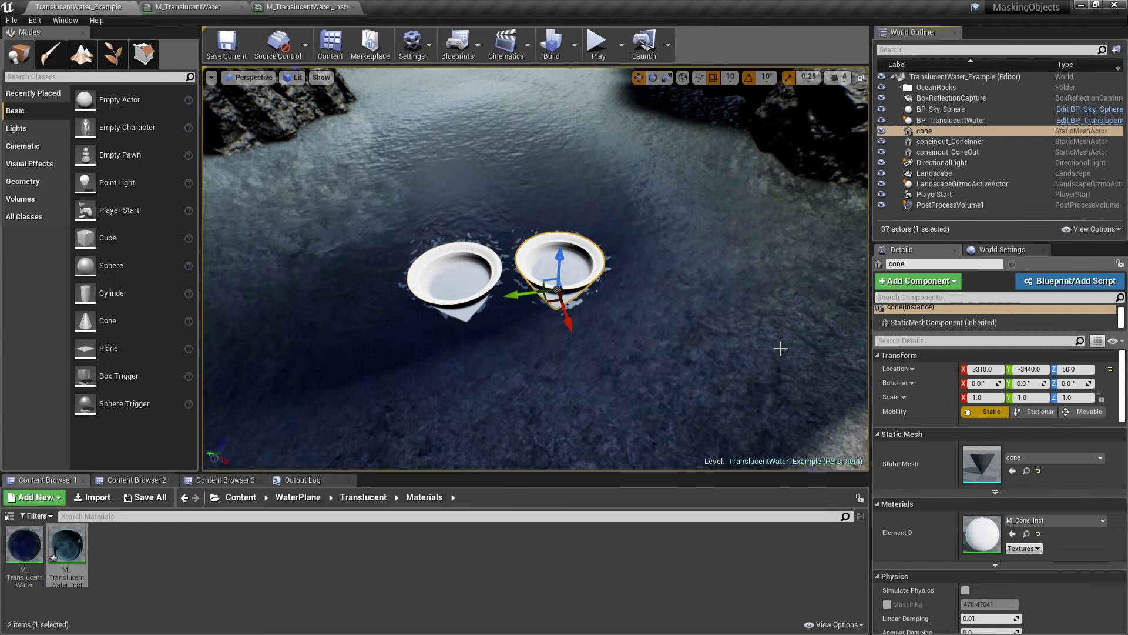
scroll(780, 348, up, 2)
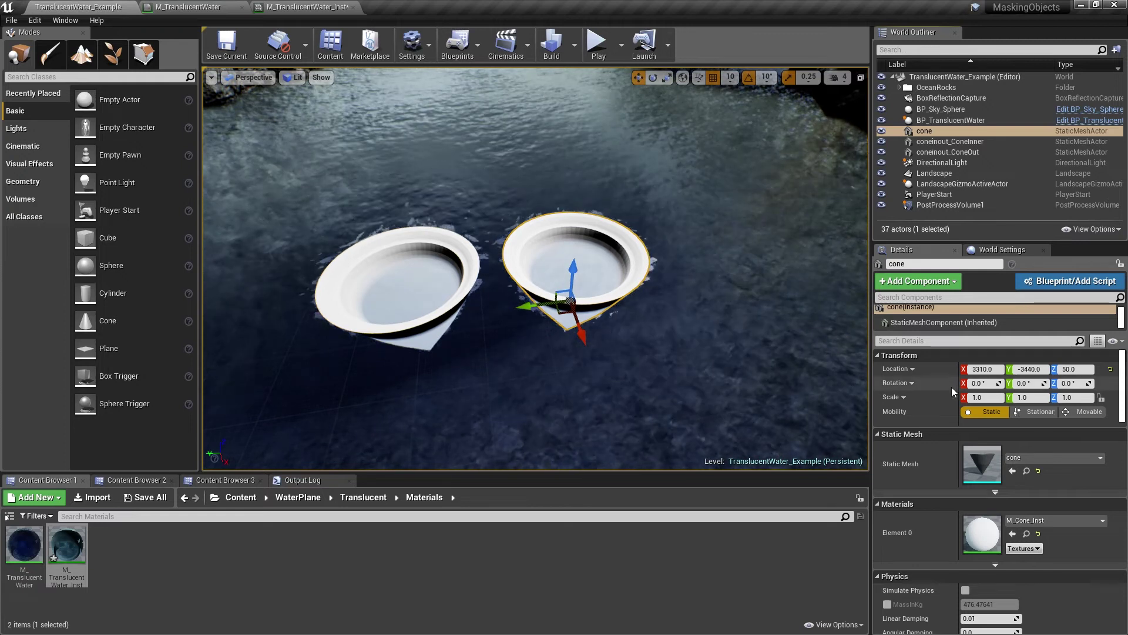
- Show the root Content folder's assets, widen the property name column and enable Render CustomDepth Pass for the cone
scroll(951, 387, down, 3)
scroll(956, 448, down, 3)
scroll(961, 457, down, 9)
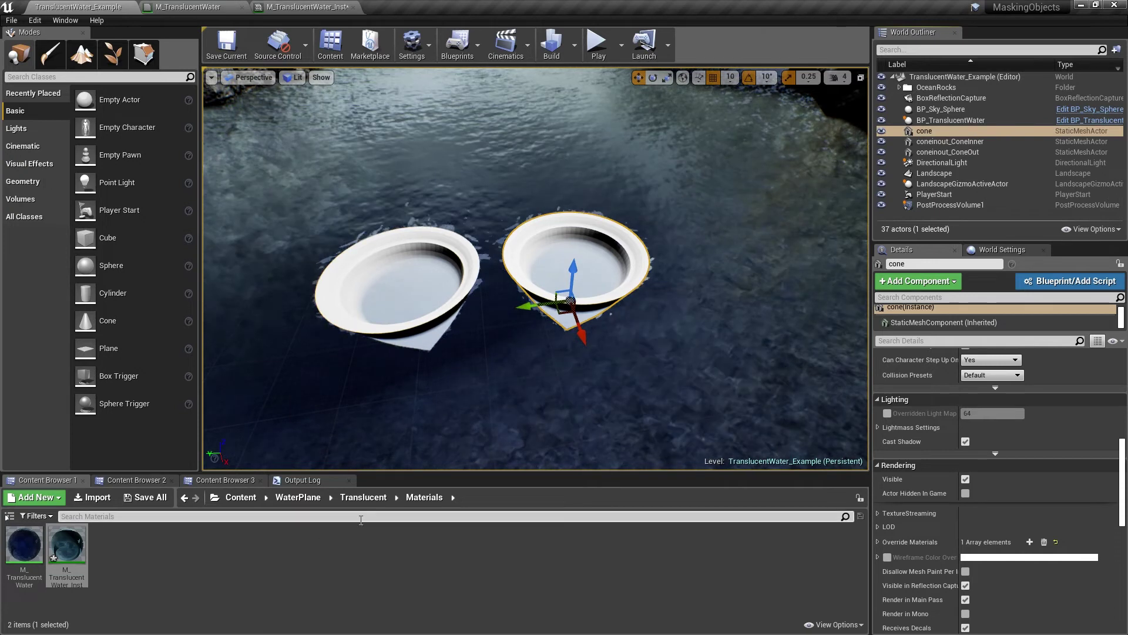
click(241, 497)
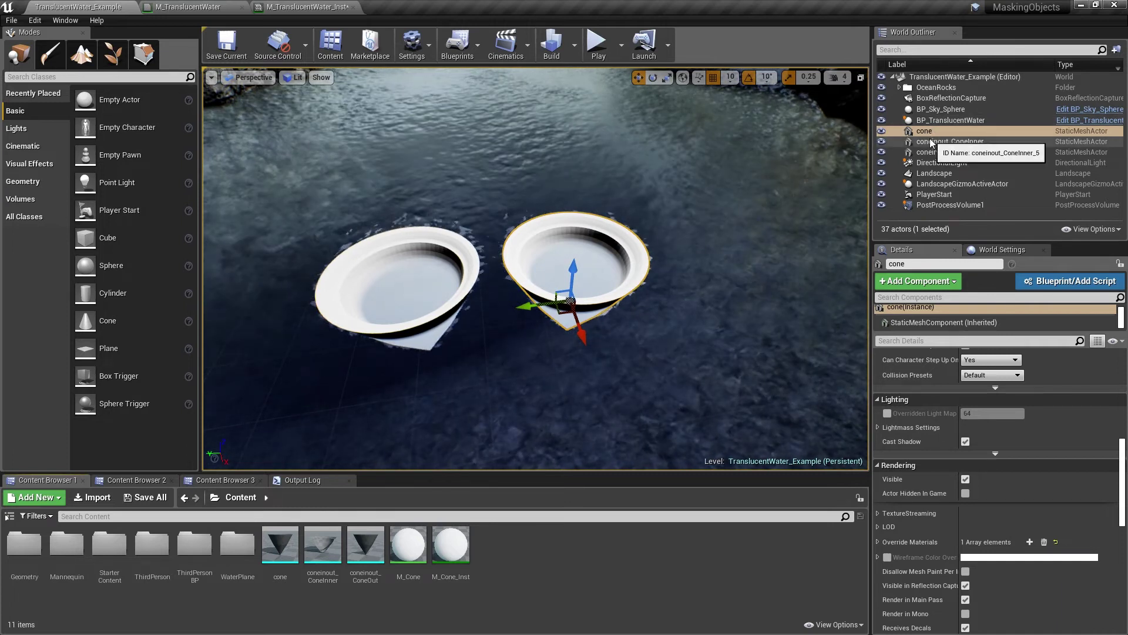
scroll(978, 481, down, 7)
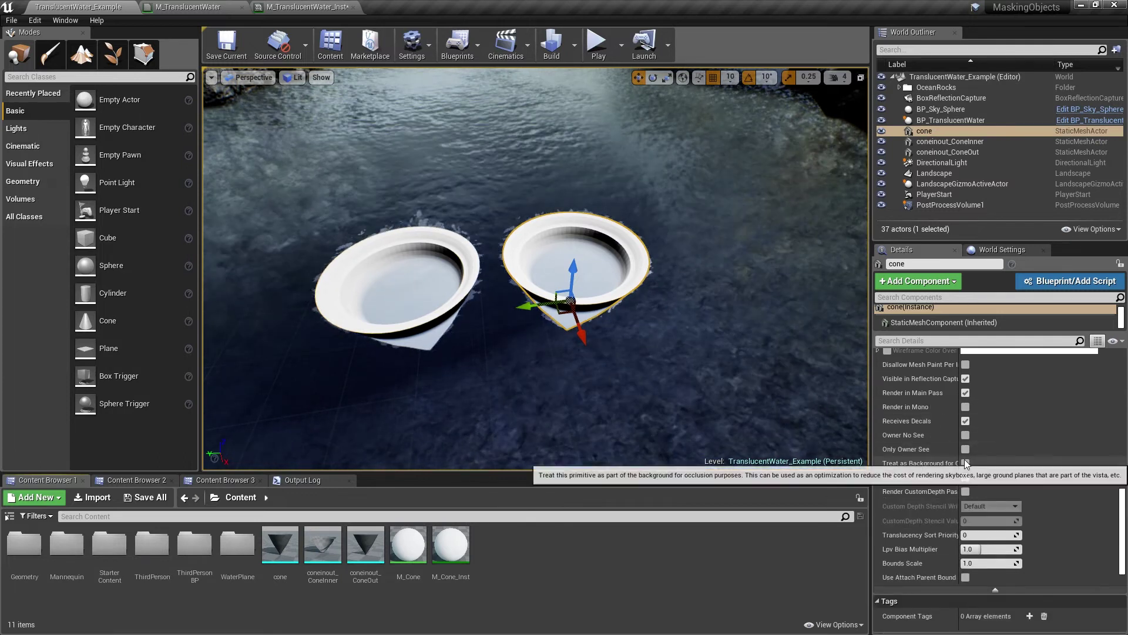
drag(961, 449, 988, 449)
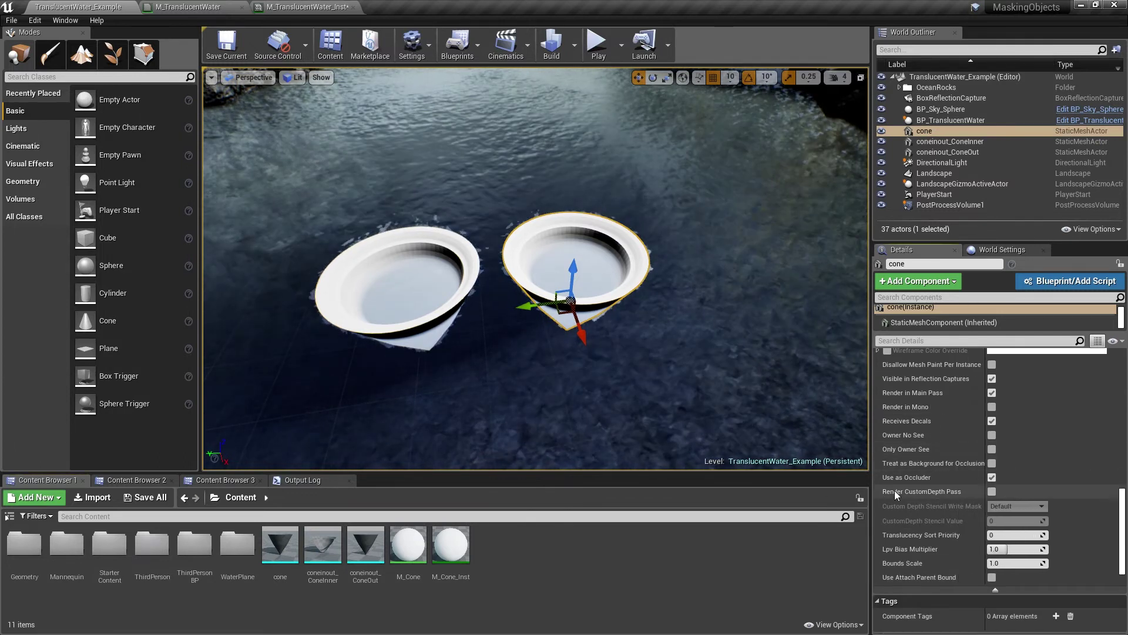
click(994, 492)
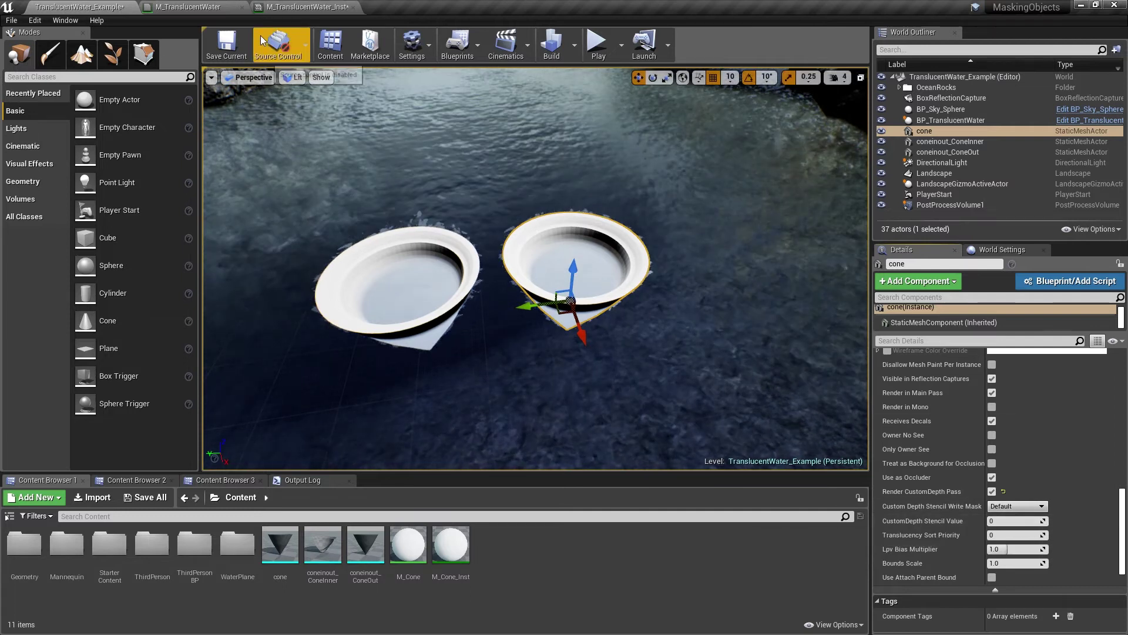
- Check the Stencil parameter in the water material and set the cone's CustomDepth Stencil Value to 5
click(194, 7)
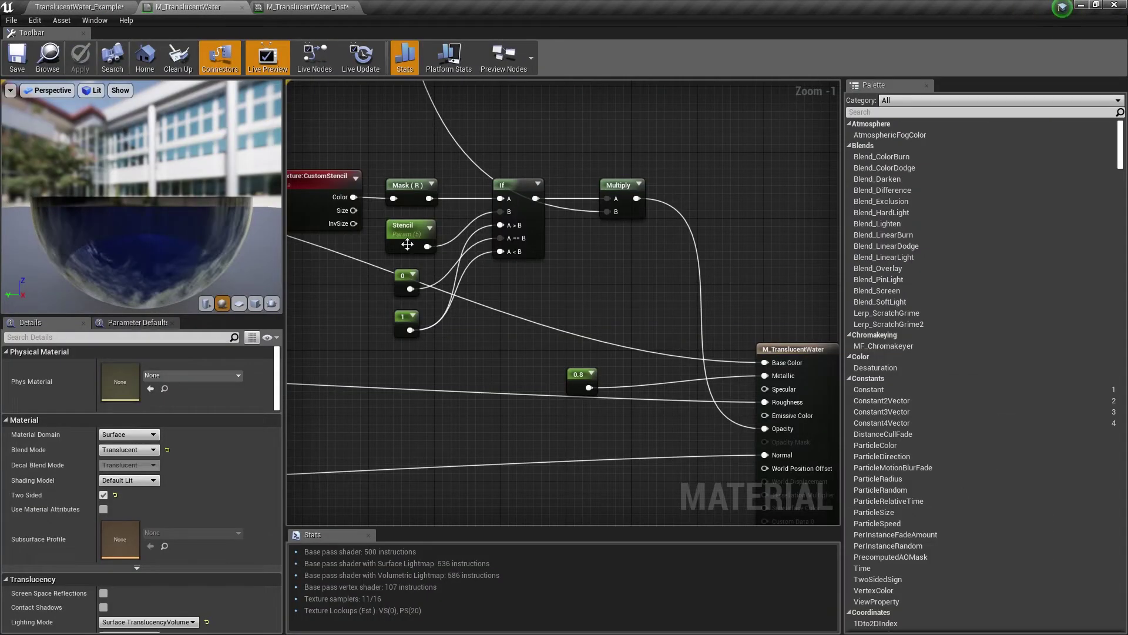
click(92, 8)
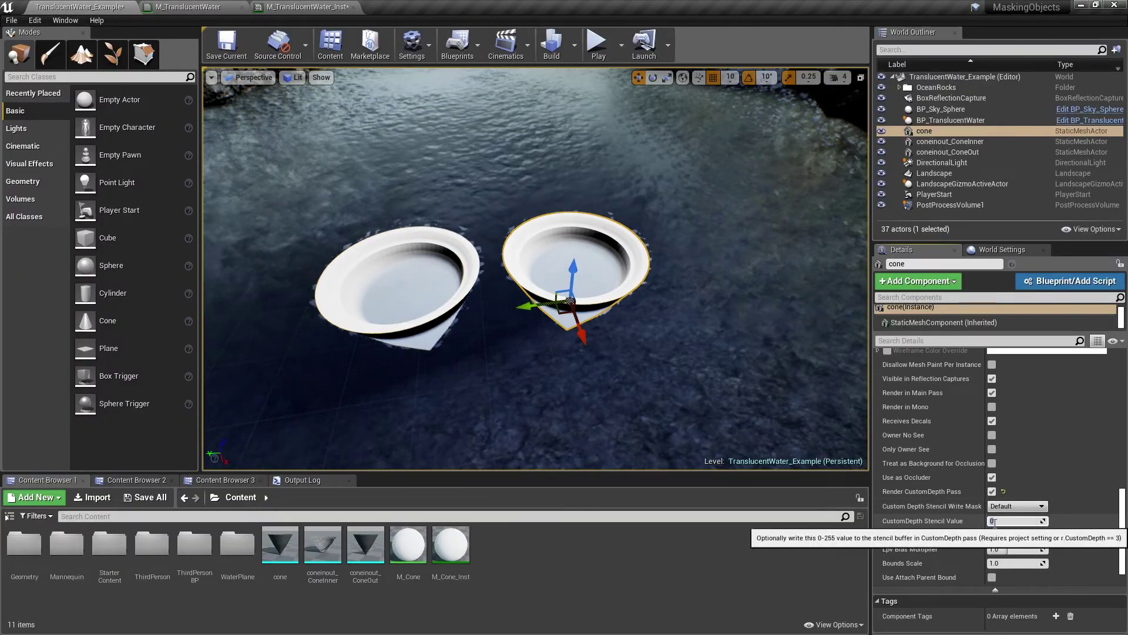
click(1012, 520)
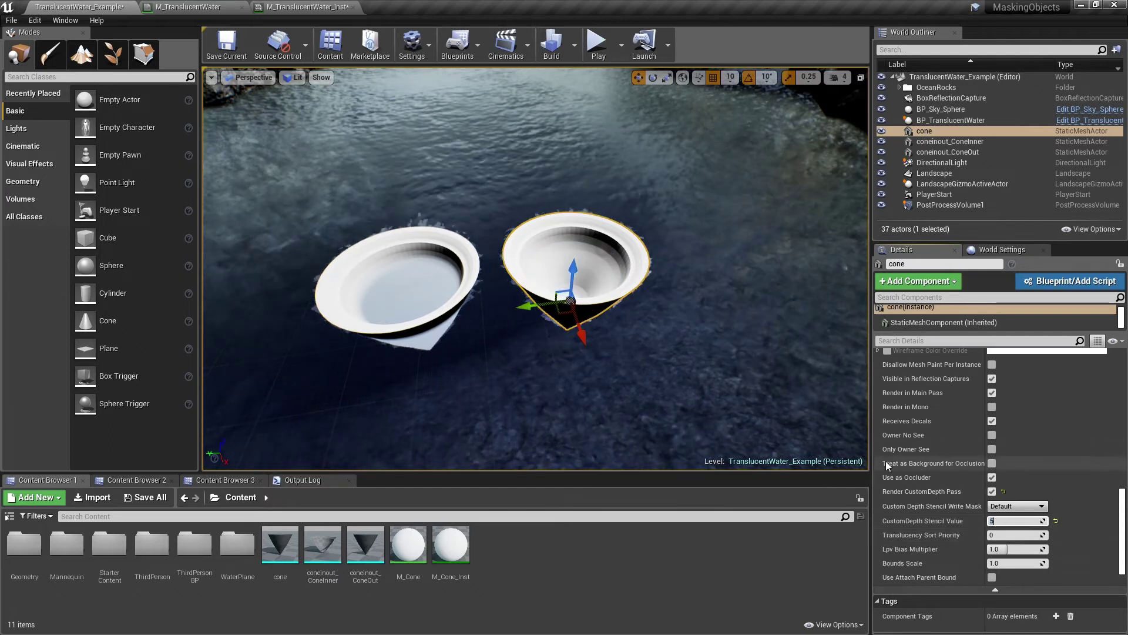
click(1002, 520)
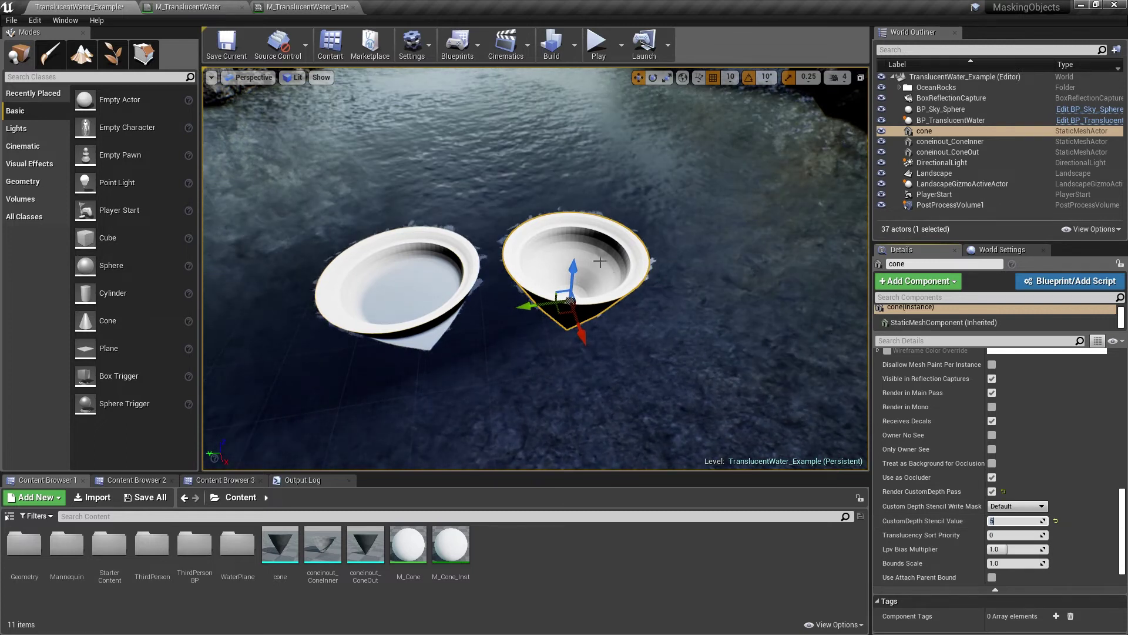
- Examine the water masking inside and around both cones in the level from far away and close up
key(s)
right_drag(730, 261, 734, 305)
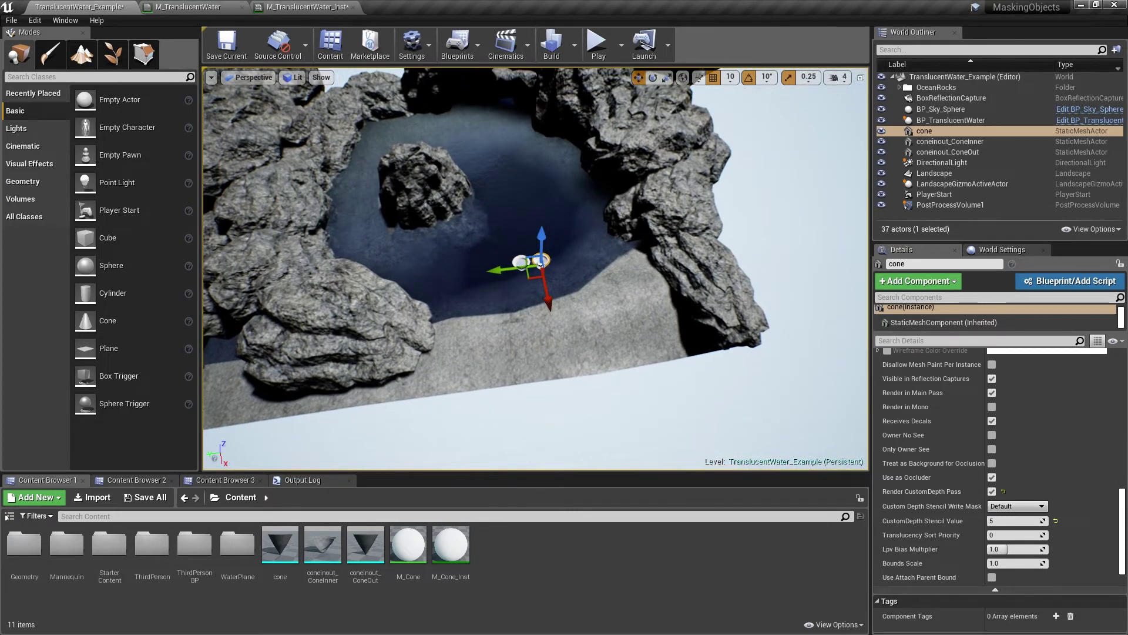
click(730, 260)
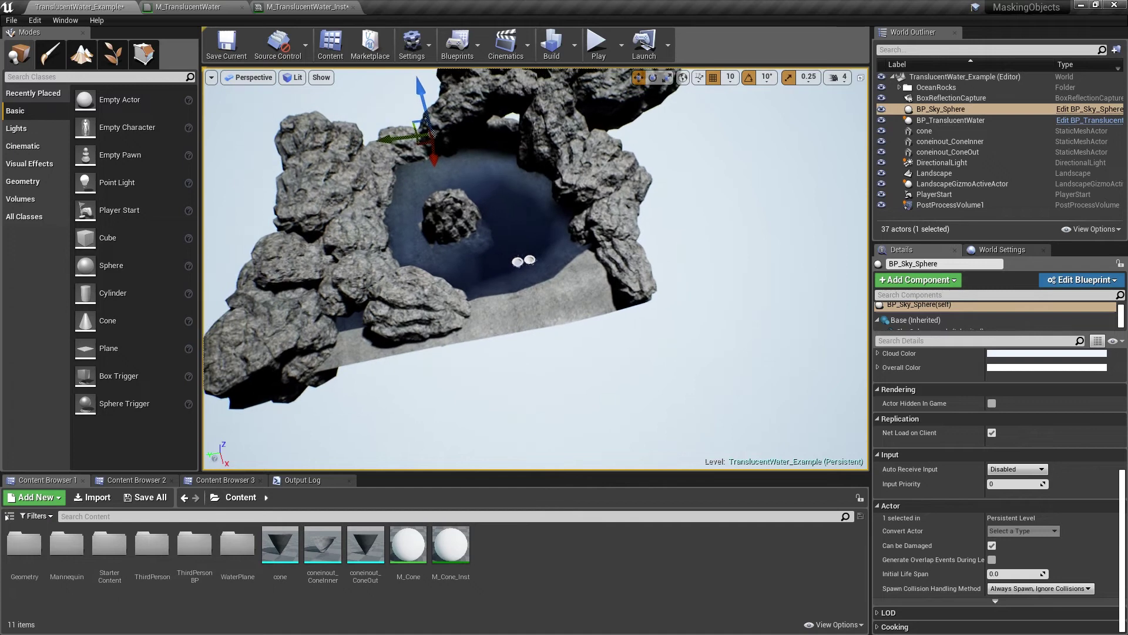
key(w)
right_drag(730, 261, 726, 259)
key(s)
key(w)
right_drag(622, 287, 621, 287)
key(w)
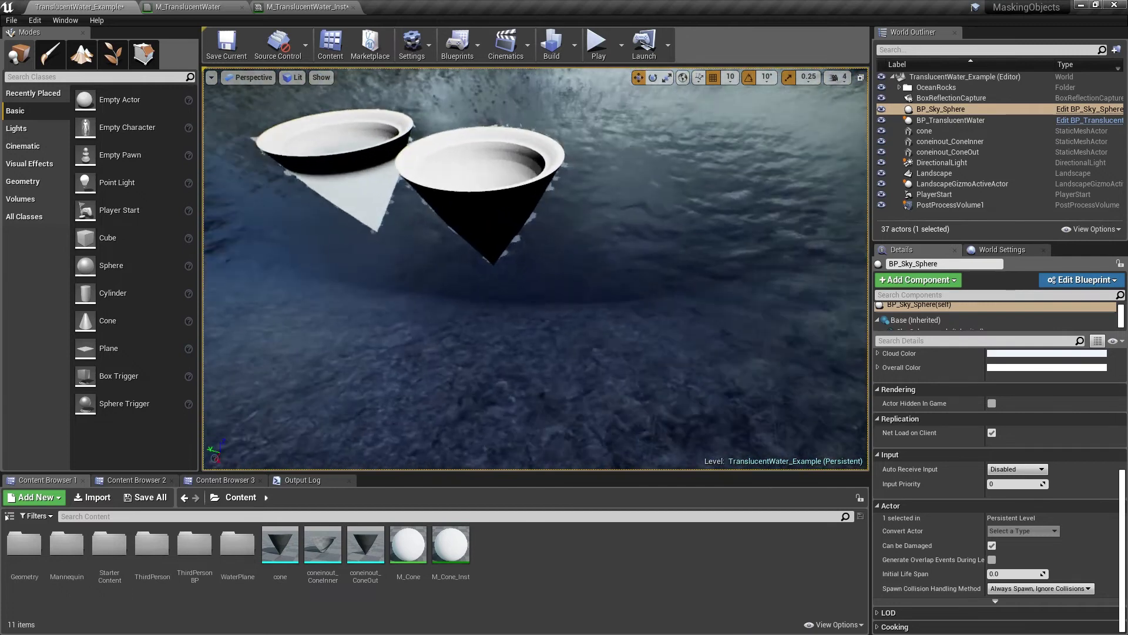
mouse_move(571, 225)
right_down()
mouse_move(517, 224)
mouse_move(571, 225)
right_up()
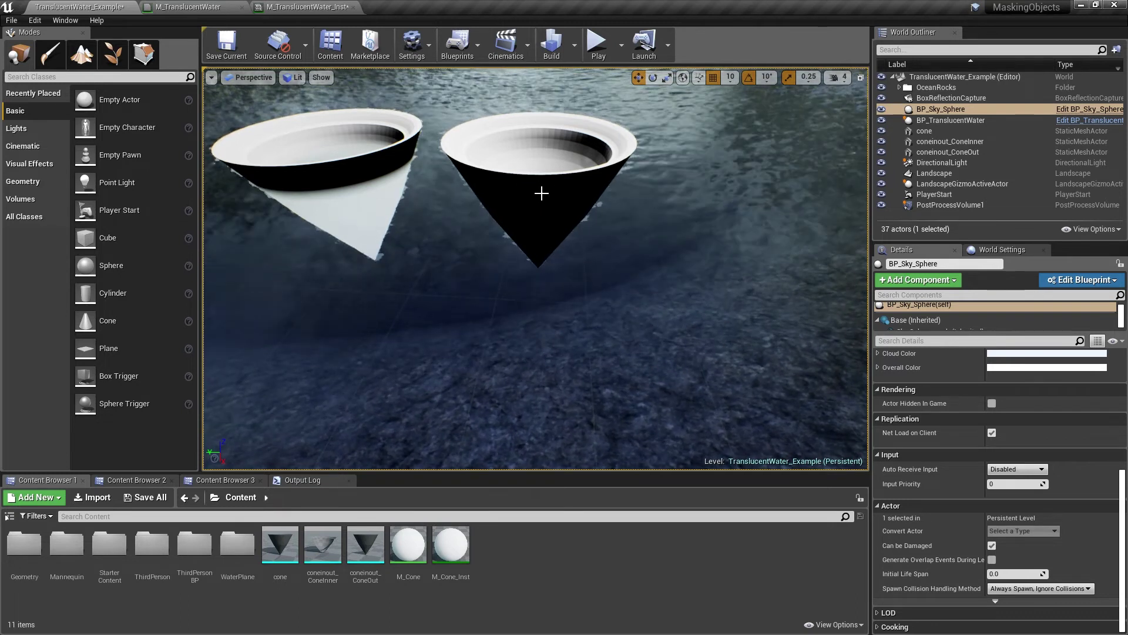
mouse_move(561, 194)
right_down()
mouse_move(559, 159)
mouse_move(565, 216)
right_up()
key(w)
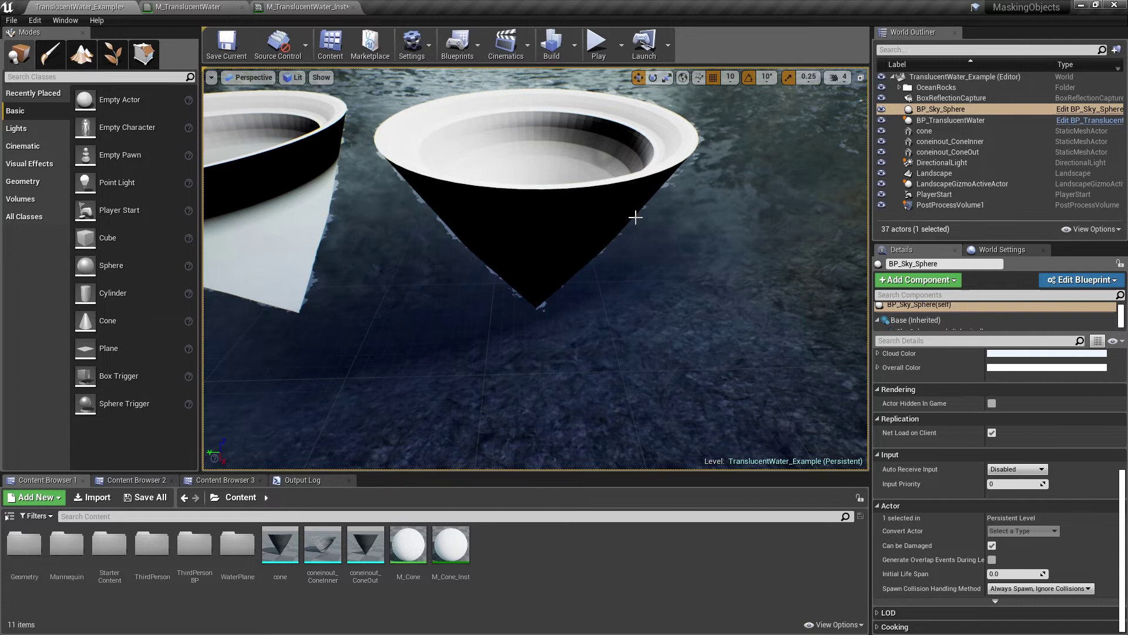
key(s)
mouse_move(594, 200)
right_down()
mouse_move(597, 218)
mouse_move(586, 217)
mouse_move(594, 201)
right_up()
key(w)
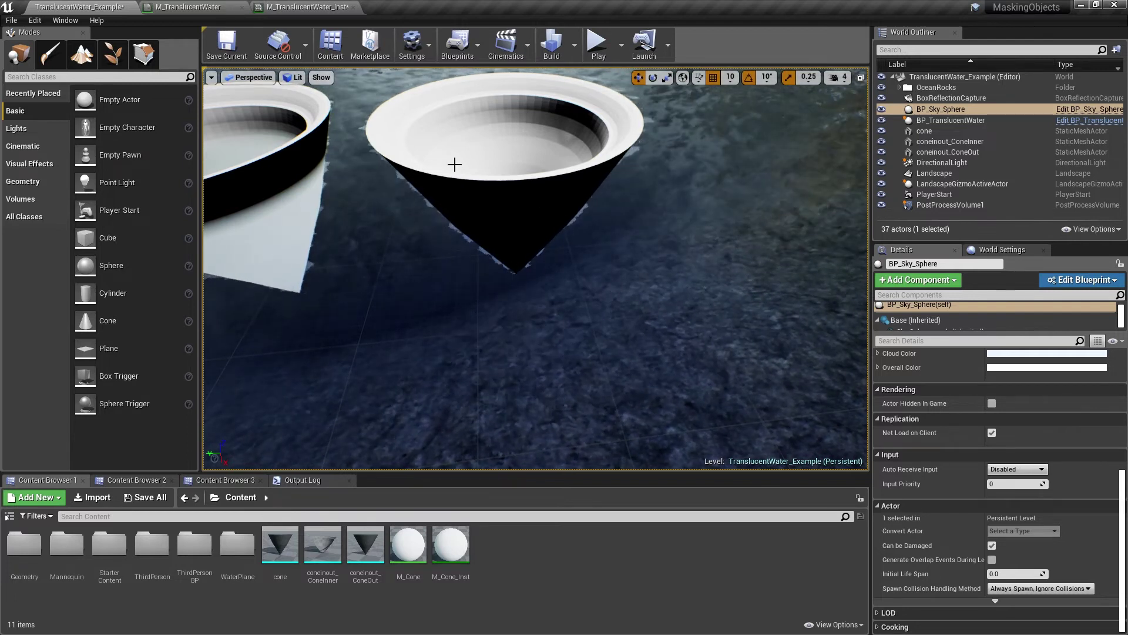
right_drag(544, 224, 464, 224)
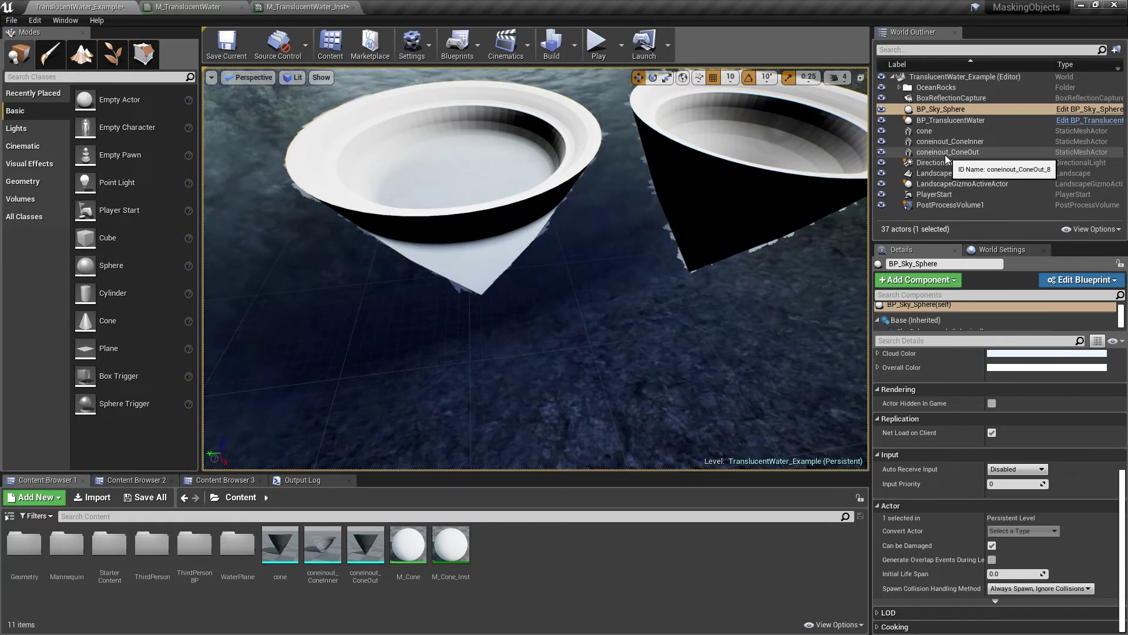
- Enable Render CustomDepth Pass for coneinout_ConeInner and set its CustomDepth Stencil Value to 5
click(982, 142)
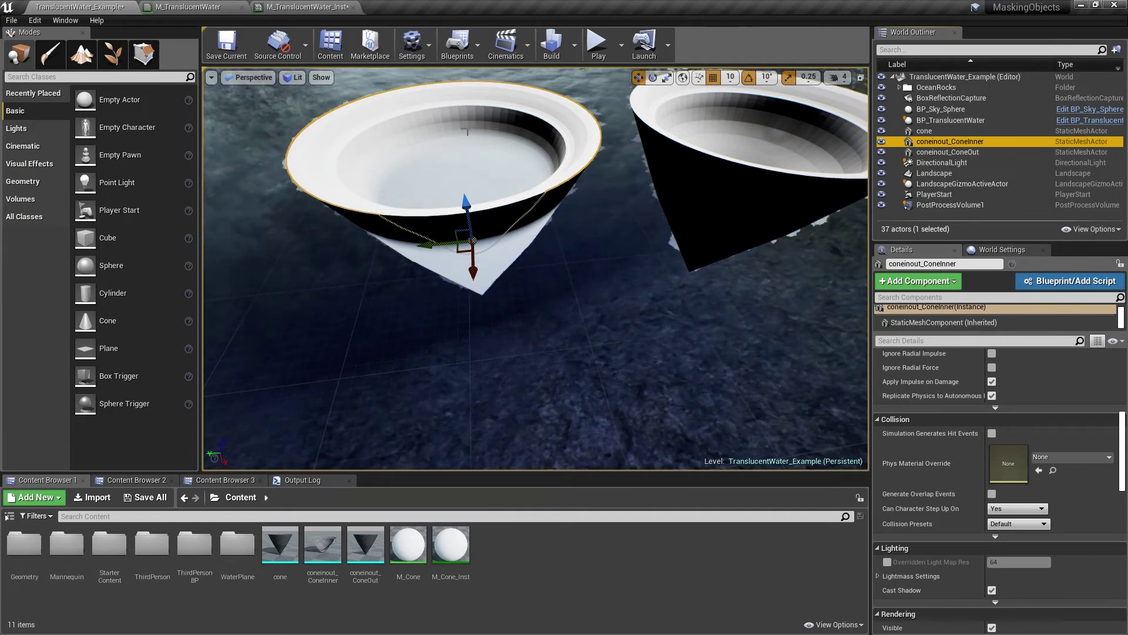
scroll(978, 430, down, 2)
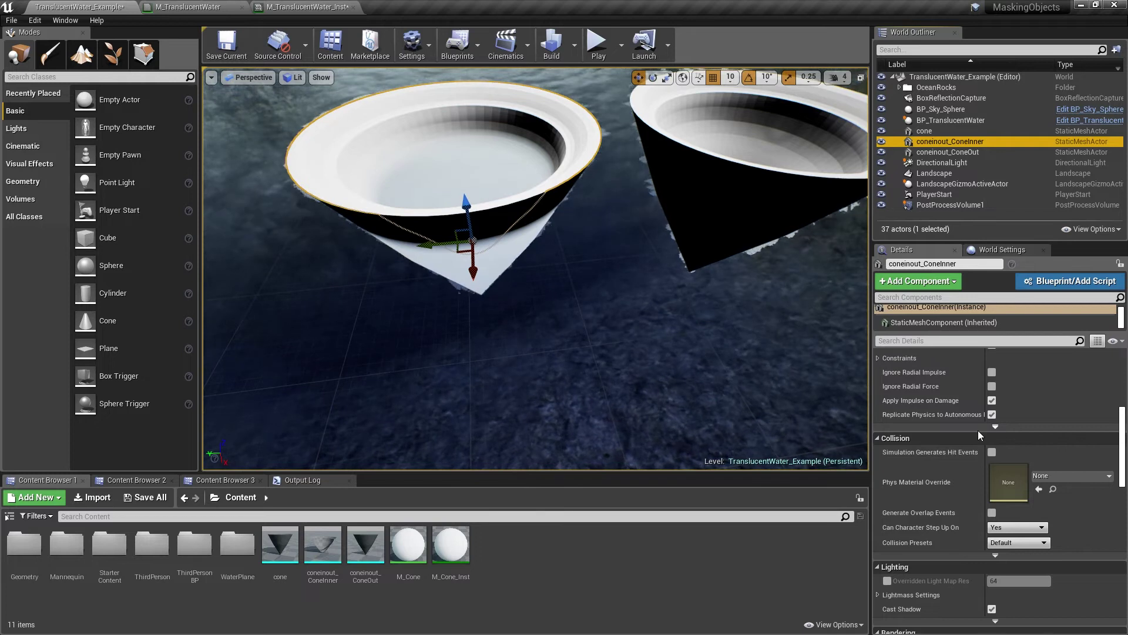
scroll(978, 430, down, 3)
scroll(978, 431, down, 5)
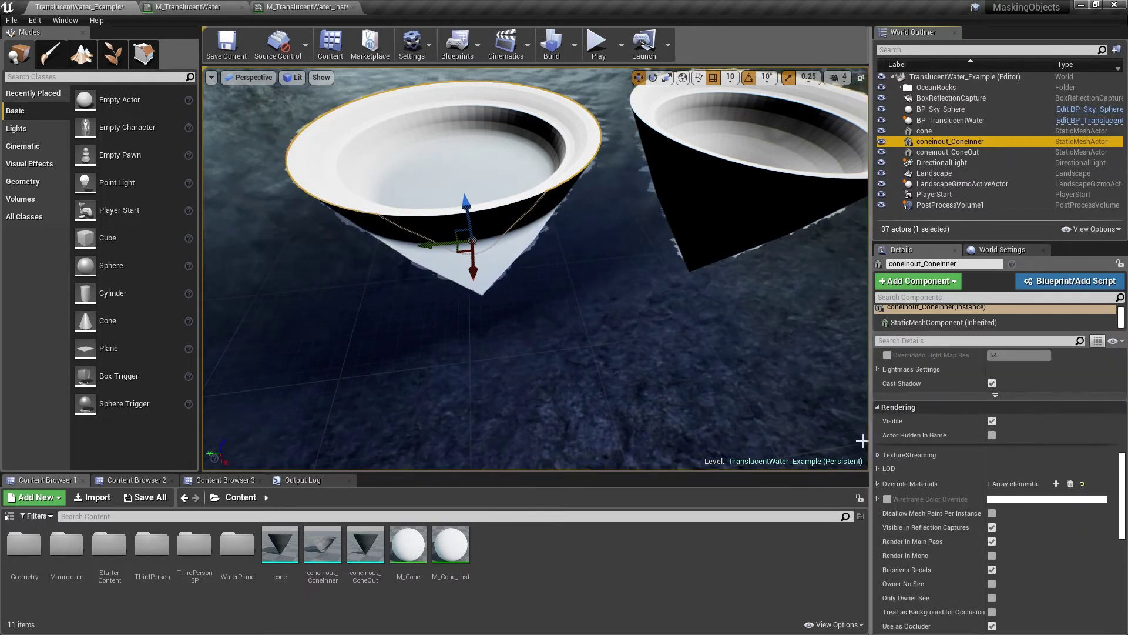
scroll(938, 473, down, 1)
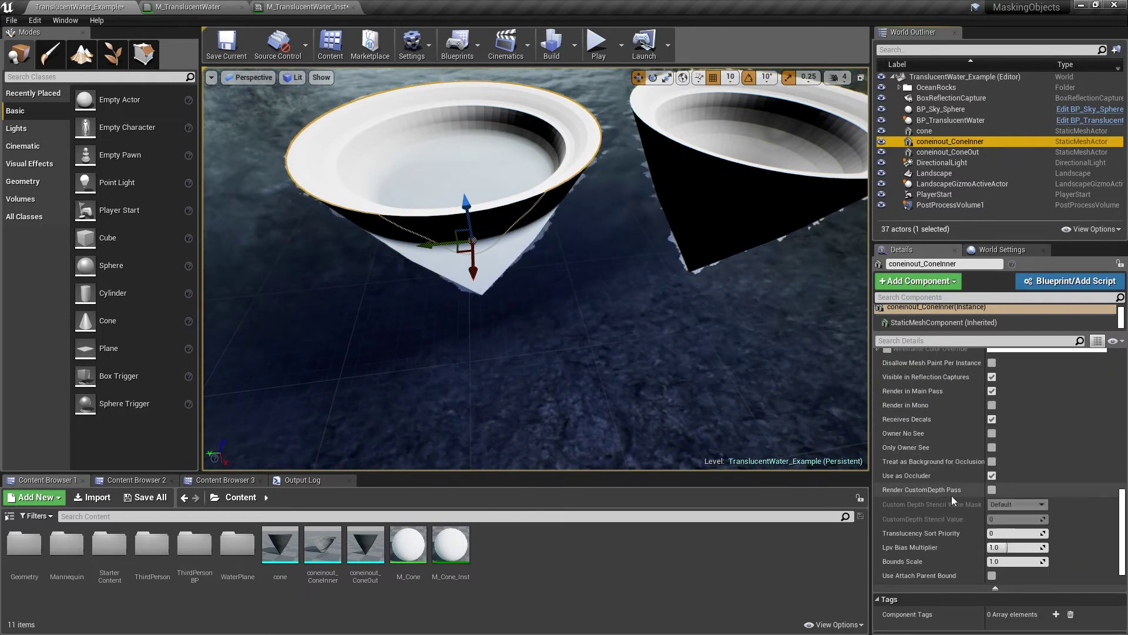
click(993, 491)
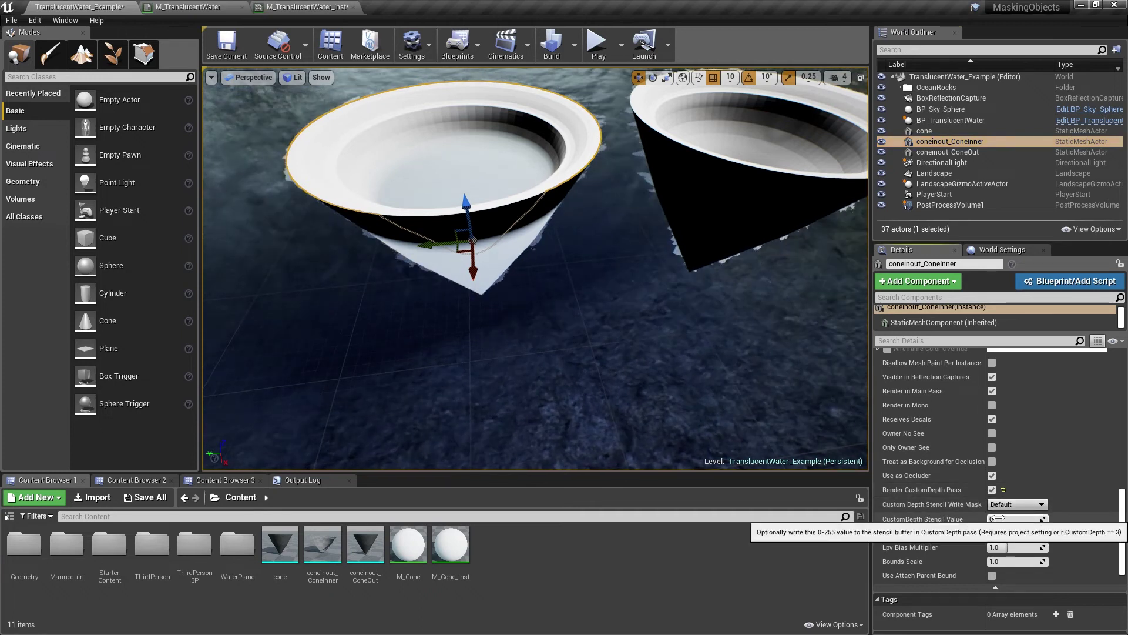
text(5)
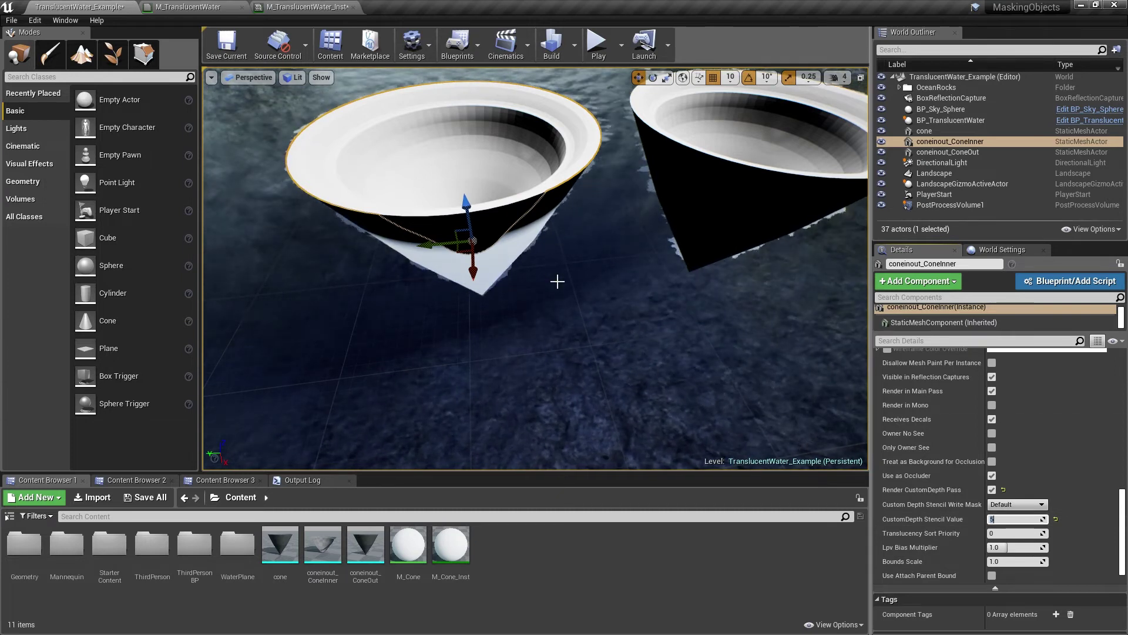
click(574, 294)
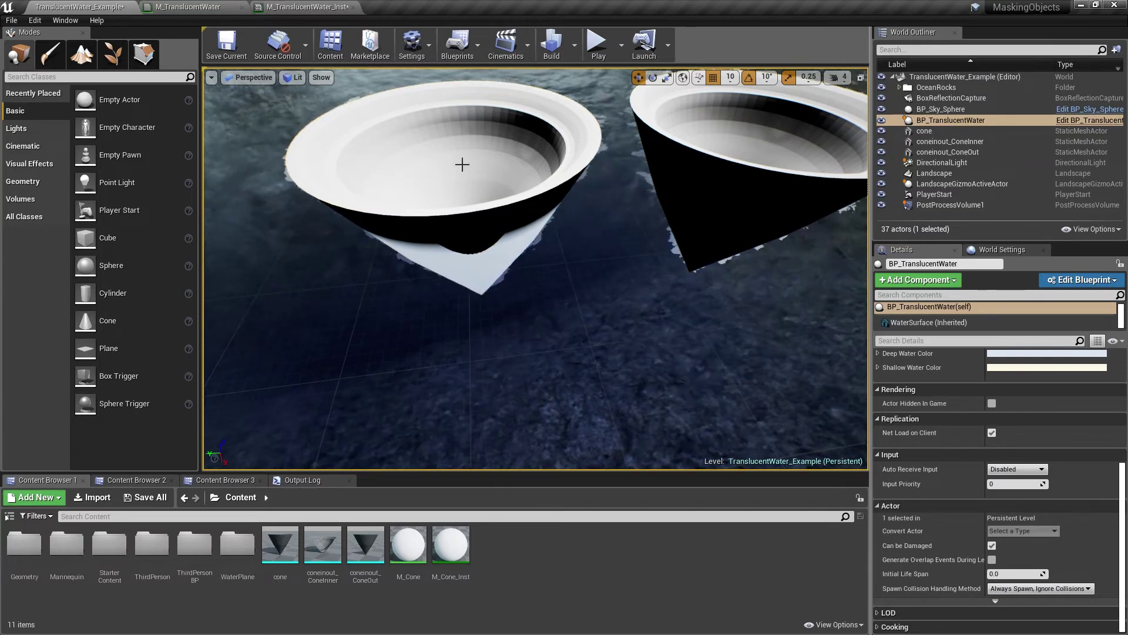
- Examine the water masking around the two-part cone, highlighting its outer and inner meshes in turn
right_drag(504, 166, 473, 118)
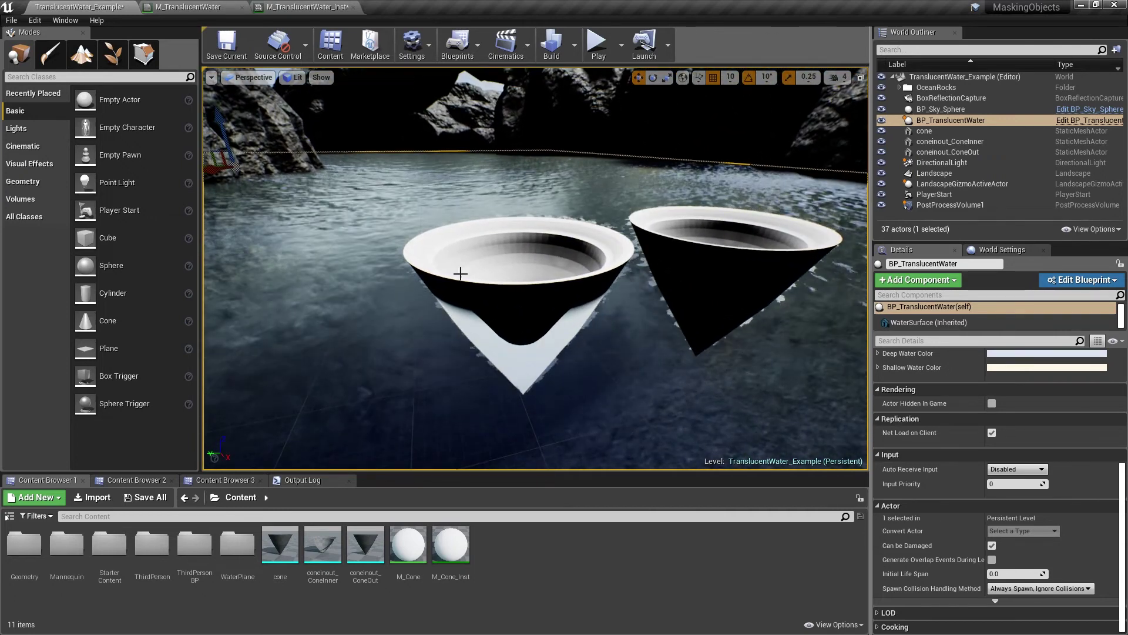
scroll(516, 271, up, 3)
scroll(512, 233, down, 1)
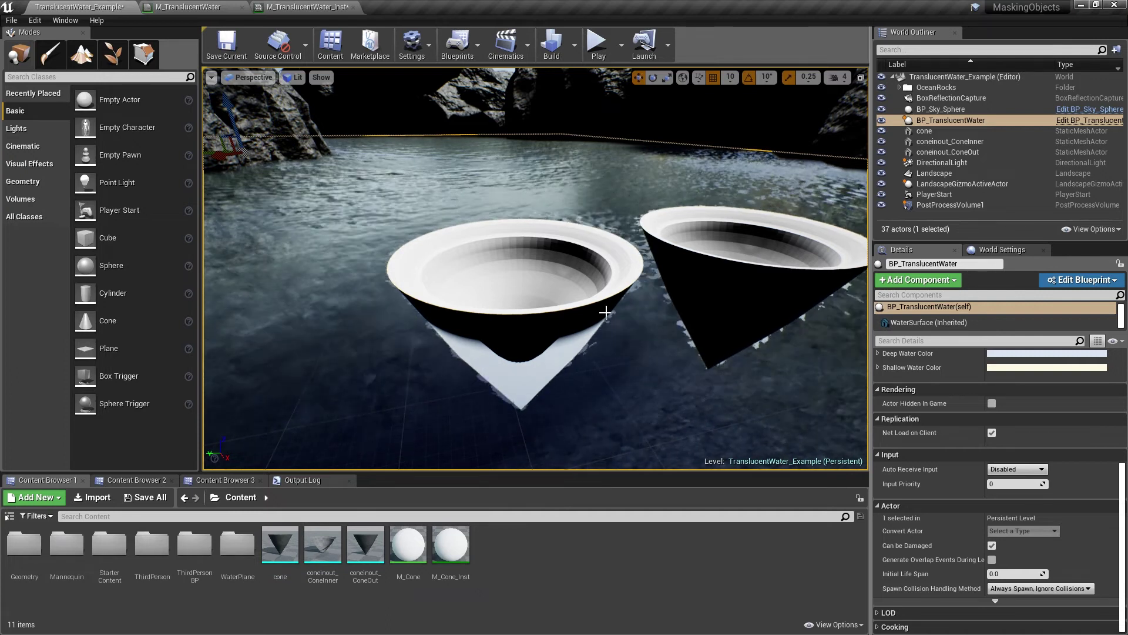
right_drag(604, 312, 701, 417)
key(d)
key(a)
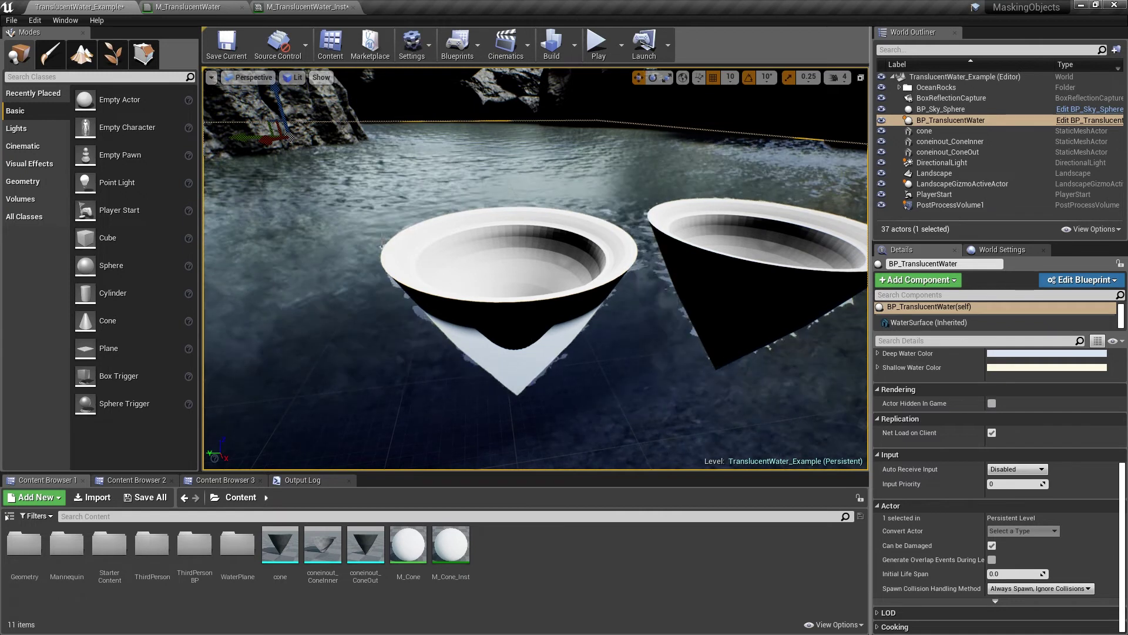
click(992, 153)
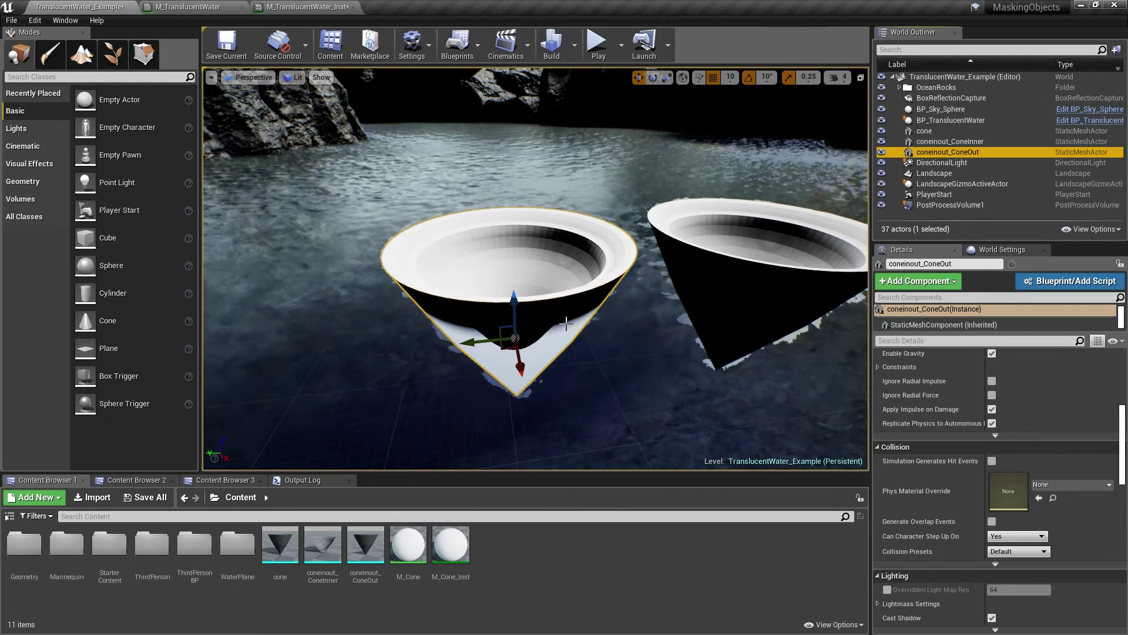
click(996, 143)
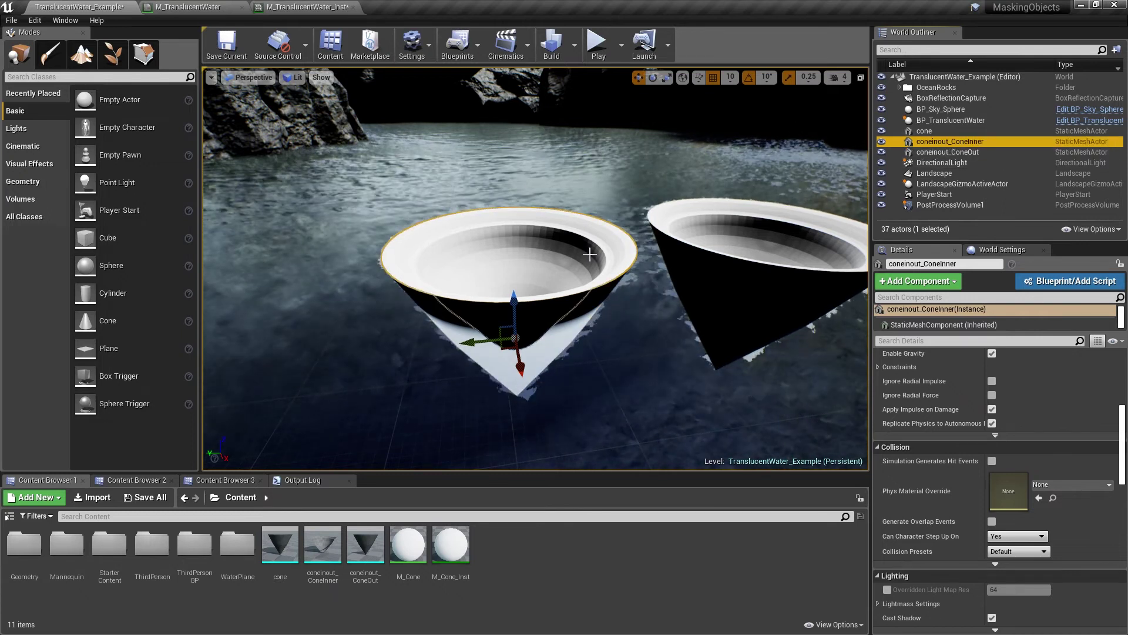
- Enable Render CustomDepth Pass for coneinout_ConeOut, keeping its stencil value at the default 0
click(983, 152)
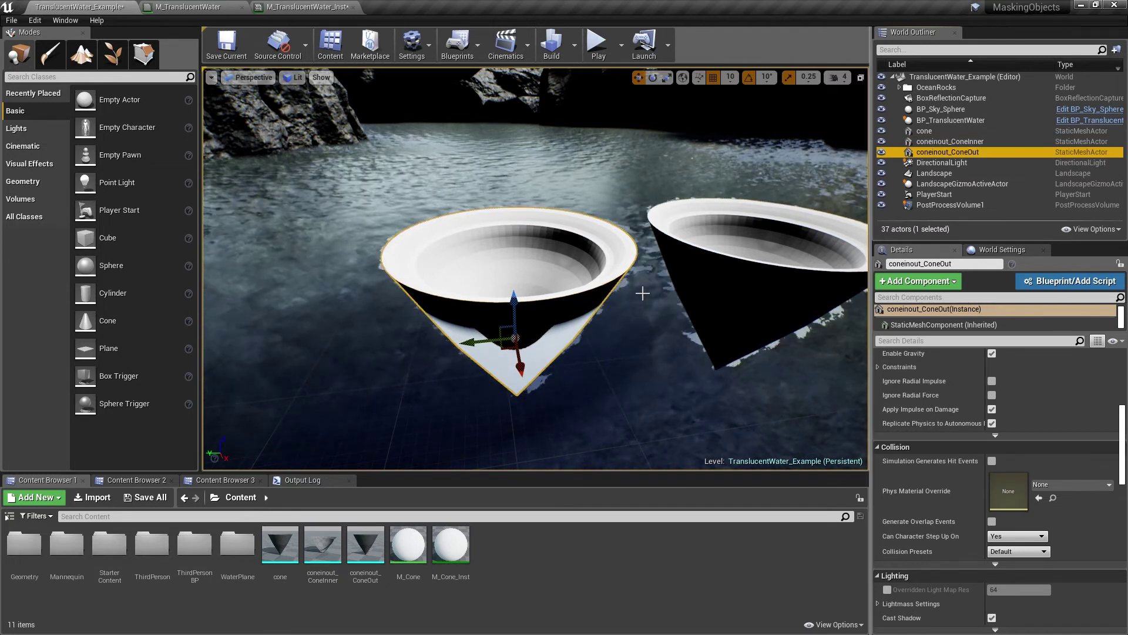
scroll(1014, 404, down, 4)
scroll(933, 481, down, 10)
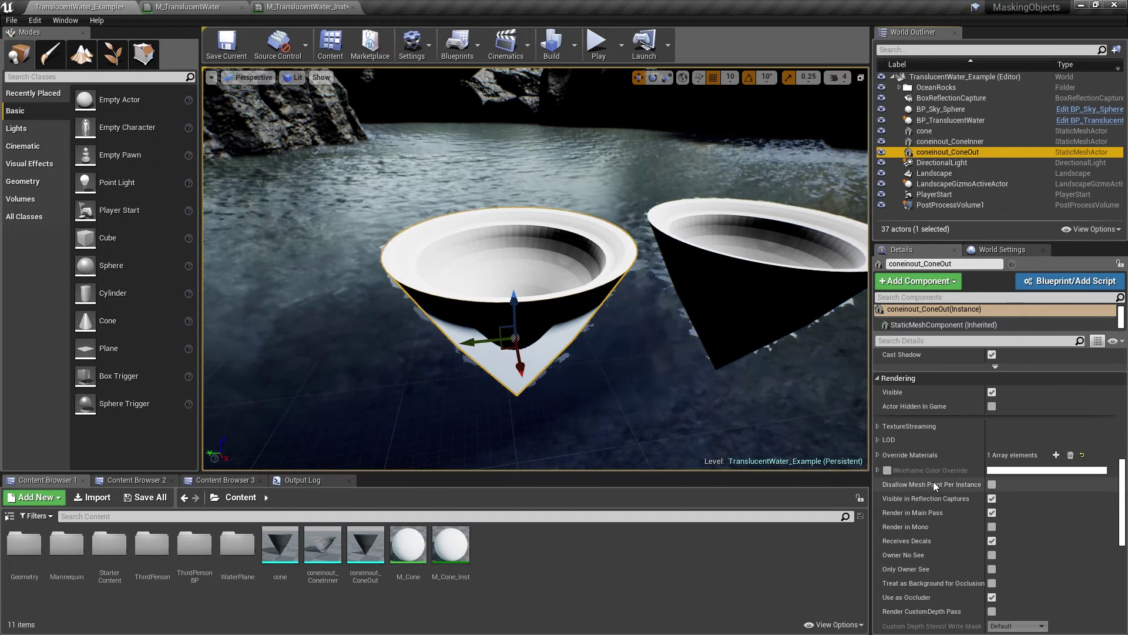
scroll(934, 481, down, 8)
click(992, 461)
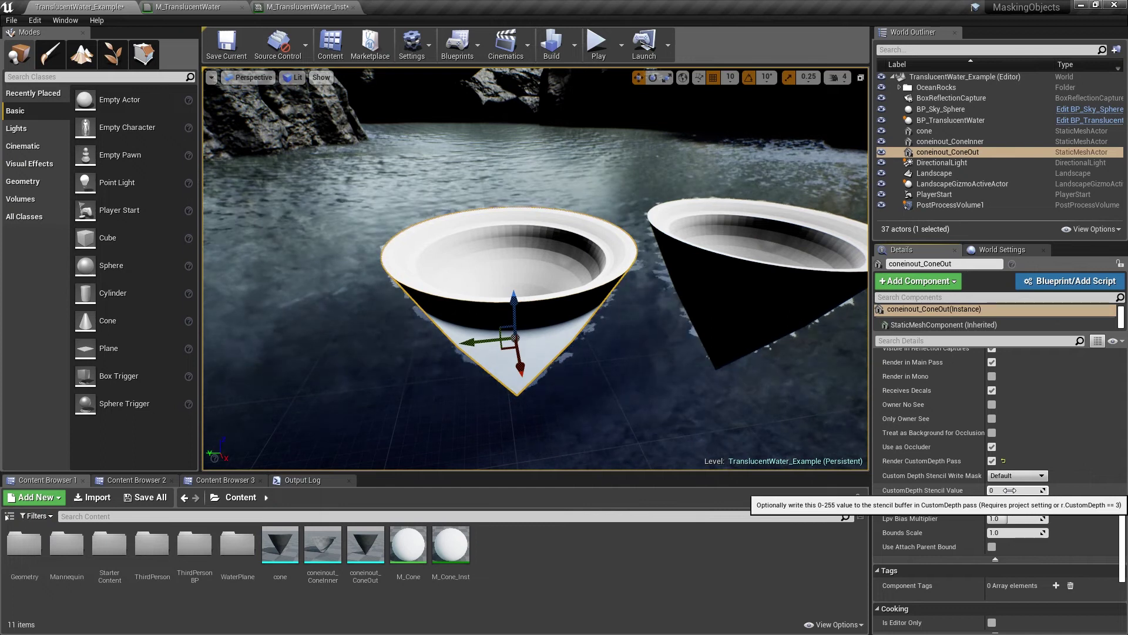
click(591, 375)
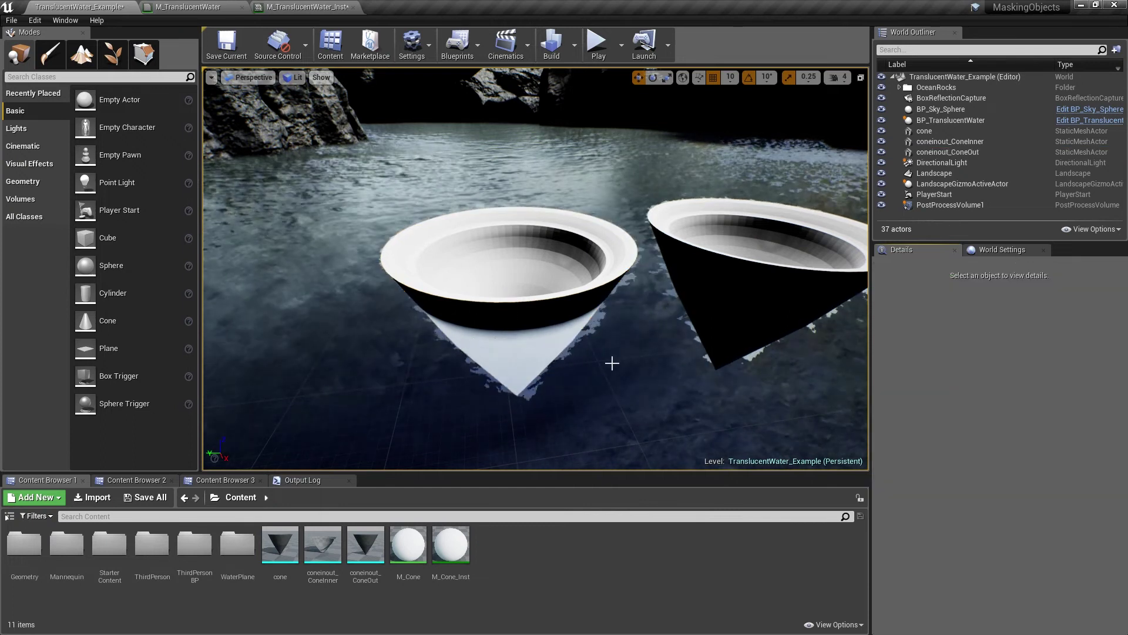
- Examine the masking of both cones in the water from close up and from far away
mouse_move(522, 329)
right_down()
mouse_move(509, 286)
mouse_move(515, 324)
right_up()
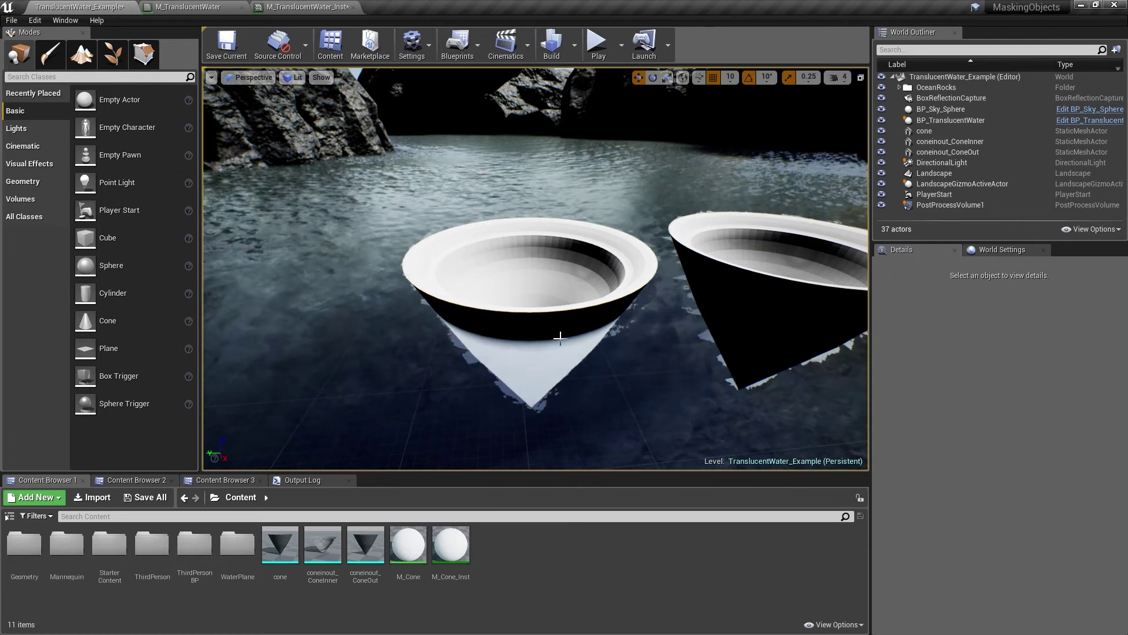
mouse_move(471, 333)
right_down()
mouse_move(475, 356)
mouse_move(473, 320)
mouse_move(476, 358)
mouse_move(487, 343)
mouse_move(664, 345)
mouse_move(487, 343)
right_up()
key(w)
key(s)
key(w)
key(w)
key(s)
key(s)
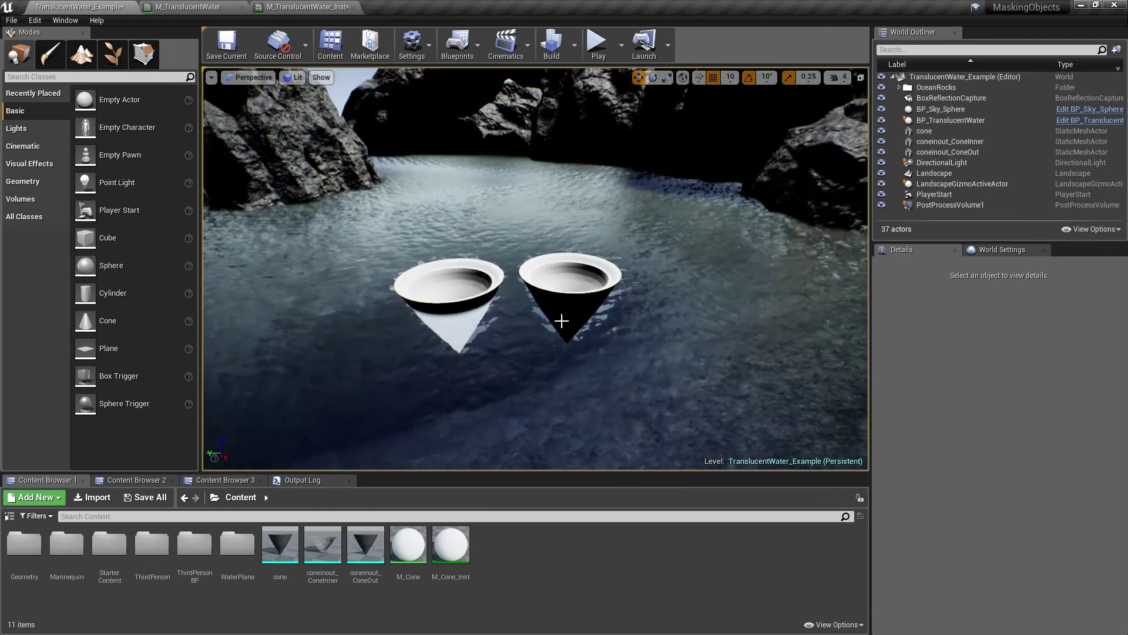
right_drag(565, 303, 540, 331)
key(w)
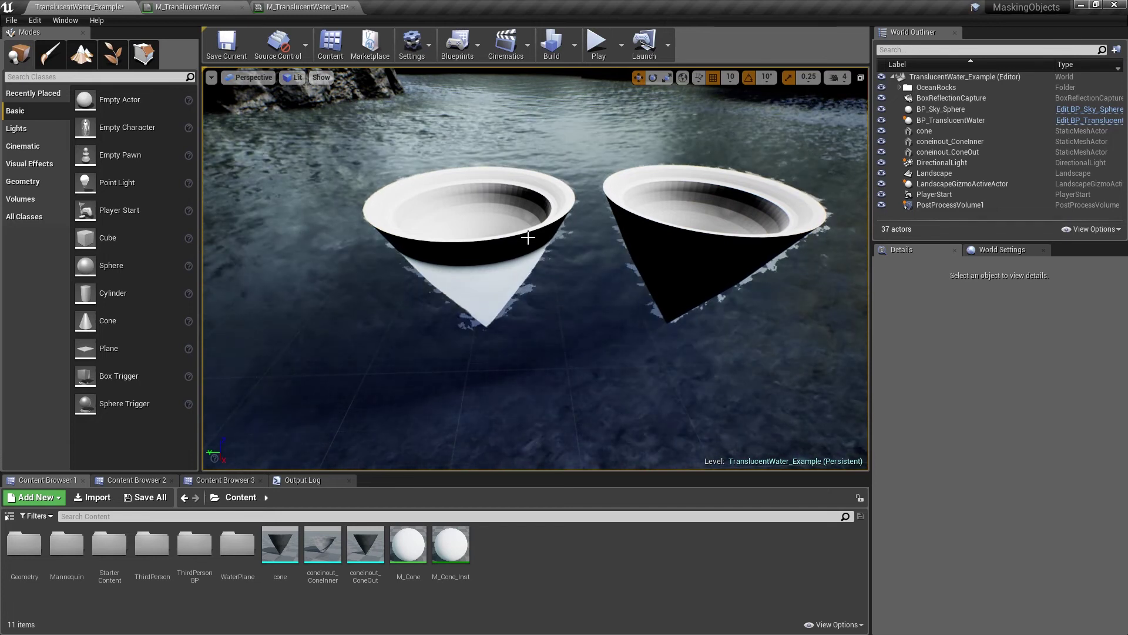
- Place new instances of the coneinout_ConeInner and coneinout_ConeOut meshes in the water beside the existing cones
right_drag(493, 282, 418, 269)
drag(326, 540, 345, 327)
drag(373, 536, 341, 285)
right_drag(341, 285, 346, 321)
key(s)
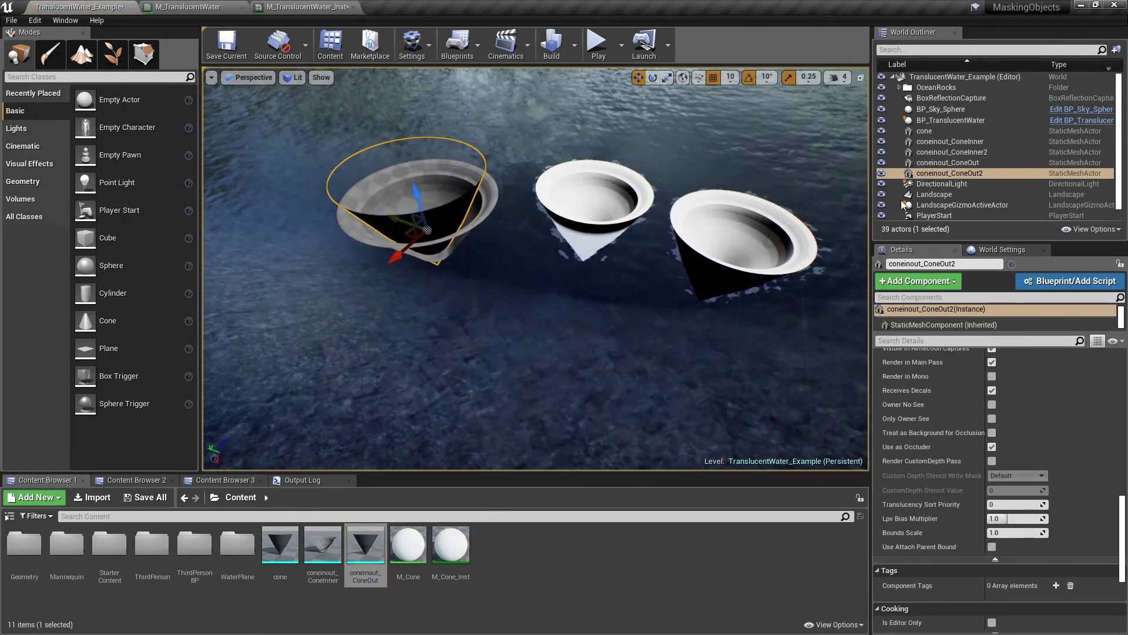
- Copy the location of coneinout_ConeInner2 to coneinout_ConeOut2, aligning both meshes at 3540, -3050, 120
click(983, 153)
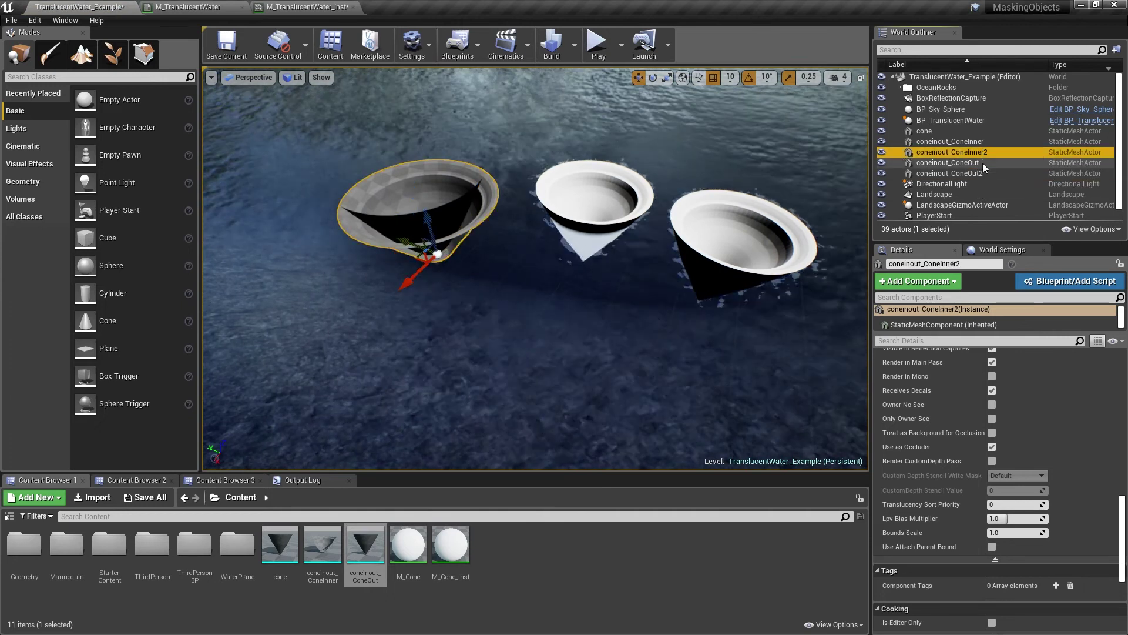
scroll(969, 366, up, 15)
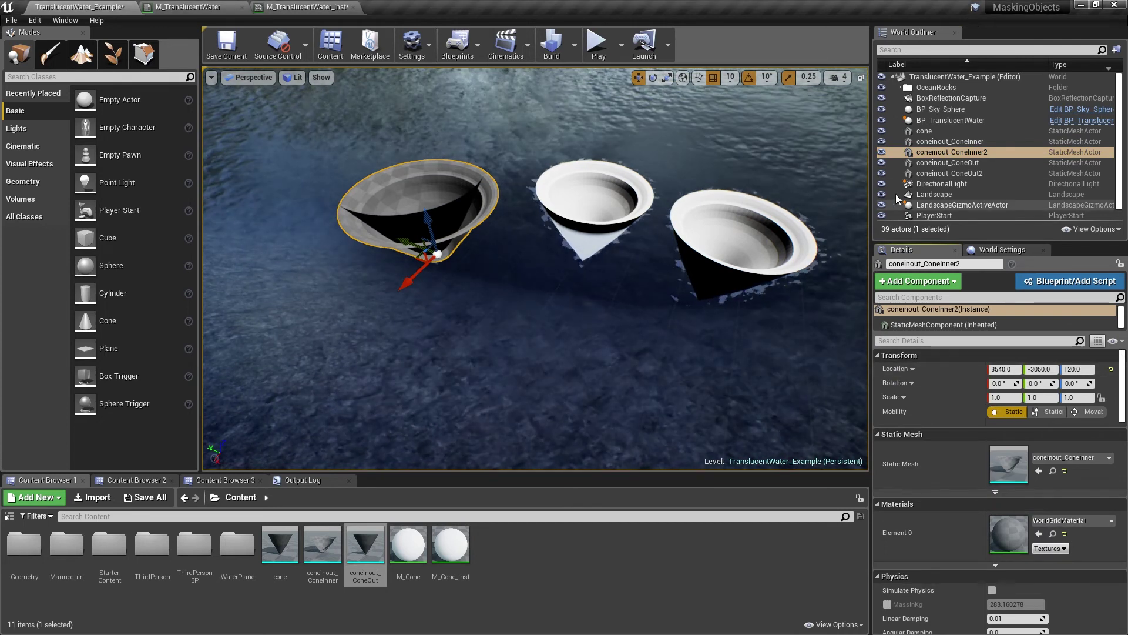
click(969, 171)
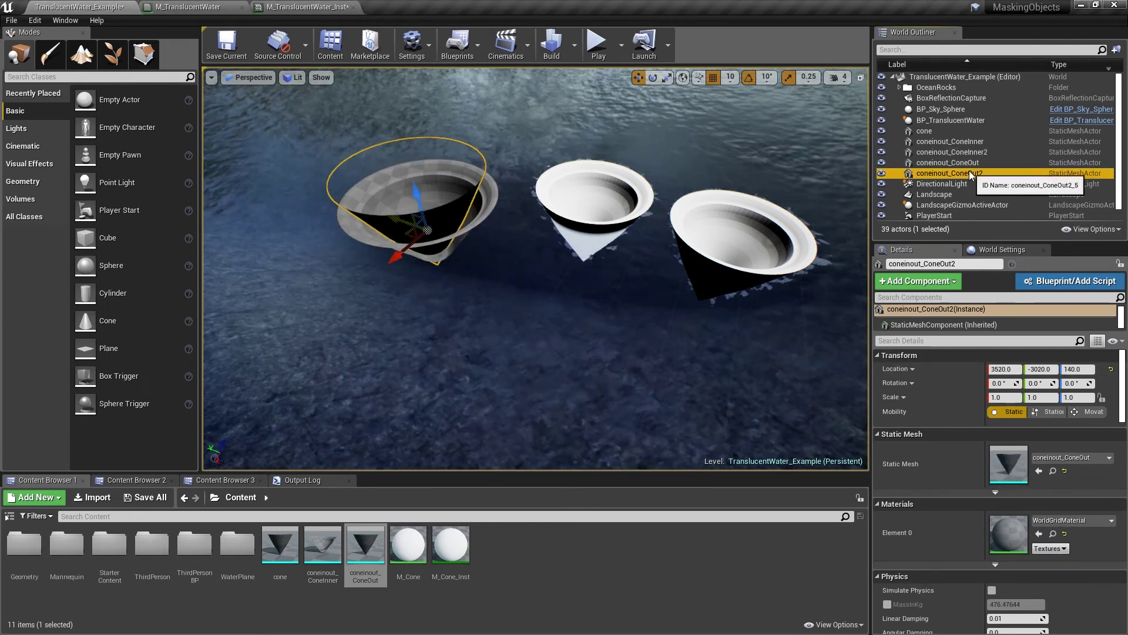
right_click(904, 369)
click(934, 388)
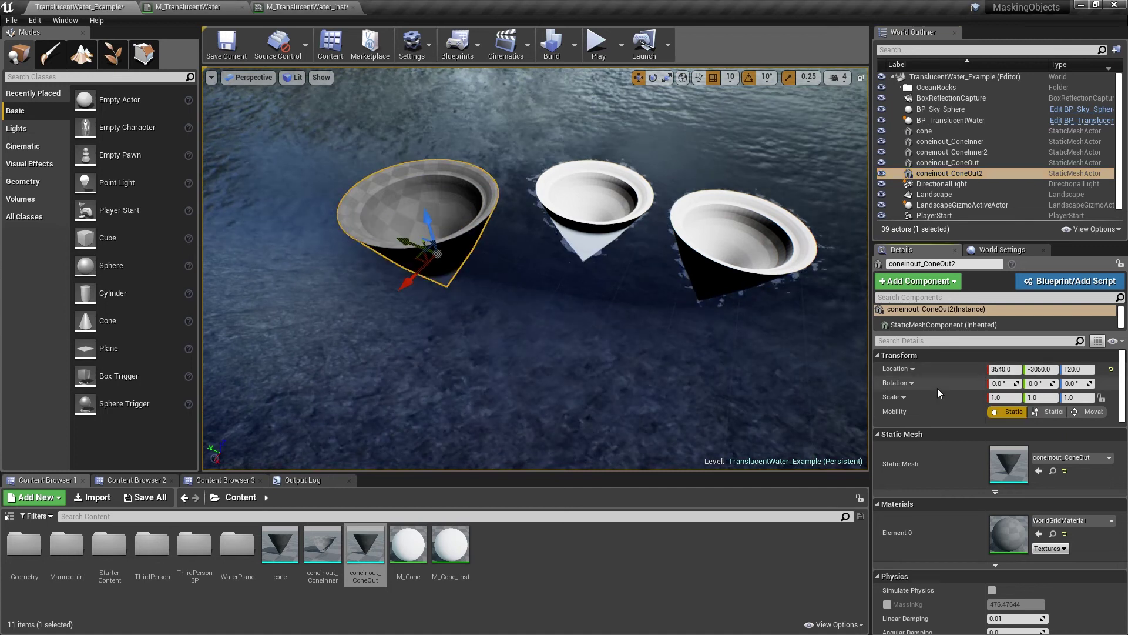
- Select coneinout_ConeInner2 and coneinout_ConeOut2 together and lower them into the water to a Z location of 50
drag(428, 226, 429, 219)
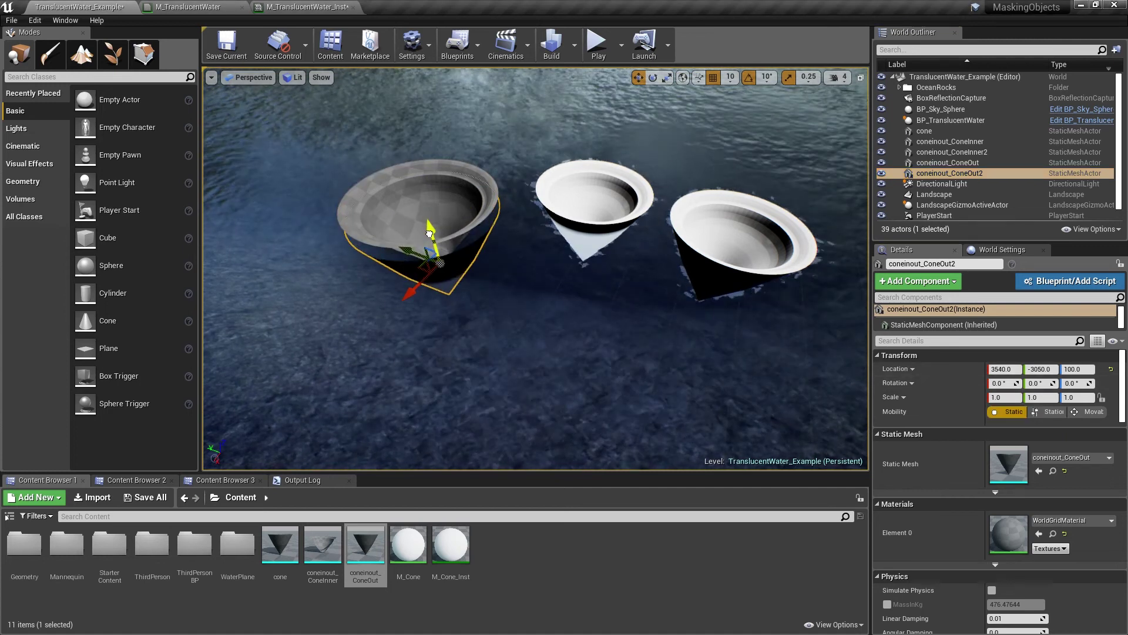
ctrl+click(972, 154)
drag(428, 218, 436, 253)
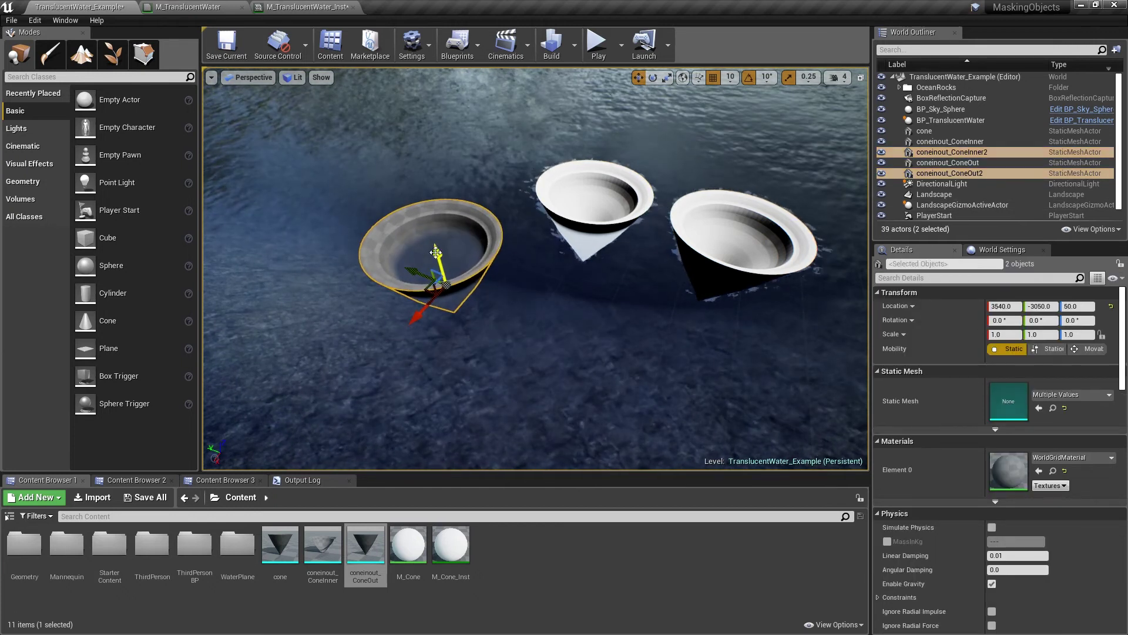
key(f)
right_drag(664, 274, 668, 277)
key(s)
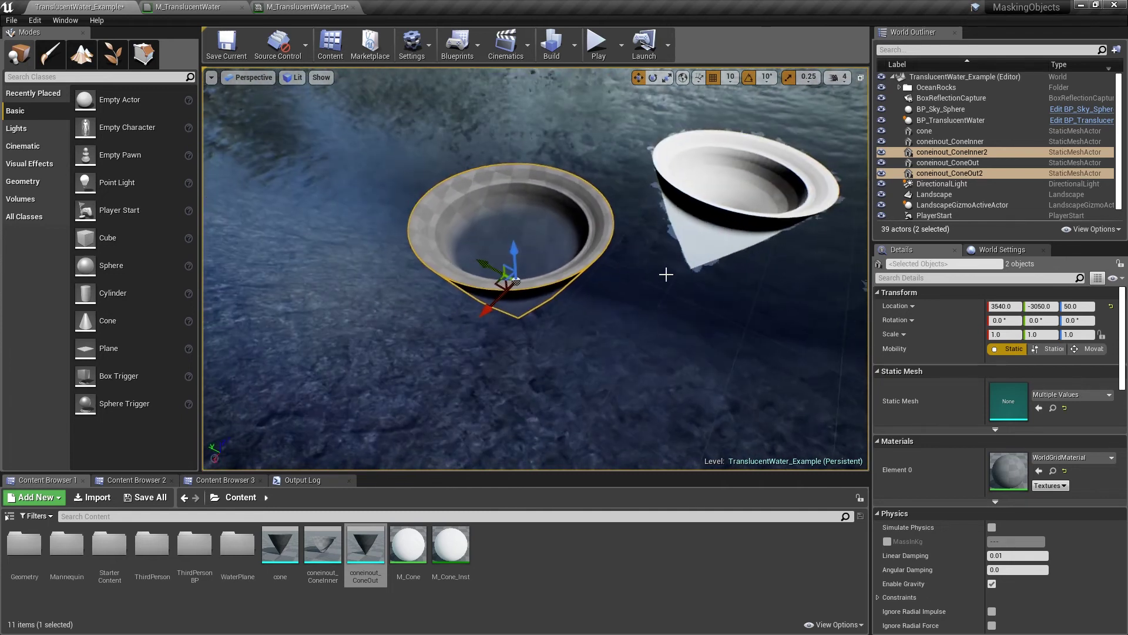
- Enable Render CustomDepth Pass for coneinout_ConeInner2 and set its CustomDepth Stencil Value to 5
click(988, 153)
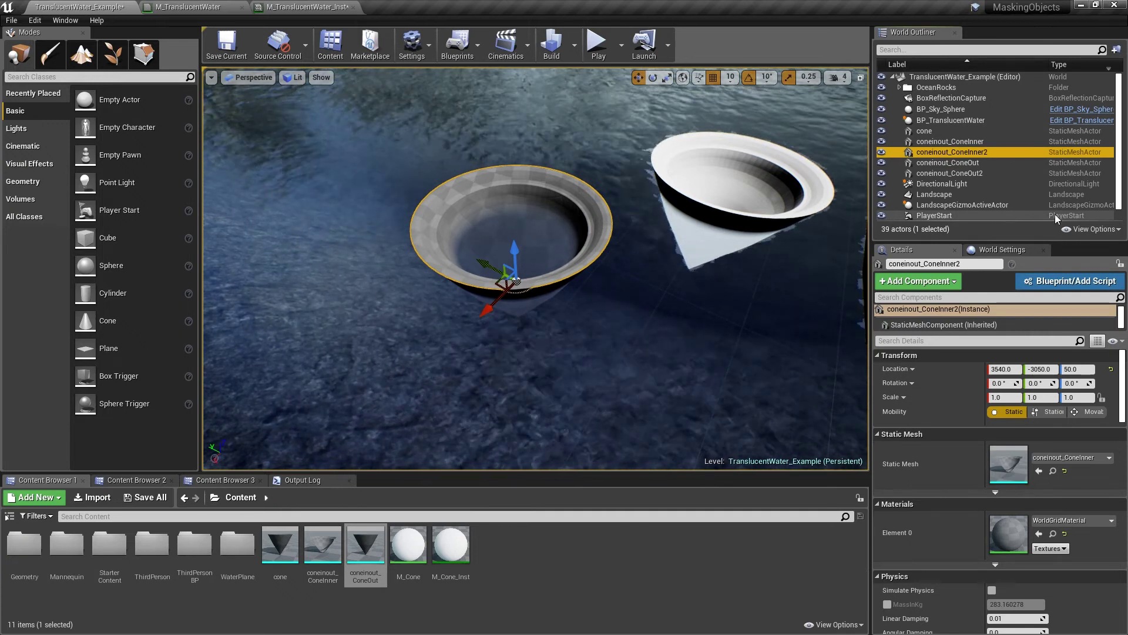
scroll(1002, 505, down, 3)
scroll(1008, 514, down, 6)
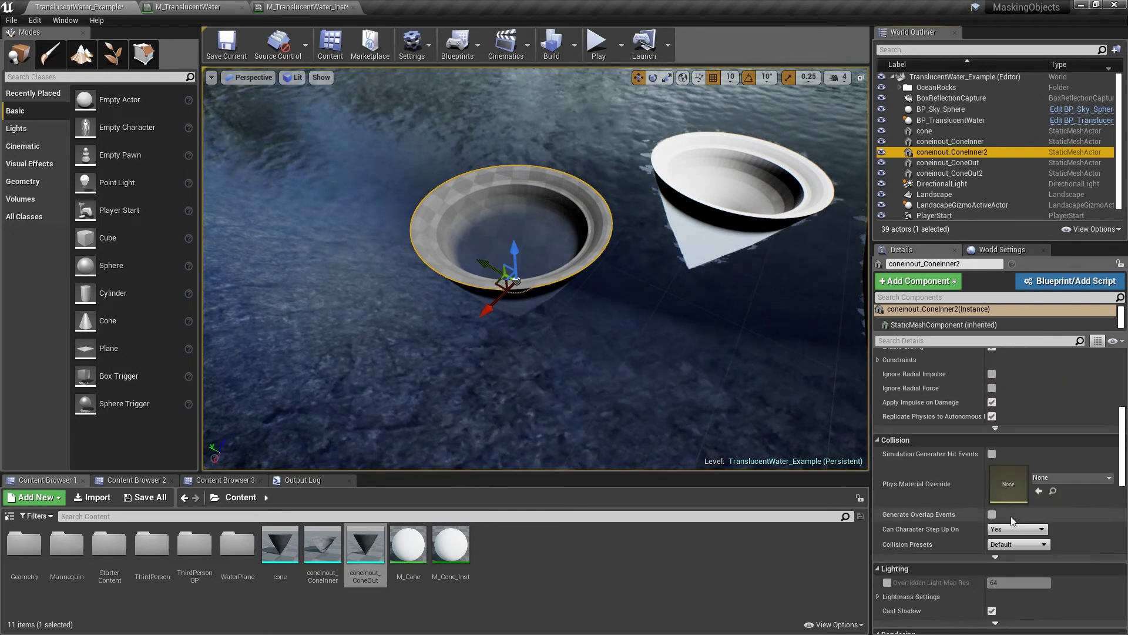
scroll(1018, 516, down, 2)
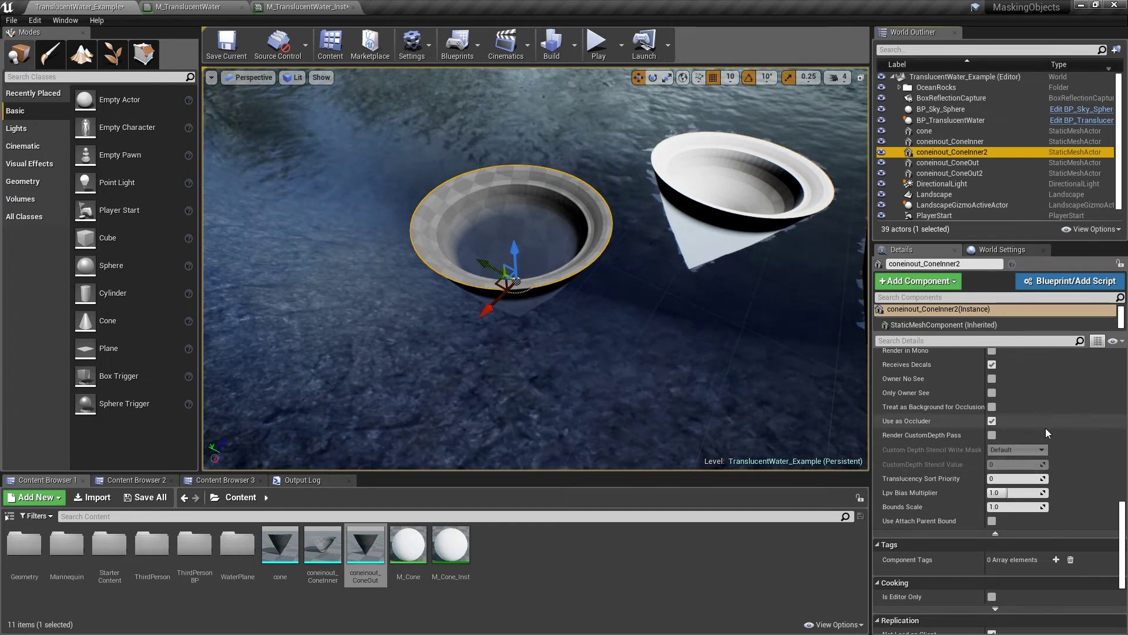
click(992, 435)
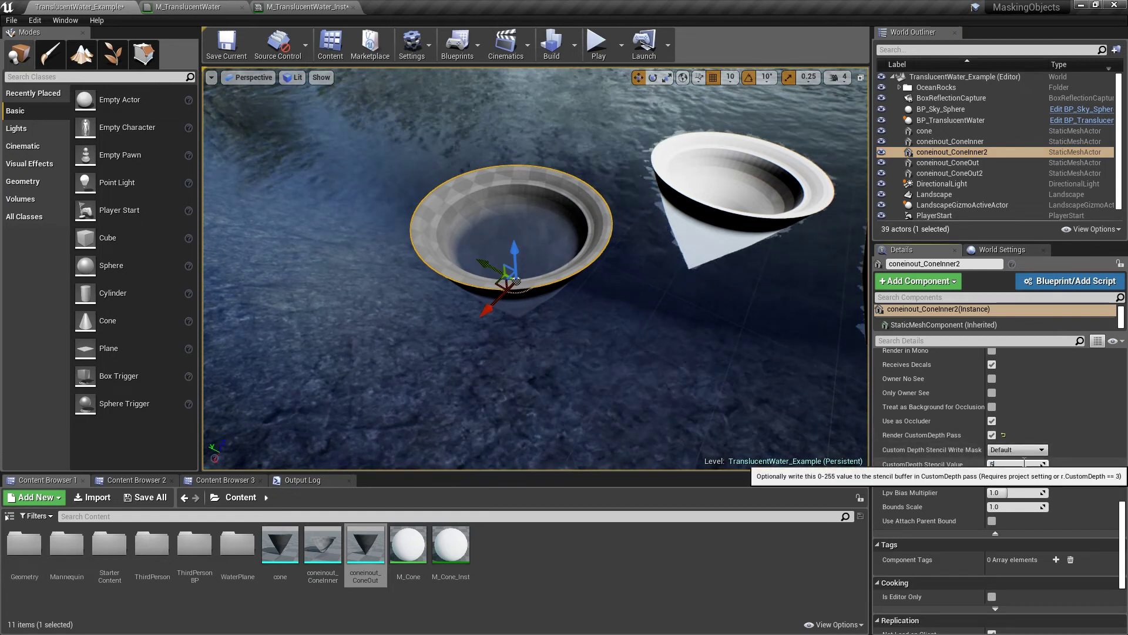
key(Return)
right_drag(693, 329, 558, 324)
right_drag(624, 245, 771, 213)
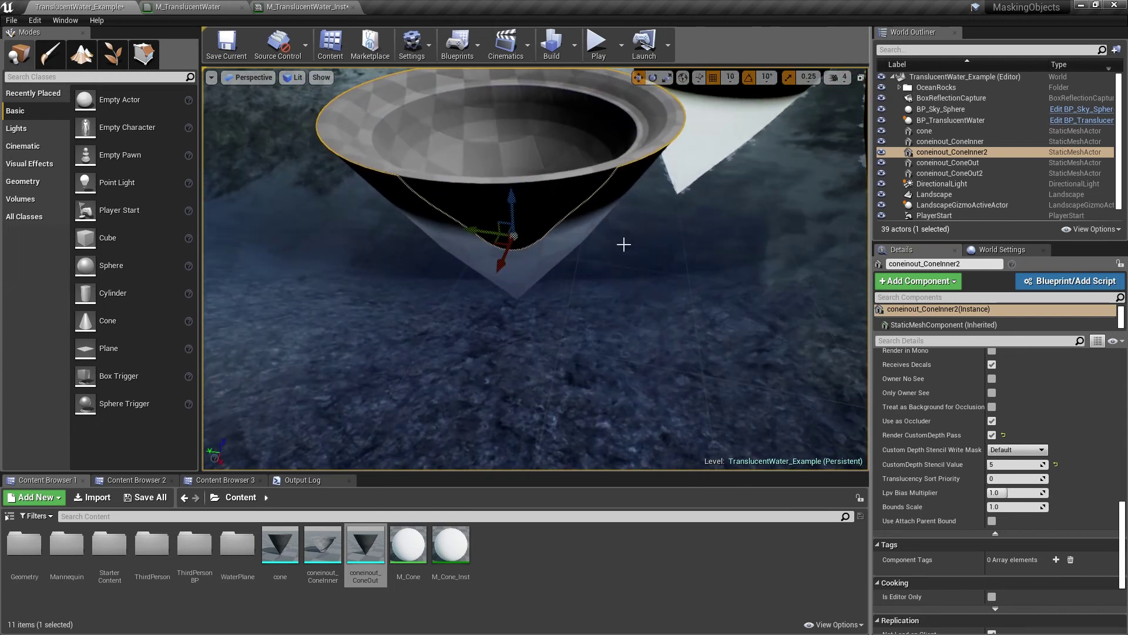
- Enable Render CustomDepth Pass for coneinout_ConeOut2 with stencil value 0 and check the new cone's masking in the water
click(964, 173)
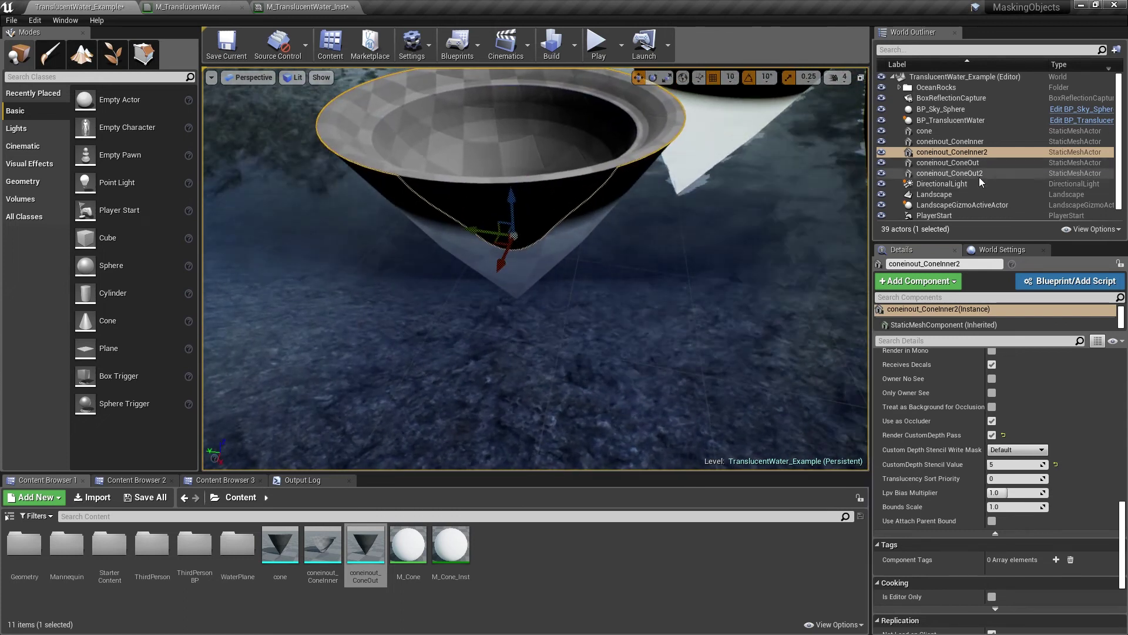
click(993, 435)
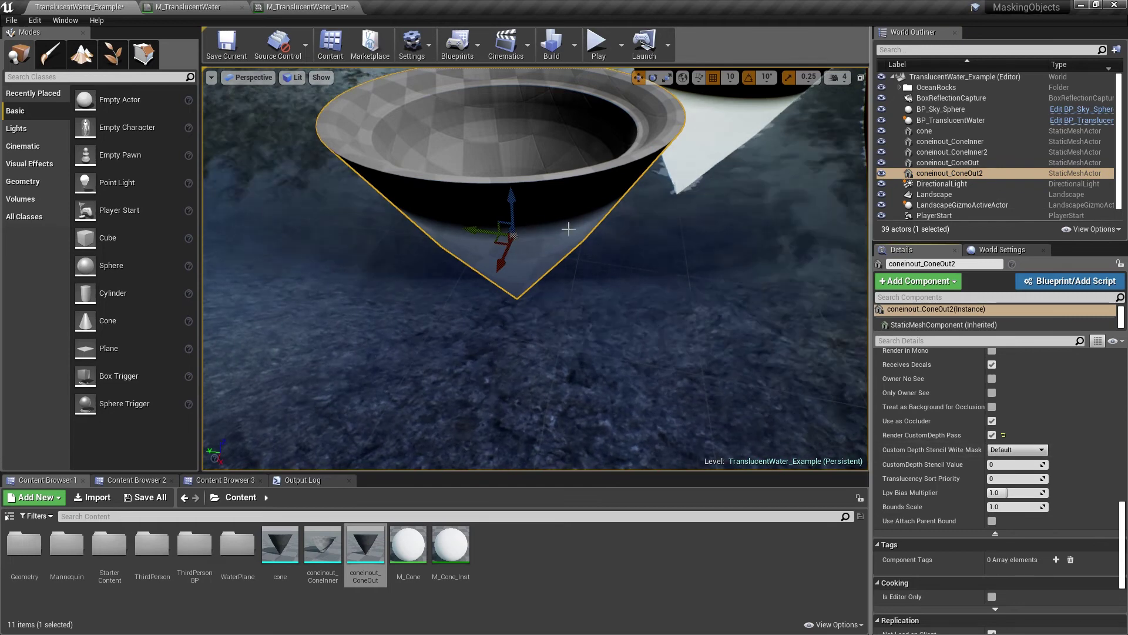
right_drag(734, 352, 705, 347)
click(668, 262)
right_drag(670, 253, 634, 271)
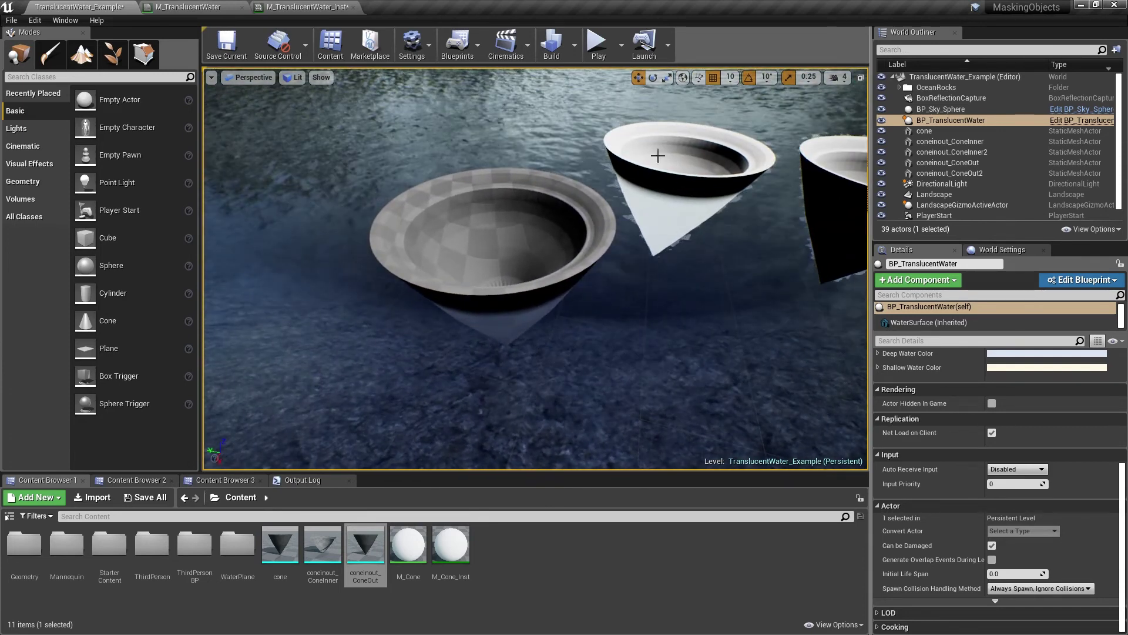
- Compare the water masking inside the three cones from several angles and distances
right_drag(671, 217, 676, 259)
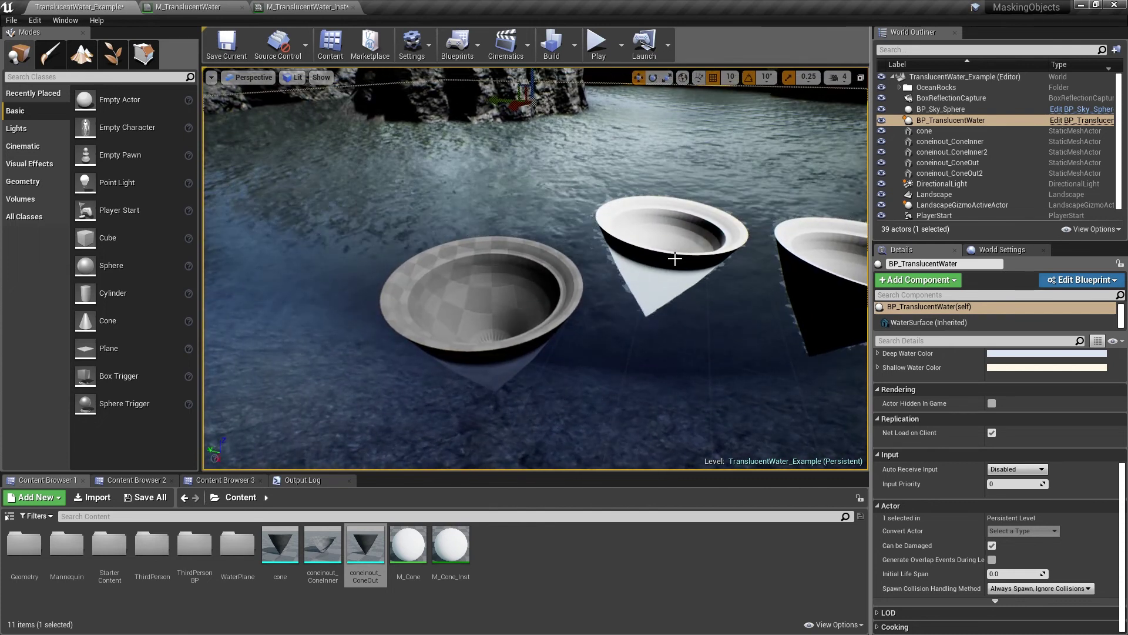
right_drag(595, 233, 612, 232)
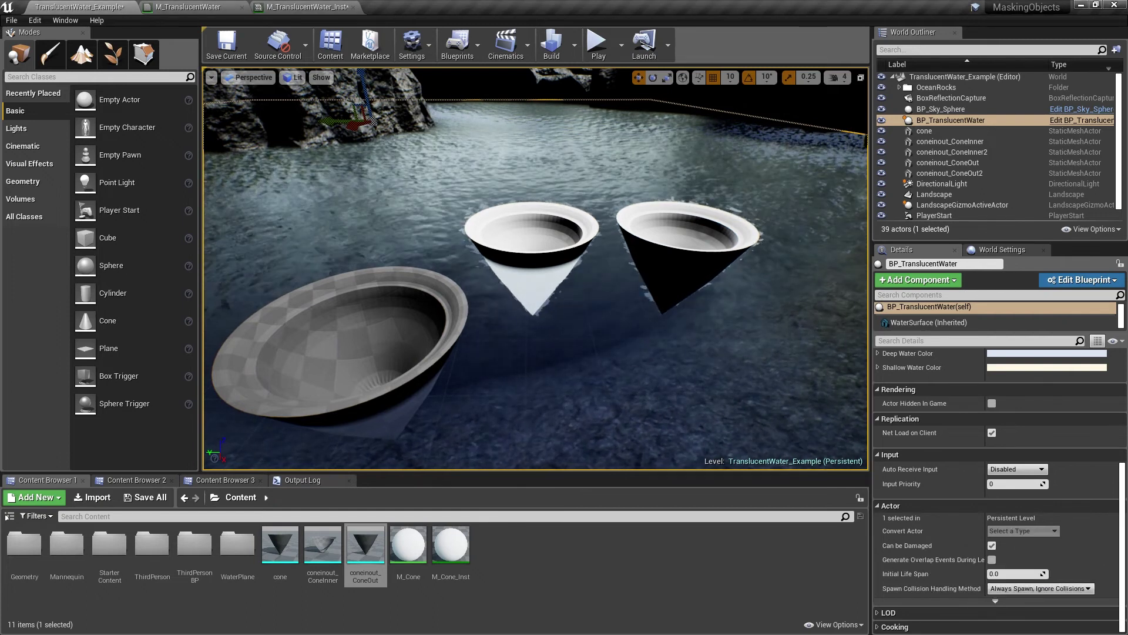
right_drag(637, 333, 596, 342)
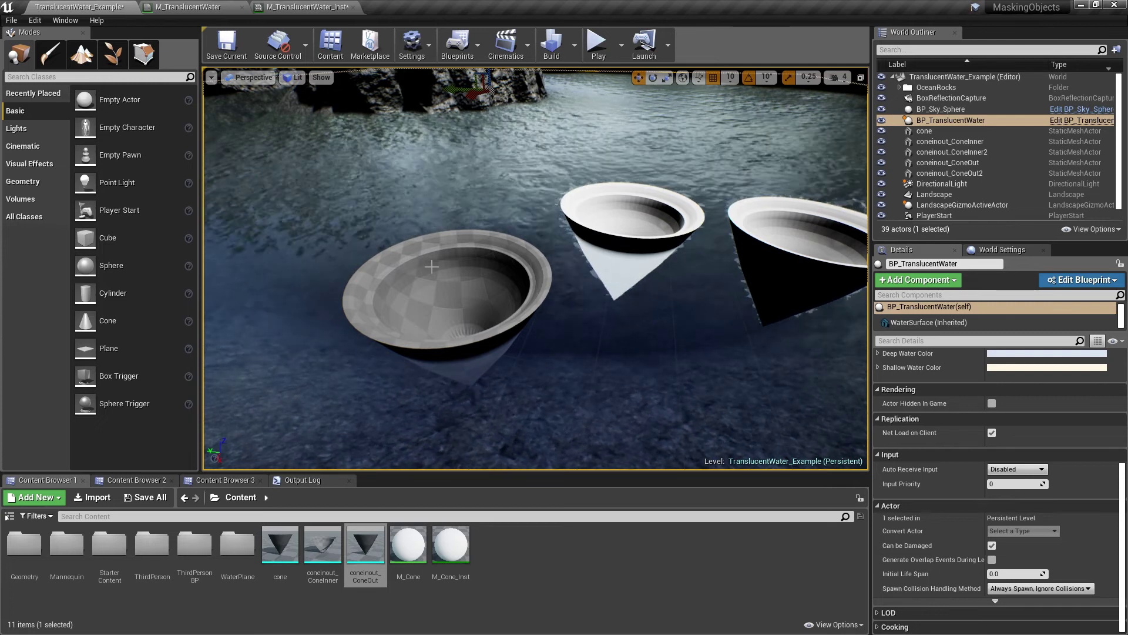
right_drag(464, 301, 497, 305)
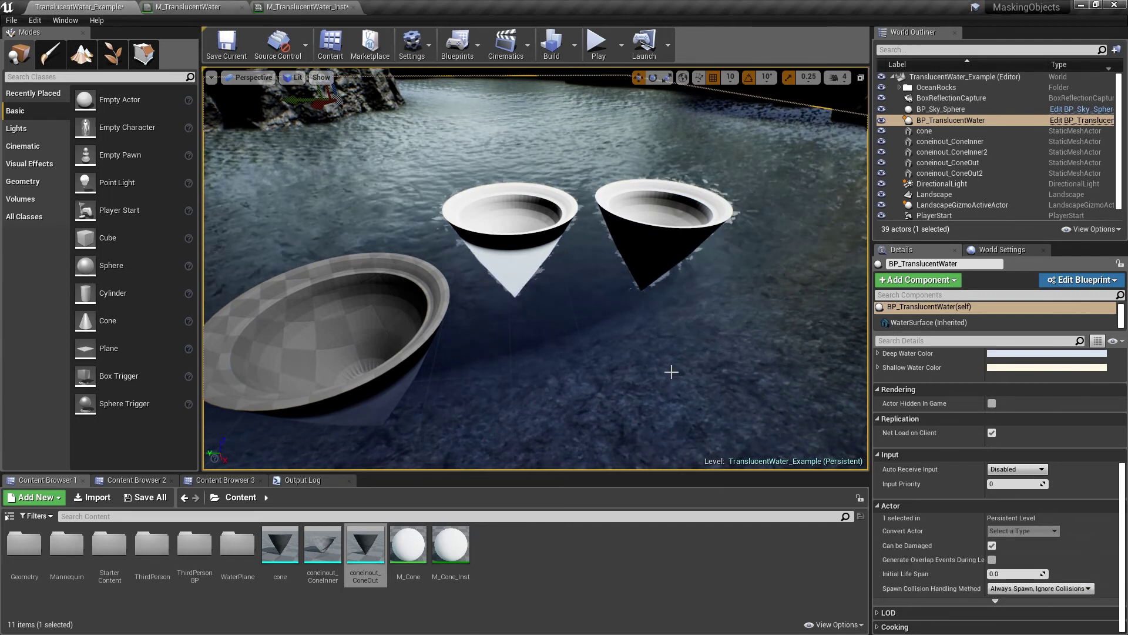
right_drag(704, 346, 668, 350)
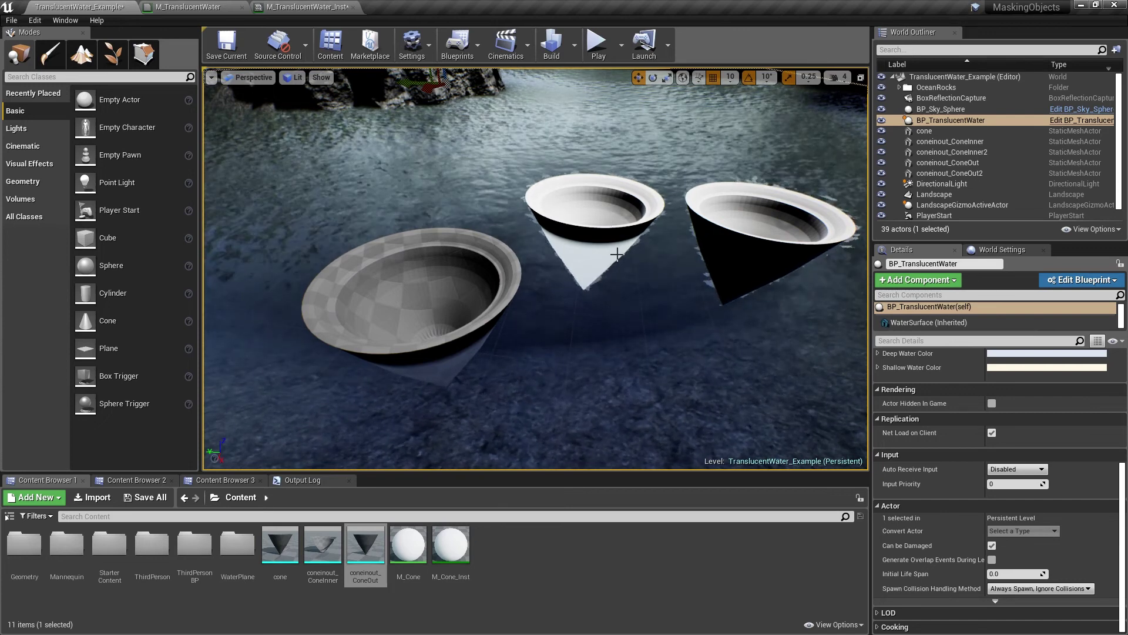
mouse_move(617, 254)
right_down()
mouse_move(638, 200)
mouse_move(661, 197)
mouse_move(661, 260)
mouse_move(608, 262)
right_up()
key(w)
key(s)
key(w)
key(s)
key(w)
key(s)
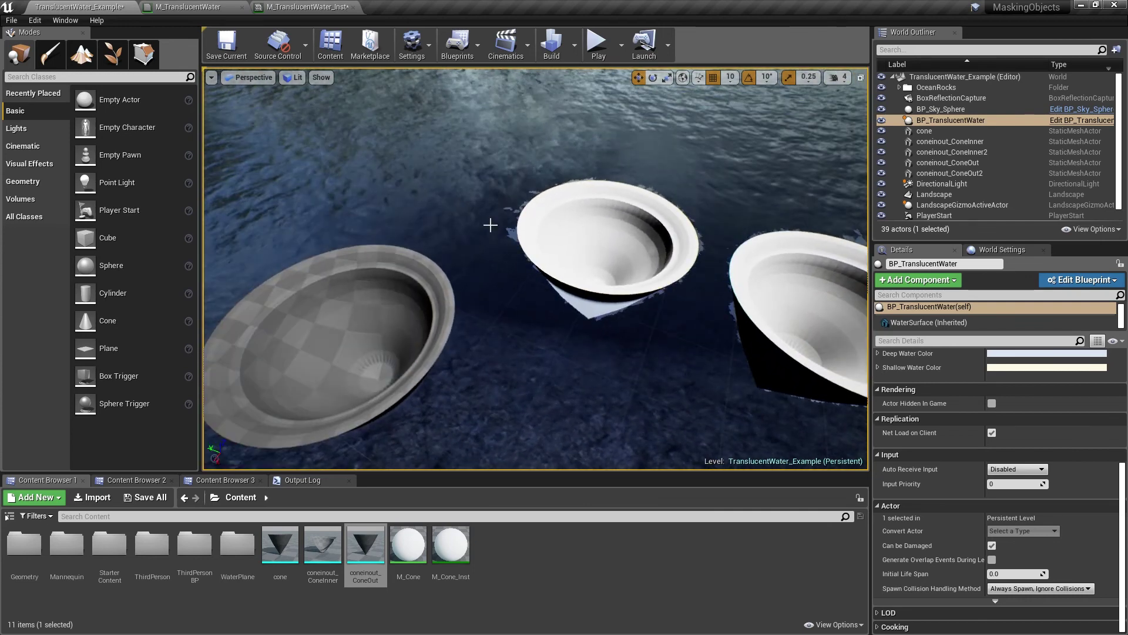
- Examine the rim and submerged outer surface of the middle white cone up close for masking artifacts along its edges
key(w)
right_drag(608, 342, 482, 161)
key(w)
key(s)
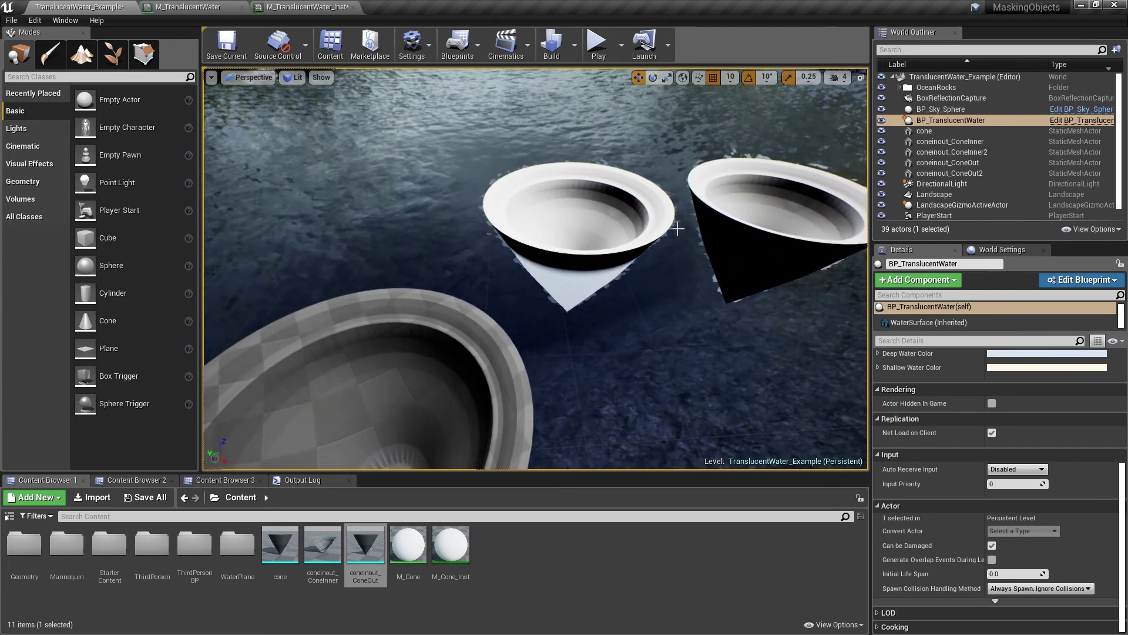
scroll(614, 314, up, 4)
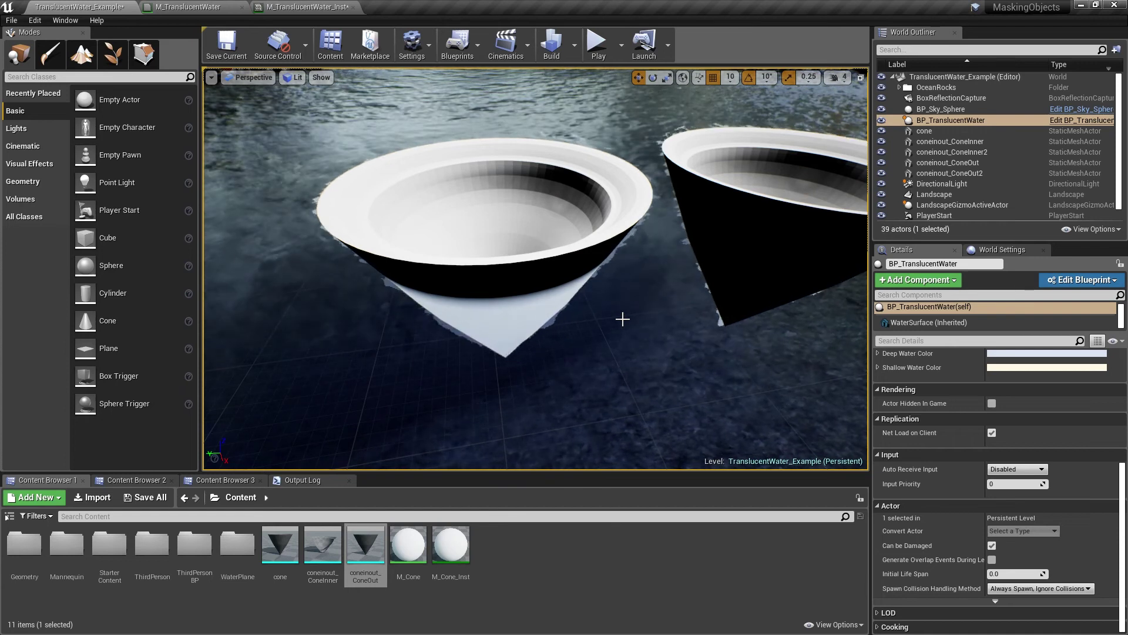
scroll(623, 318, down, 4)
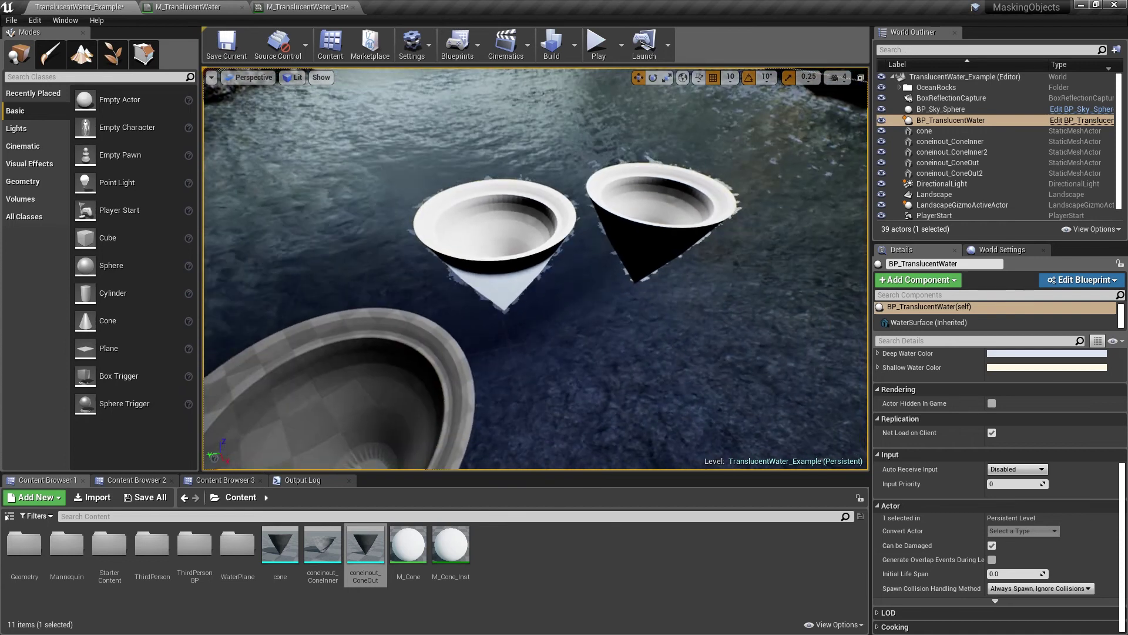
scroll(622, 318, up, 2)
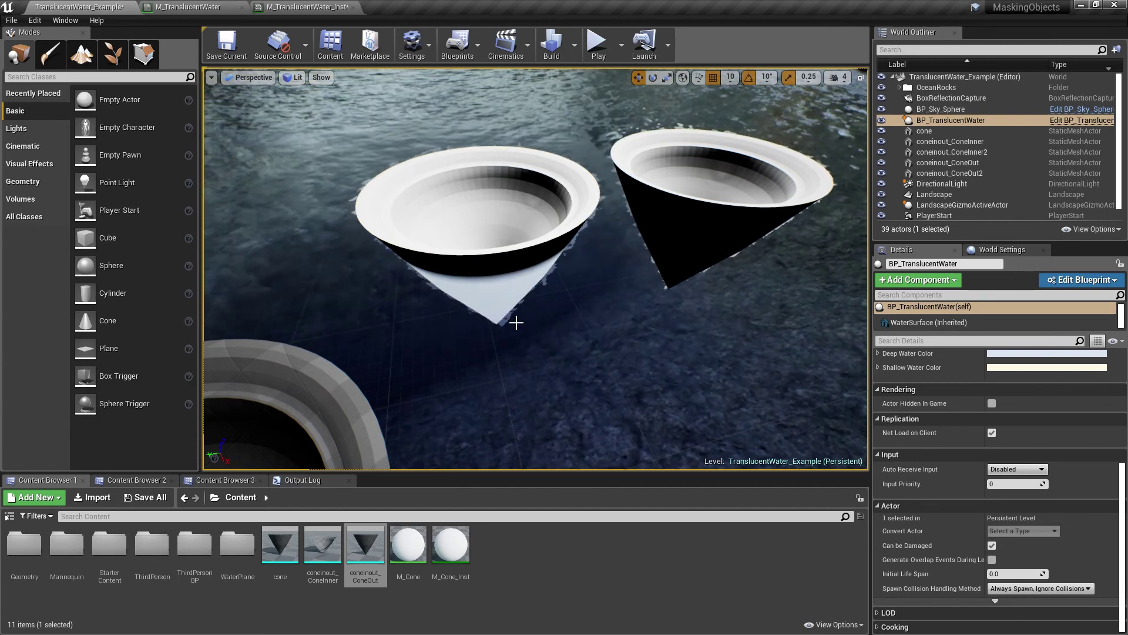
drag(516, 322, 505, 298)
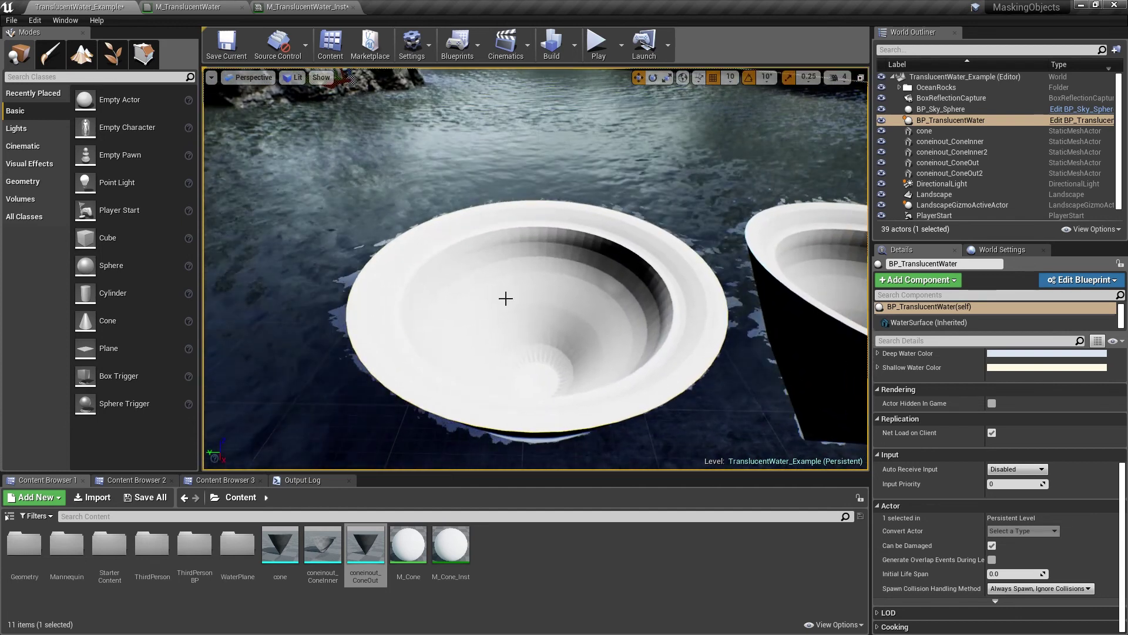